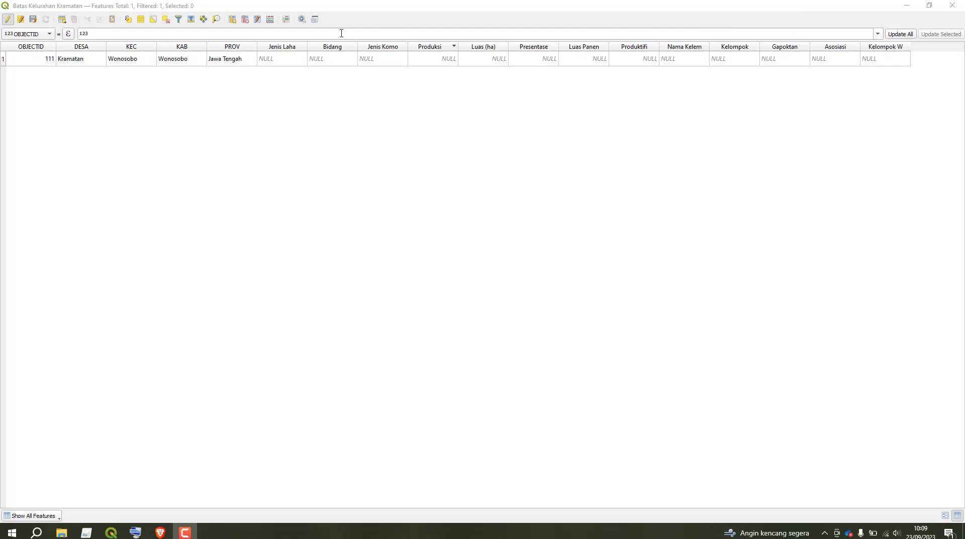
- Dock the Batas Kelurahan Kramatan attribute table and clear the split warning and Processing Toolbox away from the map
left_click(304, 26)
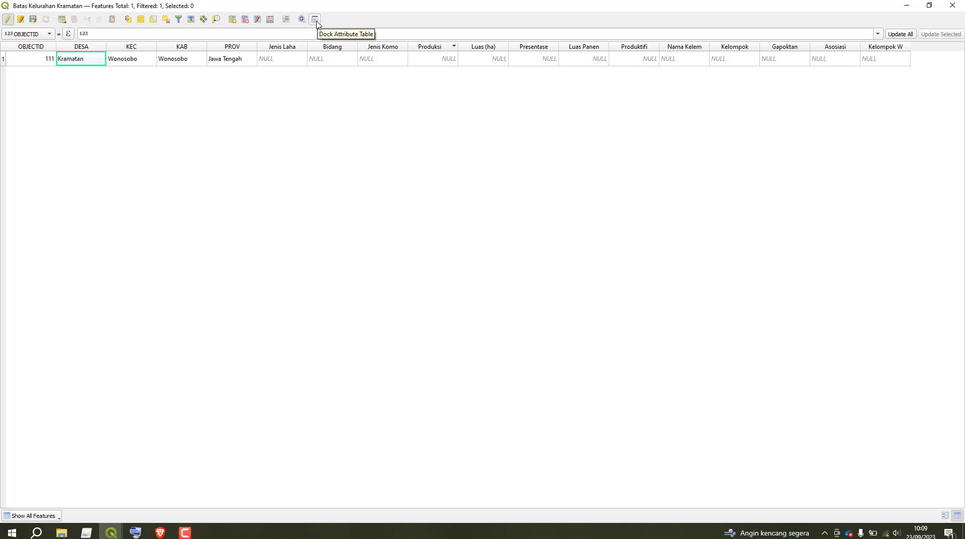
left_click(315, 21)
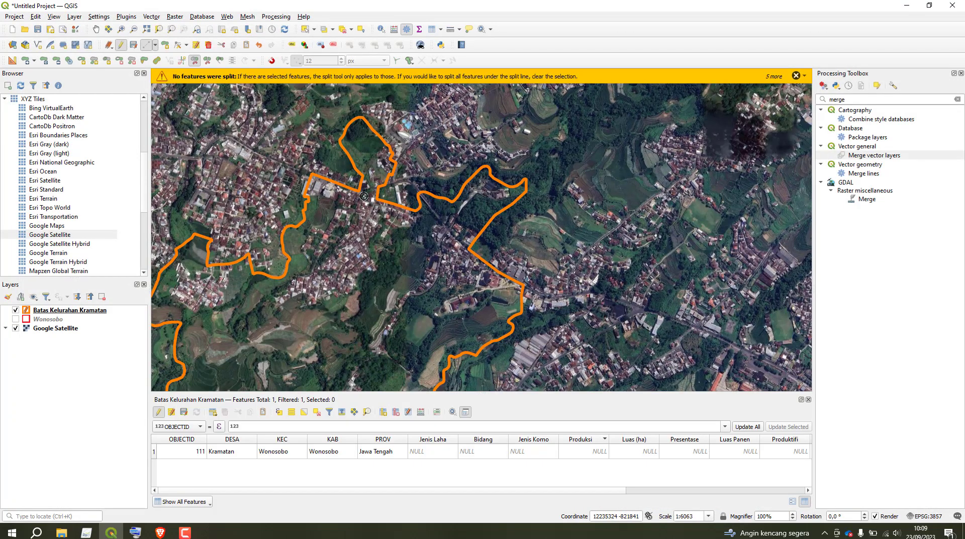
left_click(797, 76)
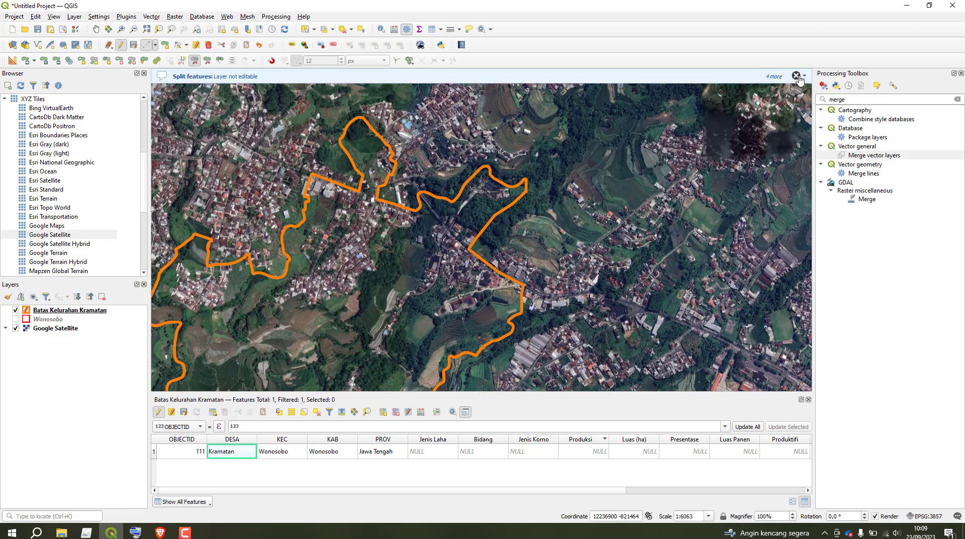
left_click(961, 73)
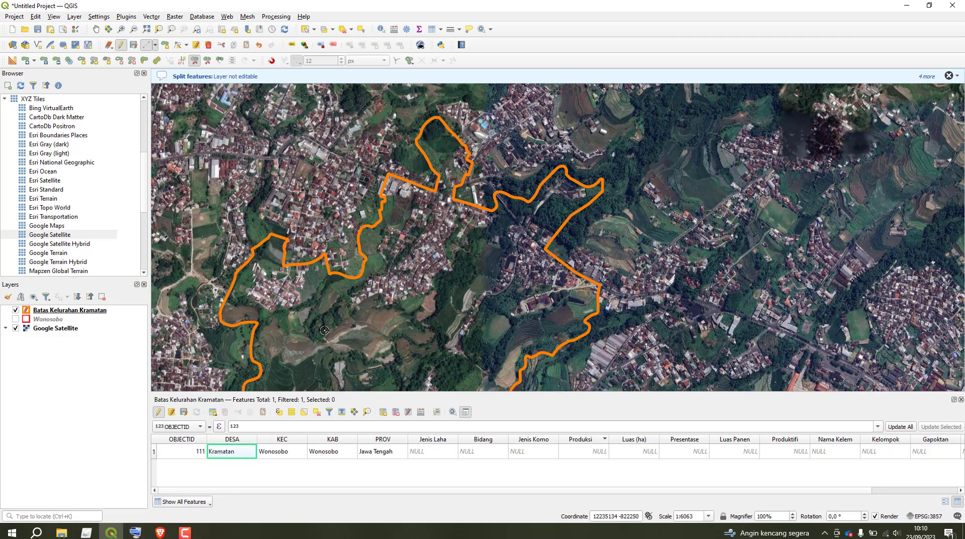
- Save the edits to the Batas Kelurahan Kramatan layer and switch its editing mode back on
left_click_drag(384, 283, 412, 236)
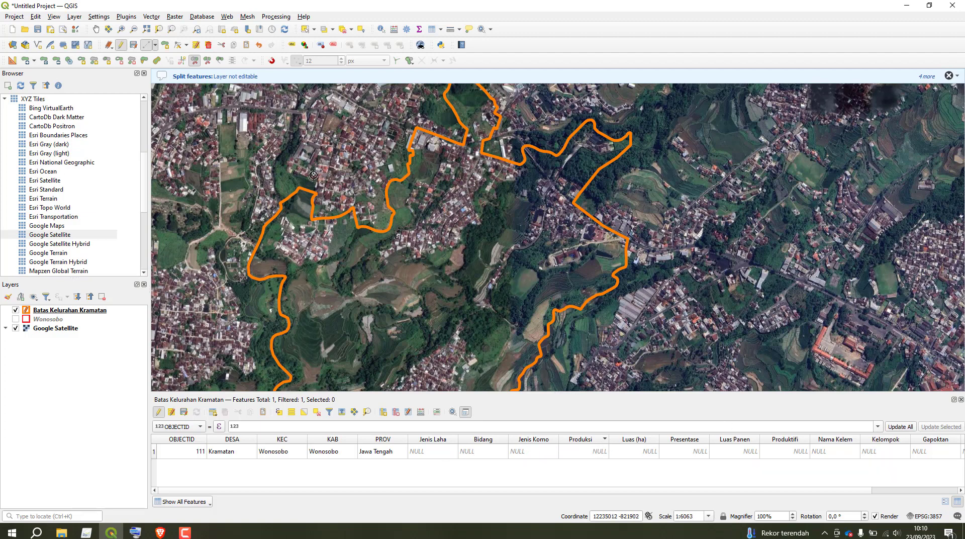
left_click(120, 44)
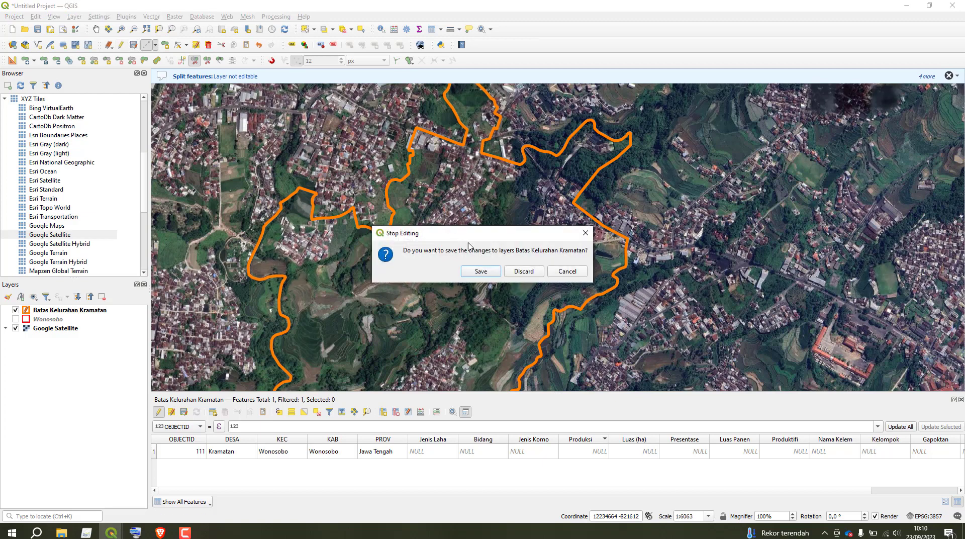
left_click(490, 272)
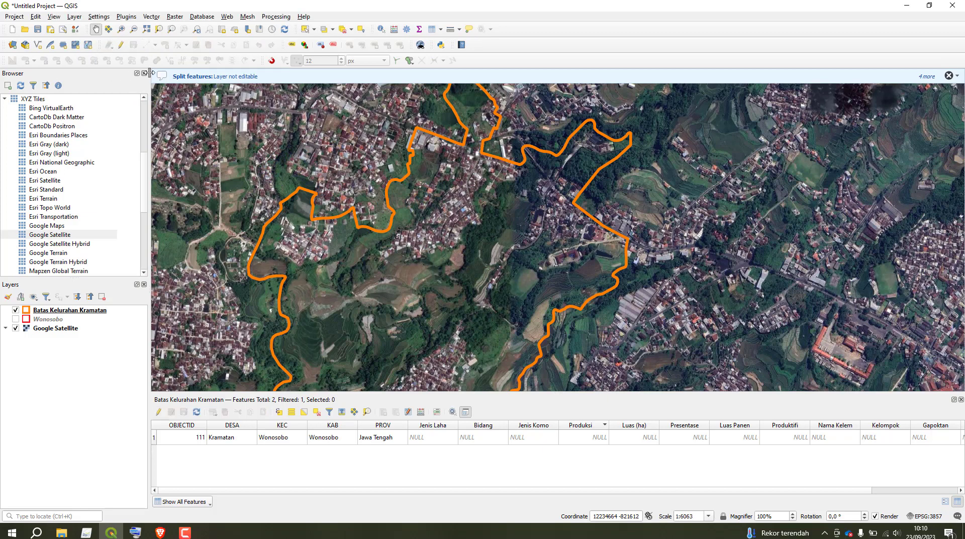
left_click(121, 46)
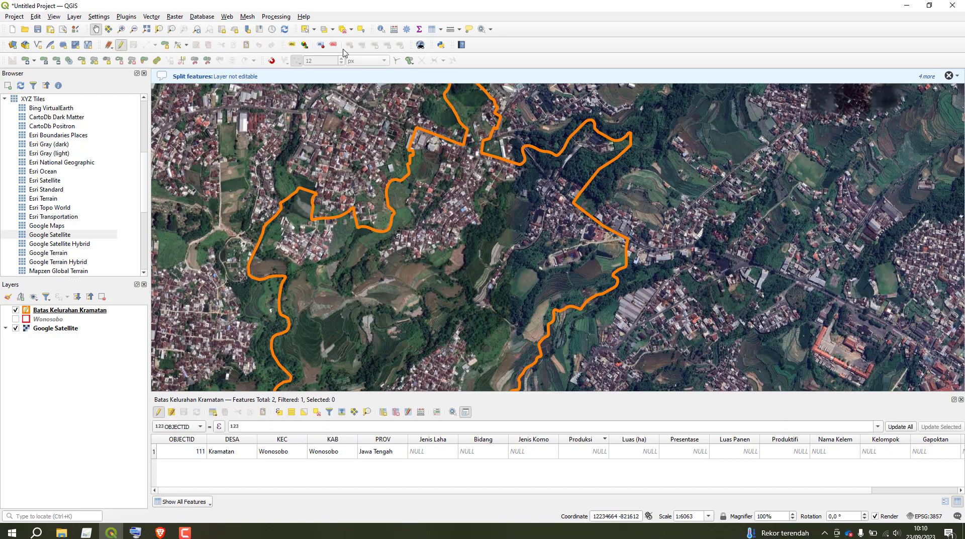
- Hide the Advanced Digitizing Toolbar and show it again
right_click(485, 63)
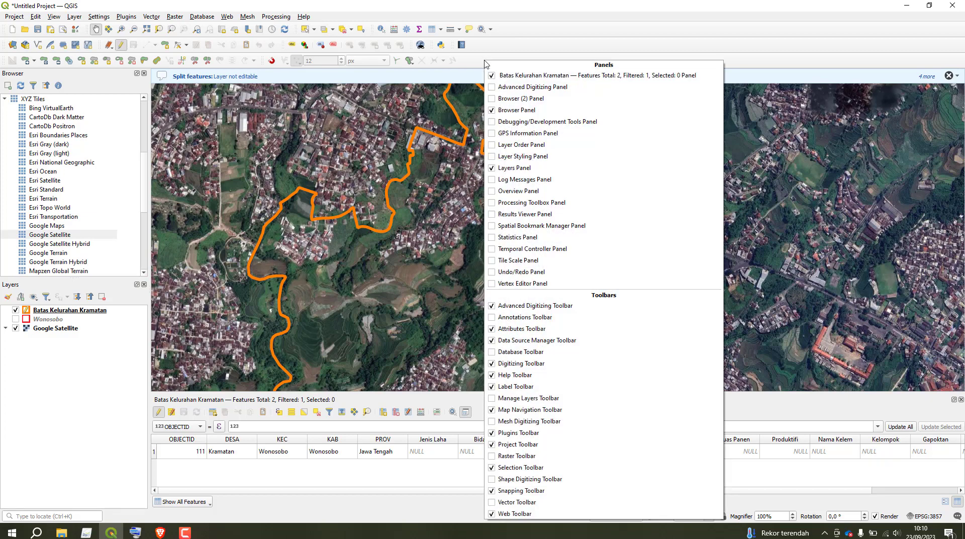
left_click(594, 308)
right_click(397, 66)
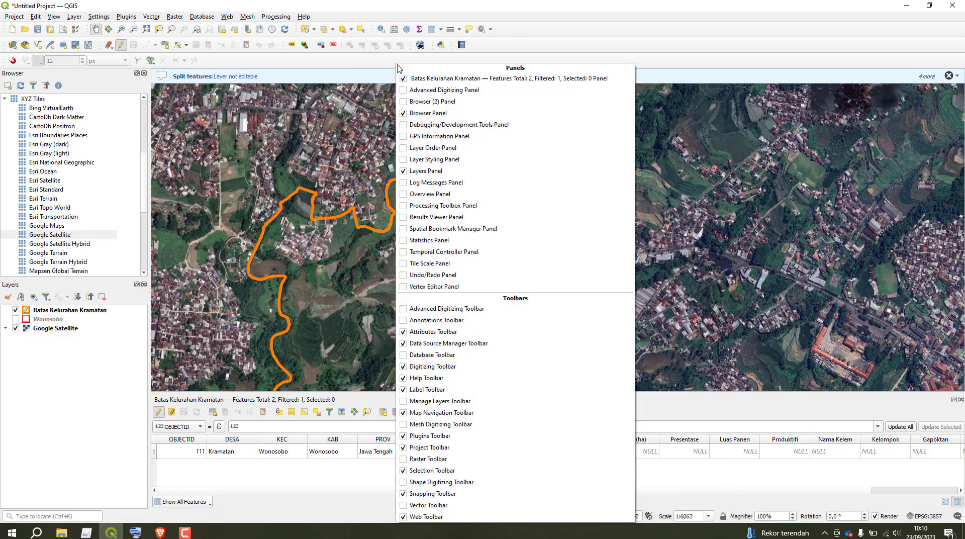
left_click(664, 68)
right_click(607, 62)
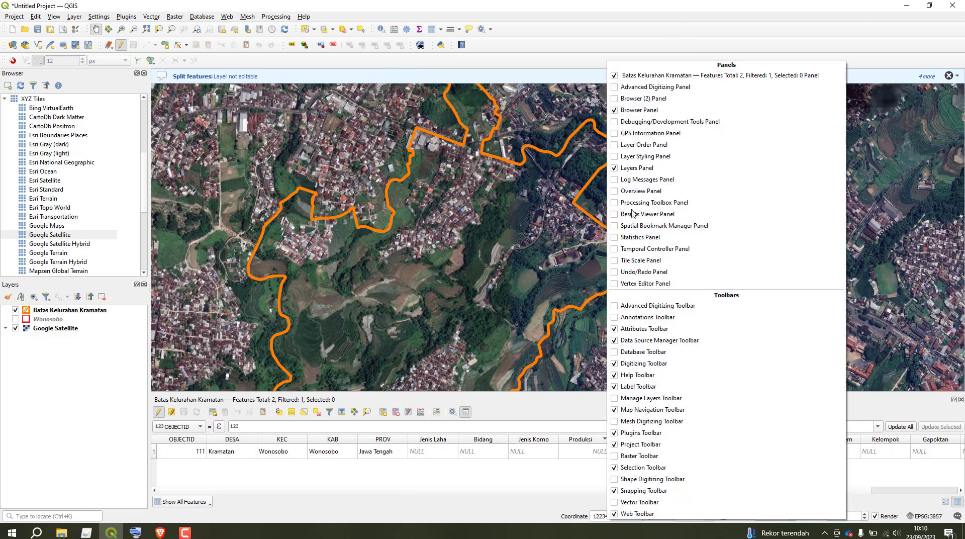
left_click(651, 306)
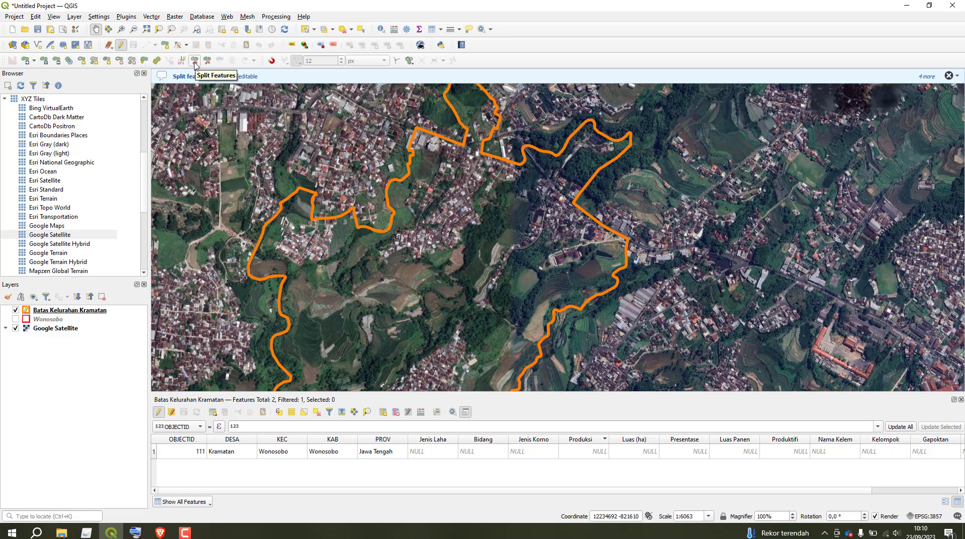
- Activate the Split Features tool for the Batas Kelurahan Kramatan layer
left_click(35, 16)
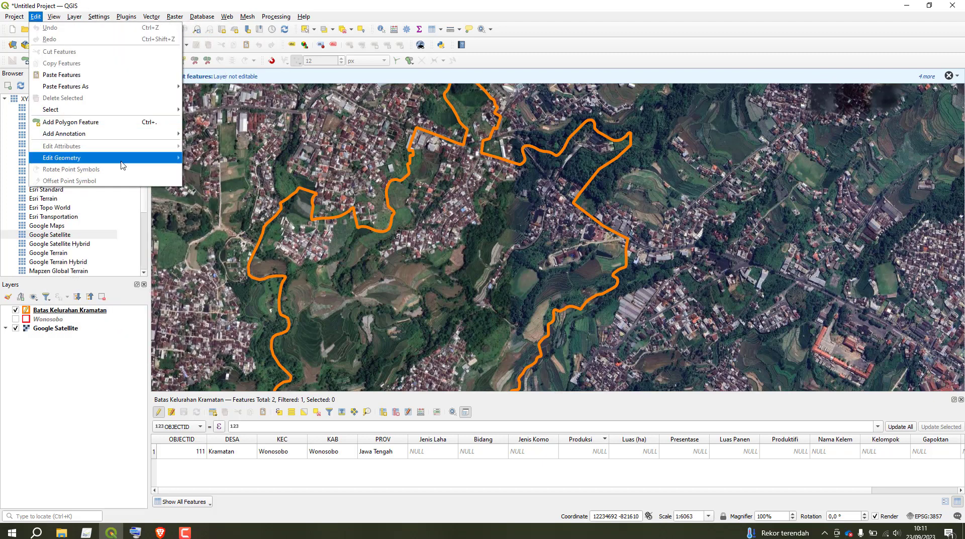
mouse_move(121, 159)
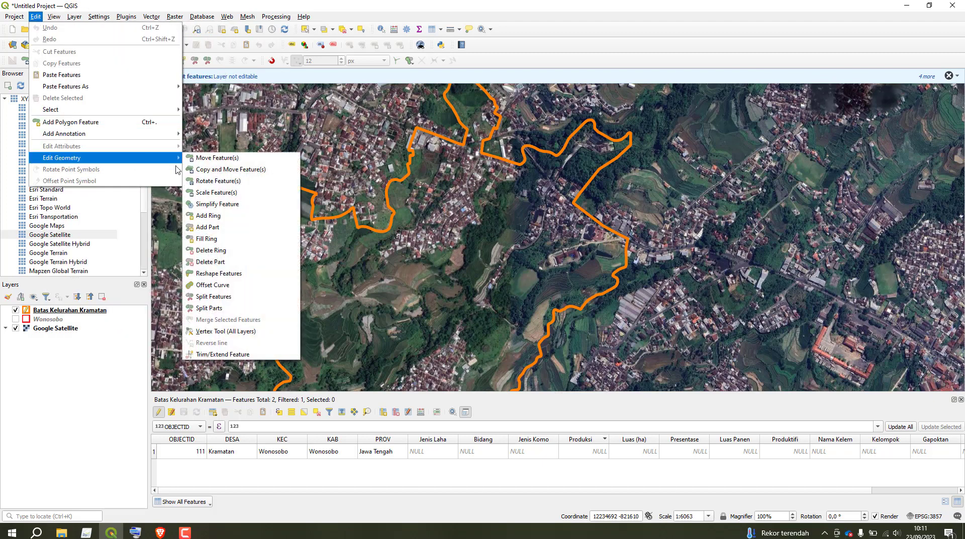
left_click(236, 295)
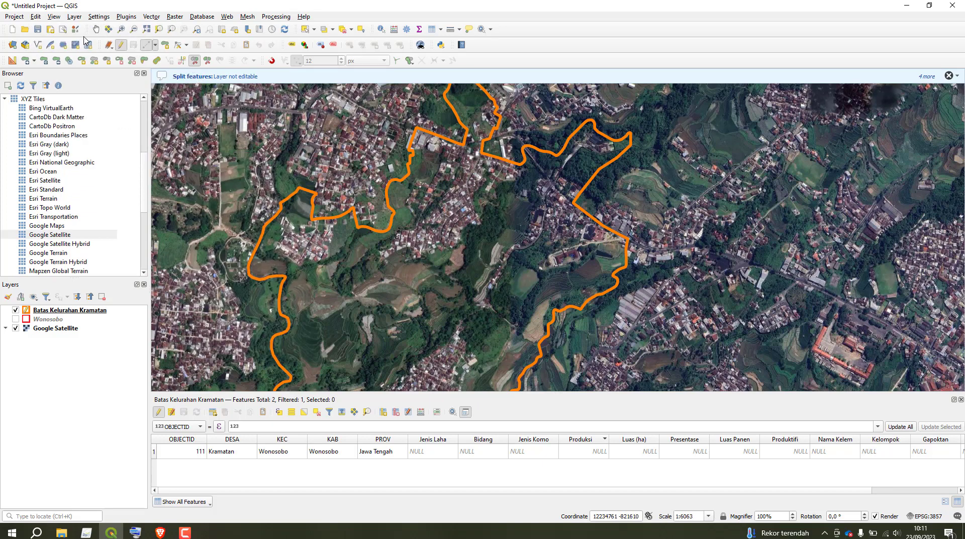
left_click(36, 17)
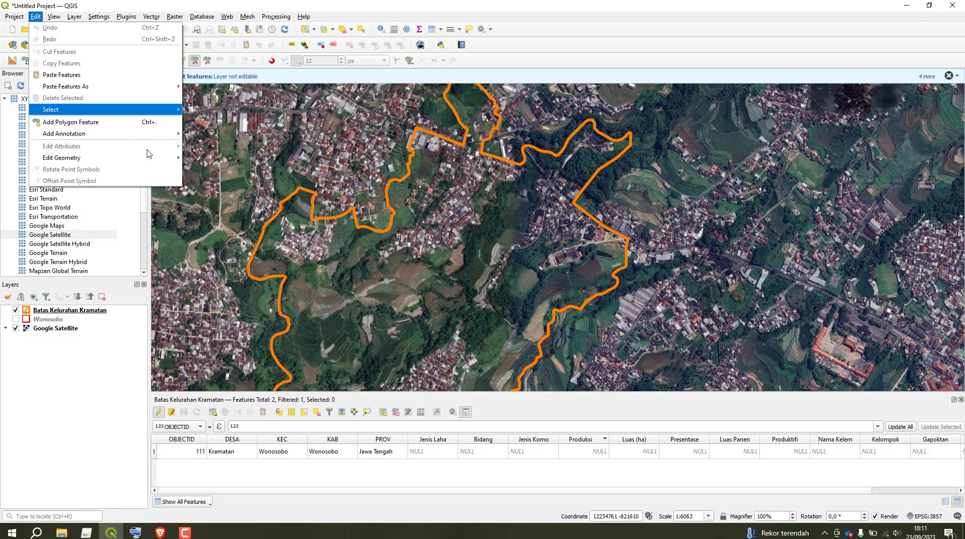
mouse_move(166, 158)
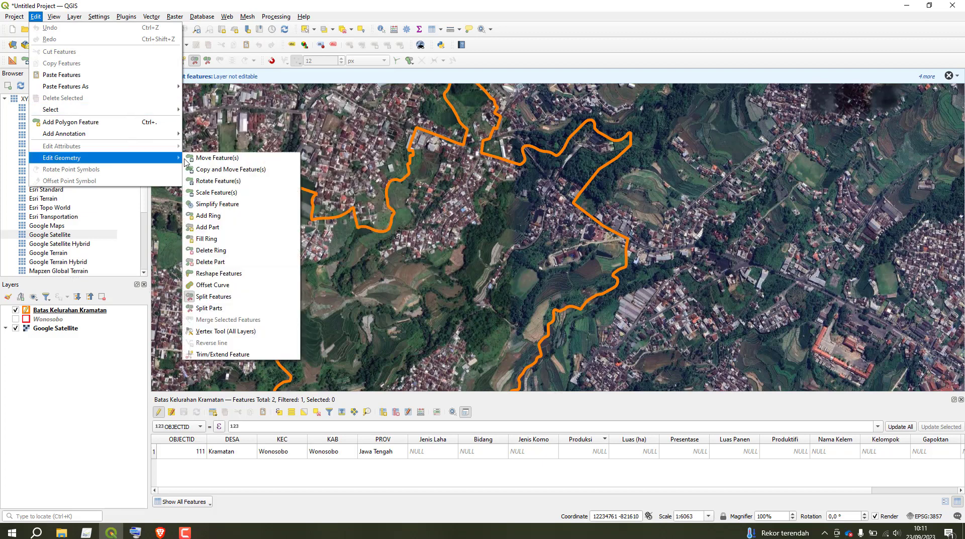
left_click(239, 297)
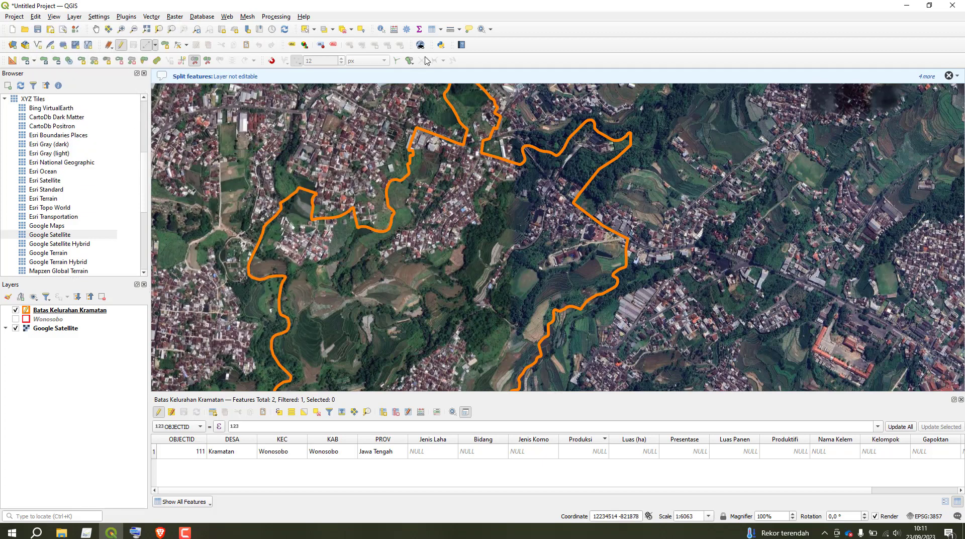
right_click(542, 63)
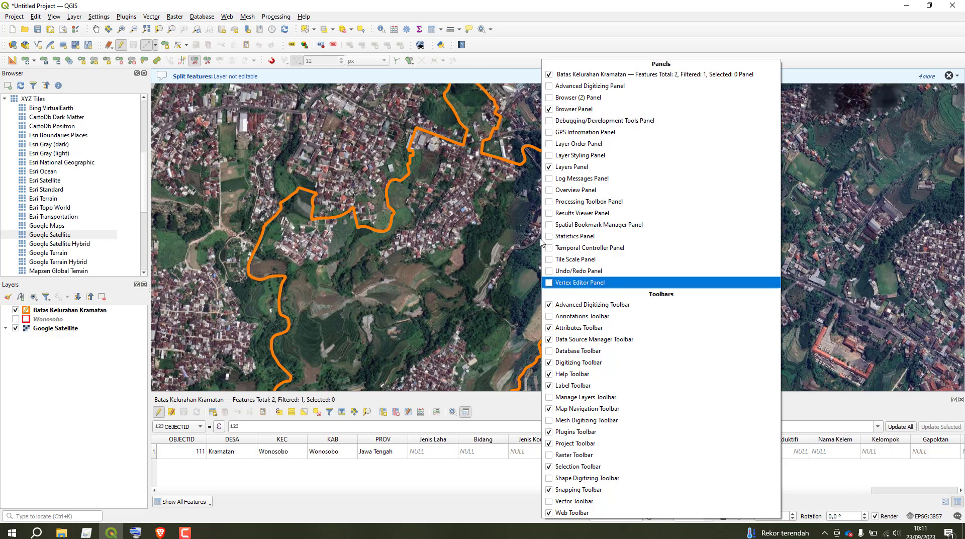
left_click(251, 78)
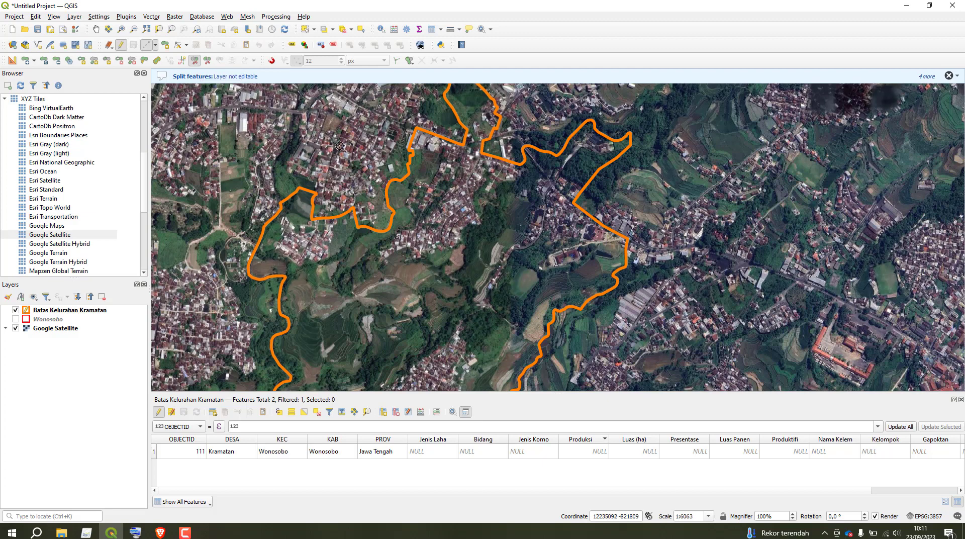
- Start a split line outside the northwestern Kramatan boundary and trace it southward between the green fields and the houses
scroll(434, 201, "down", 1)
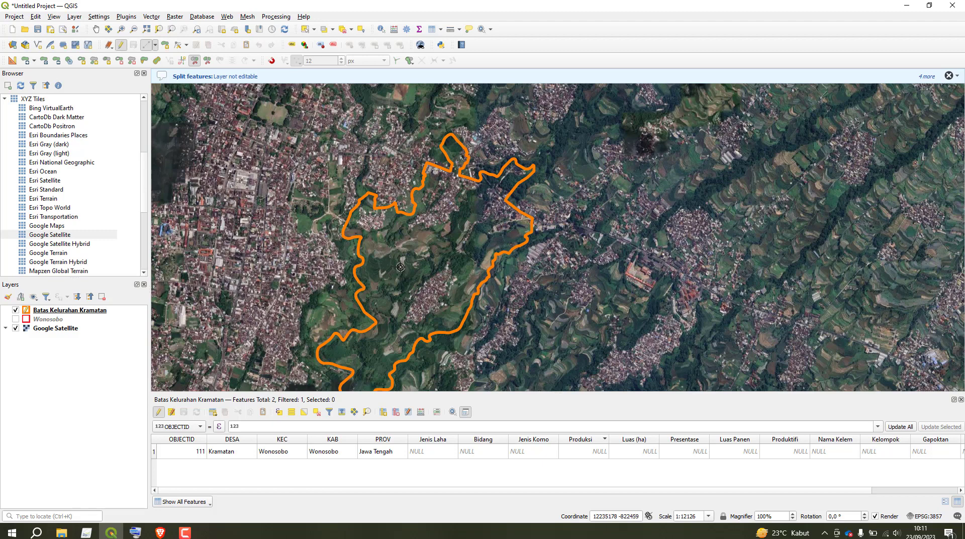
left_click(126, 45)
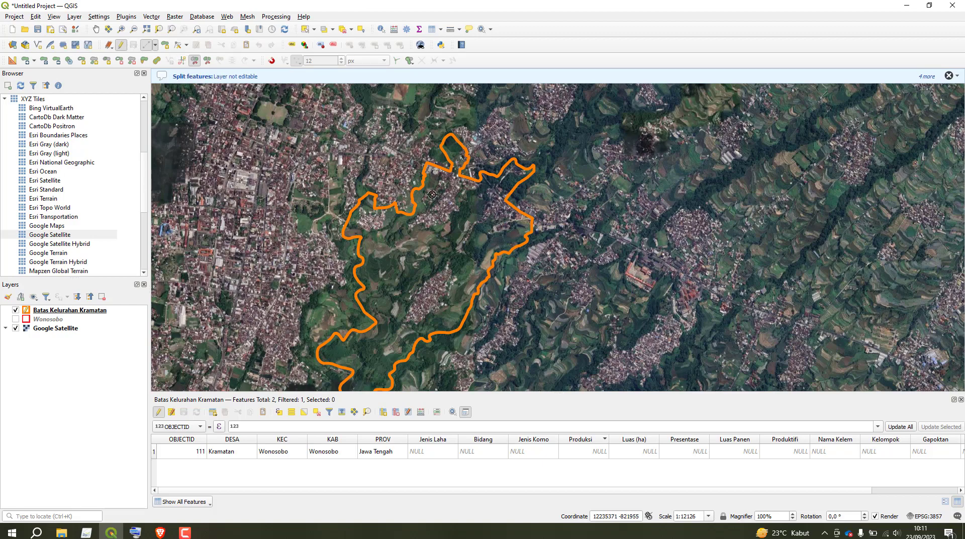
scroll(432, 195, "down", 1)
scroll(433, 194, "up", 1)
scroll(432, 194, "up", 1)
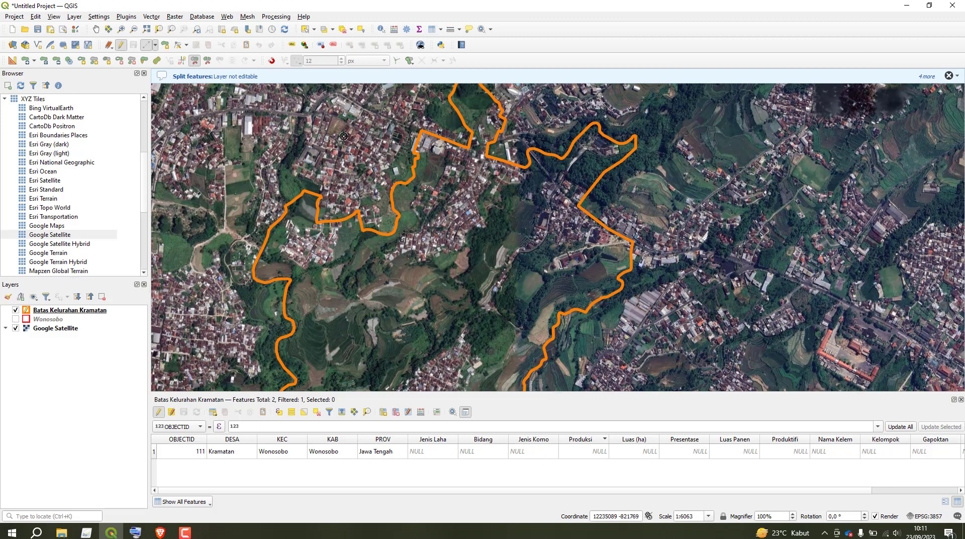
scroll(387, 153, "up", 1)
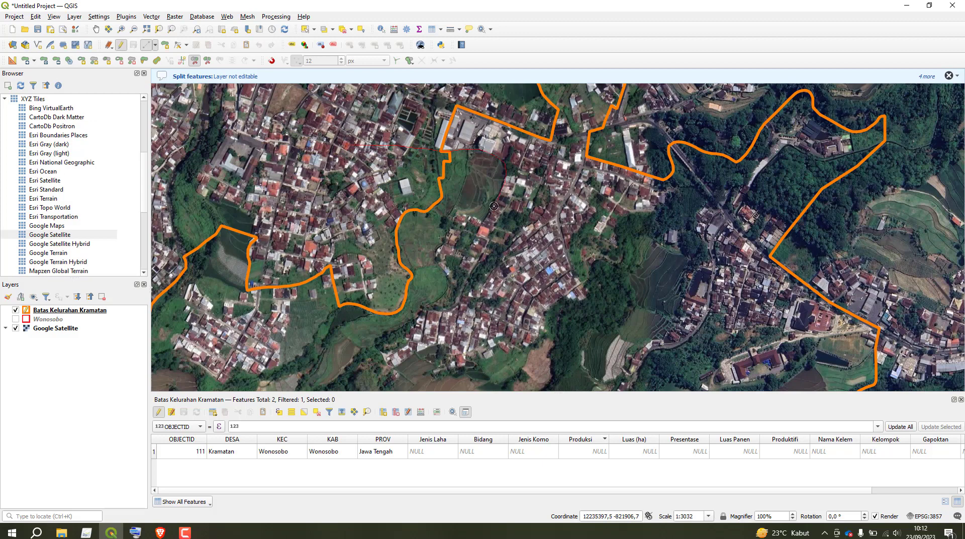
left_click(460, 211)
left_click(448, 242)
left_click(436, 257)
left_click(449, 278)
left_click(452, 302)
- Continue the split line around the western edge of the dense settlement to its southwestern tip
left_click_drag(389, 357, 381, 304)
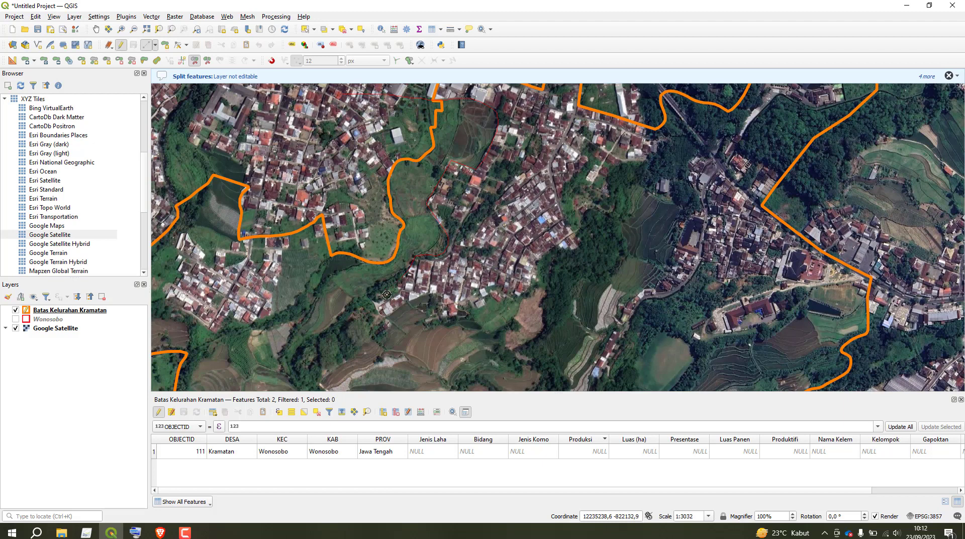
left_click_drag(387, 295, 337, 304)
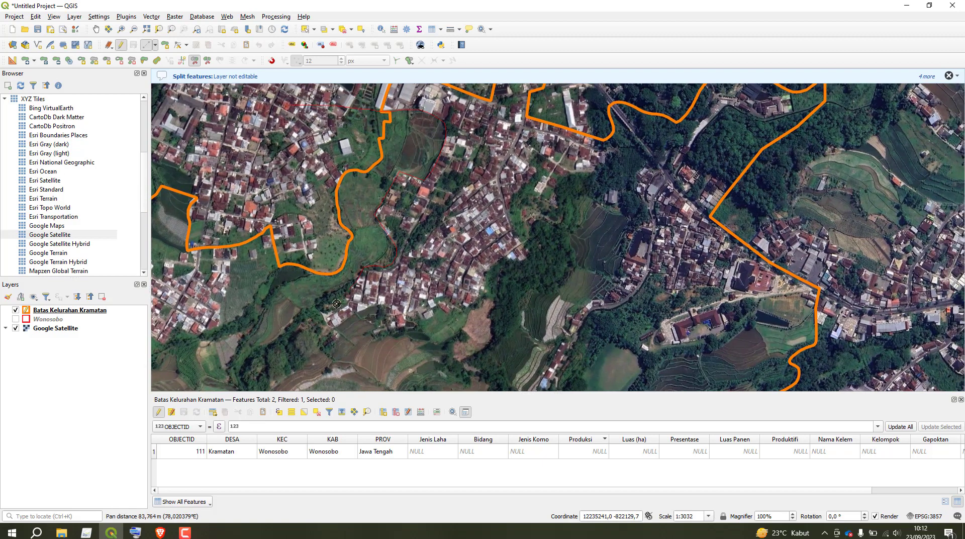
left_click(359, 289)
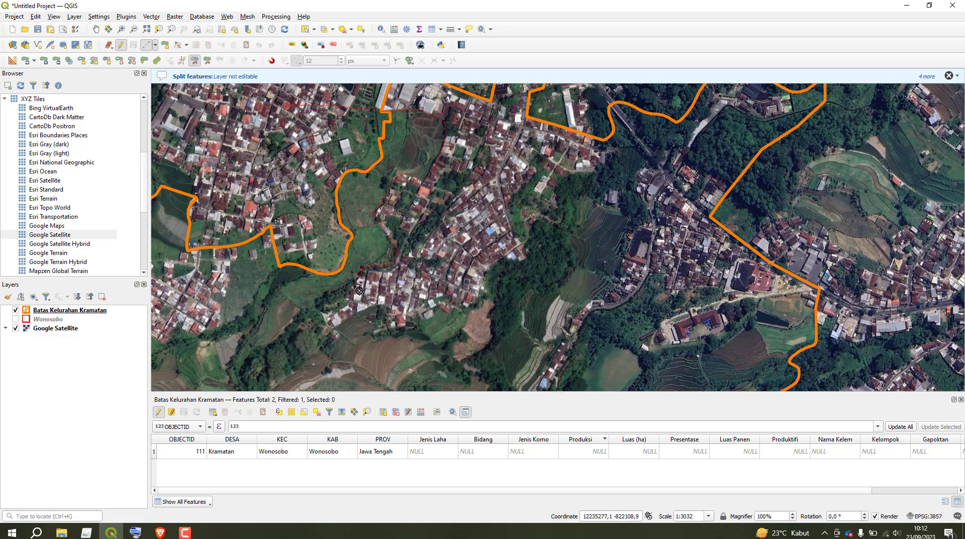
scroll(359, 290, "up", 1)
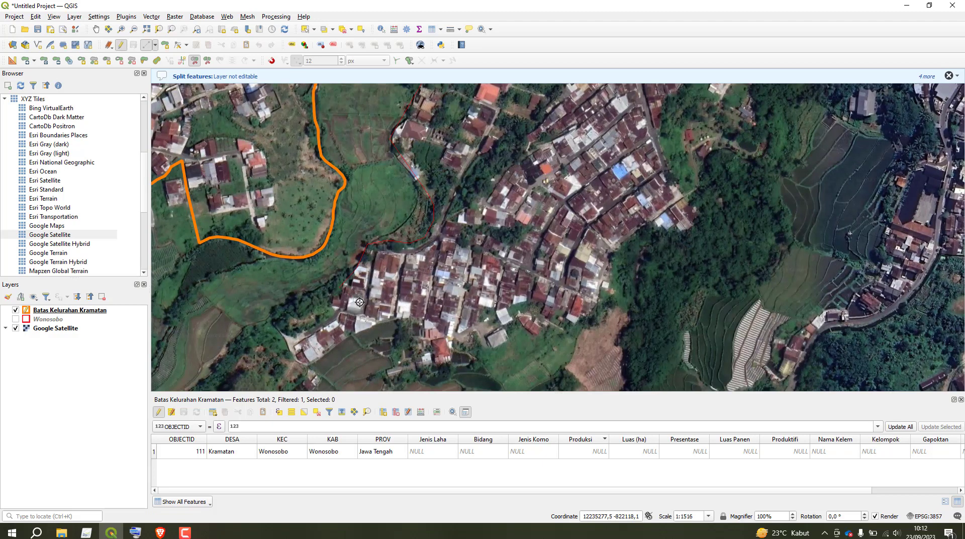
scroll(359, 302, "down", 1)
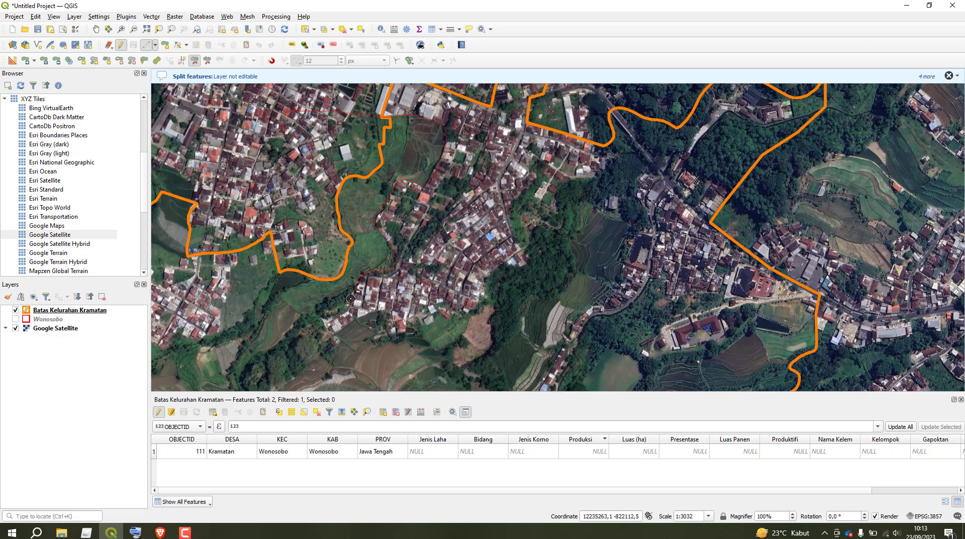
scroll(351, 298, "up", 1)
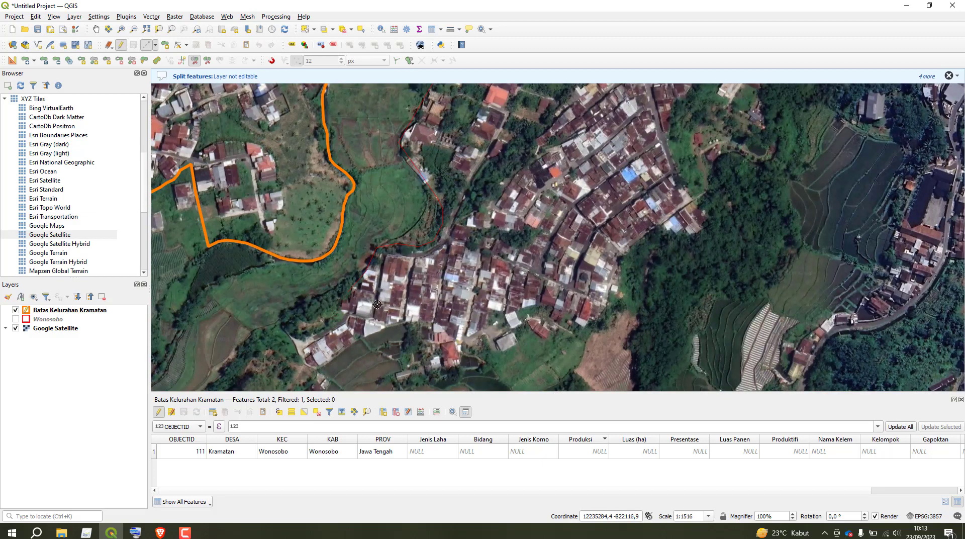
left_click_drag(378, 304, 343, 294)
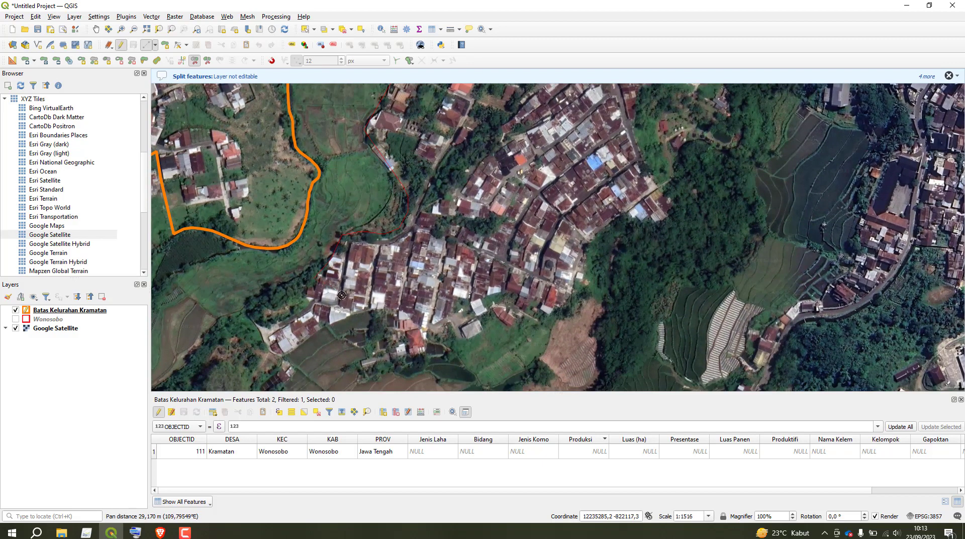
scroll(314, 293, "down", 1)
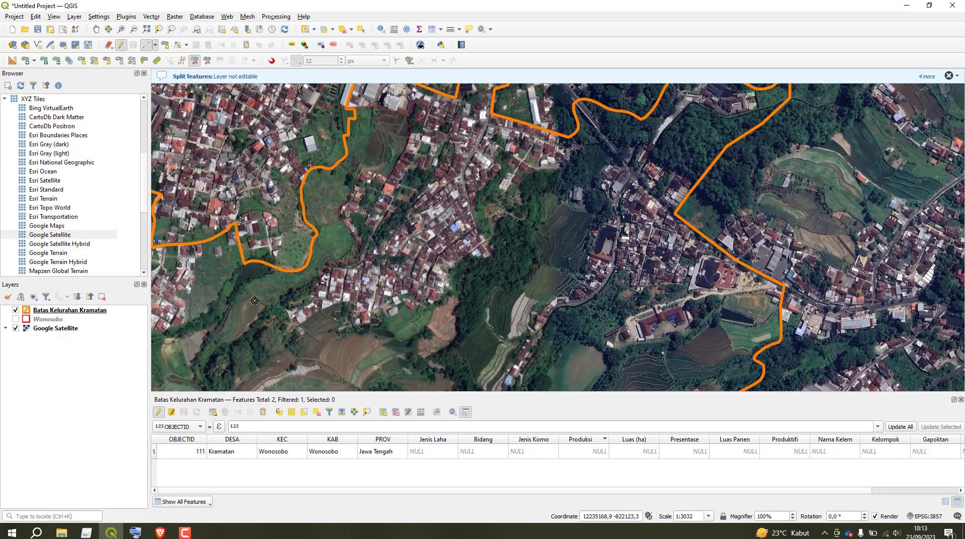
scroll(306, 294, "up", 1)
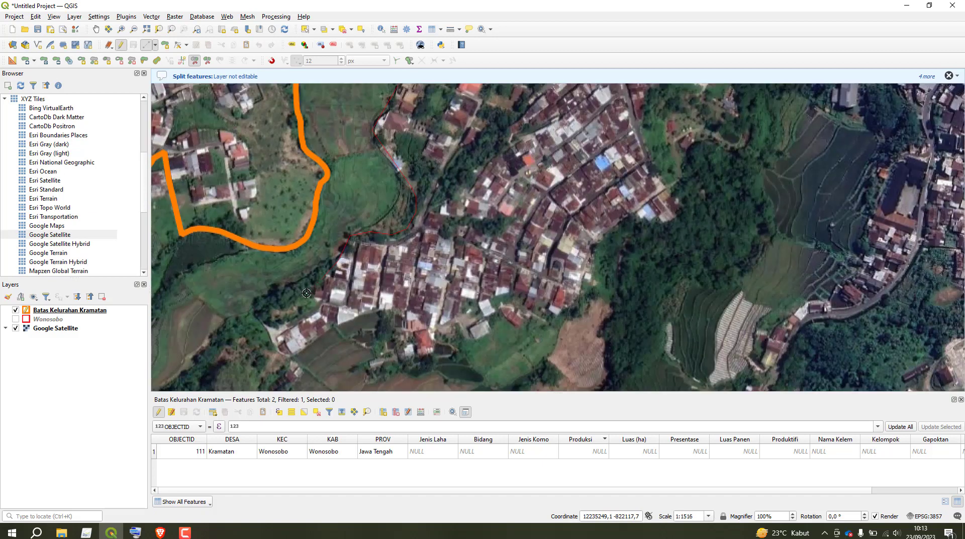
left_click(316, 297)
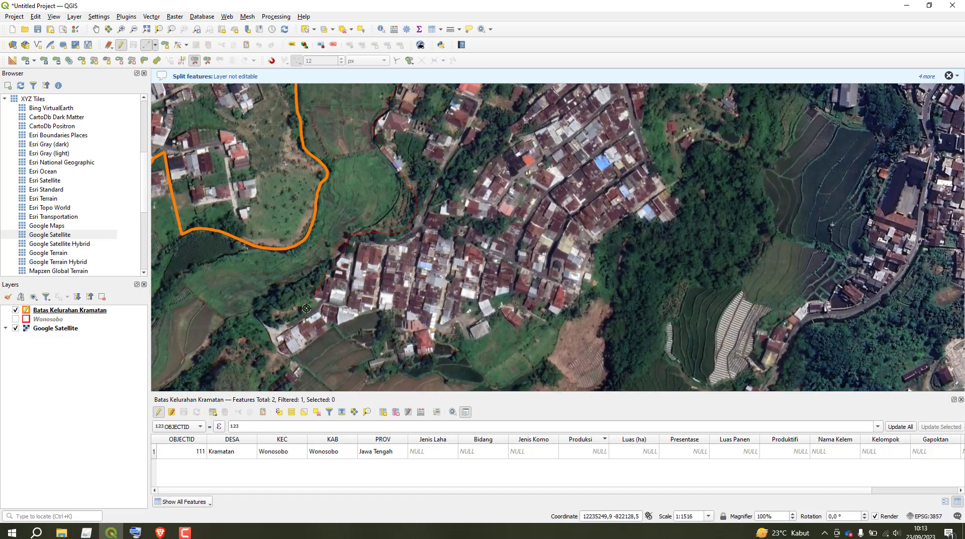
left_click(307, 307)
left_click(282, 326)
left_click(271, 339)
left_click(282, 355)
- Continue the split line along the southern edge of the dense settlement, between the houses and the adjoining fields
left_click(391, 350)
left_click(372, 371)
left_click(425, 357)
left_click(432, 351)
left_click(433, 337)
left_click(457, 330)
left_click(464, 337)
- Try to continue the split line around the garden clearing east of the settlement
left_click_drag(667, 188, 493, 300)
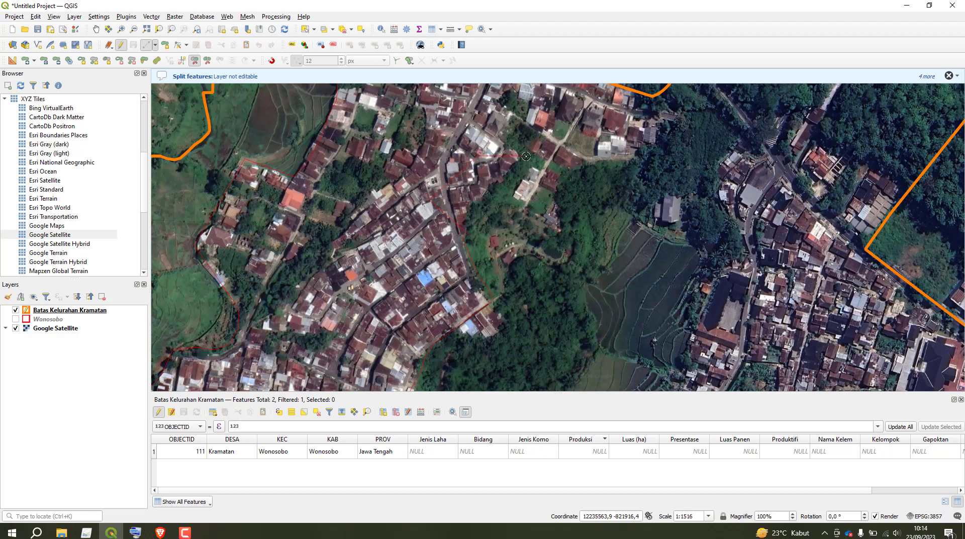
left_click(527, 209)
left_click(512, 240)
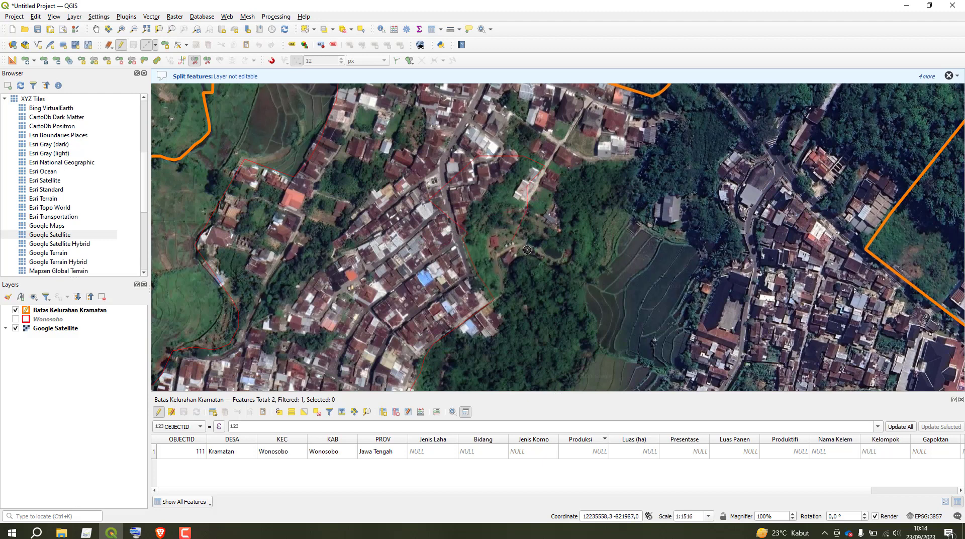
left_click(553, 250)
left_click(556, 205)
- Open the on-screen keyboard and delete the last split-line vertices around the eastern garden clearing
left_click(135, 532)
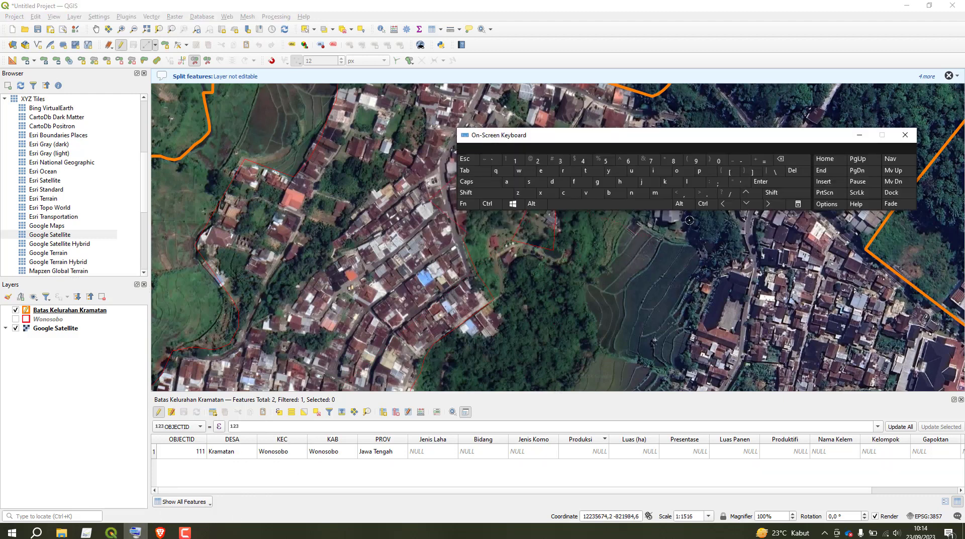
left_click_drag(767, 140, 568, 430)
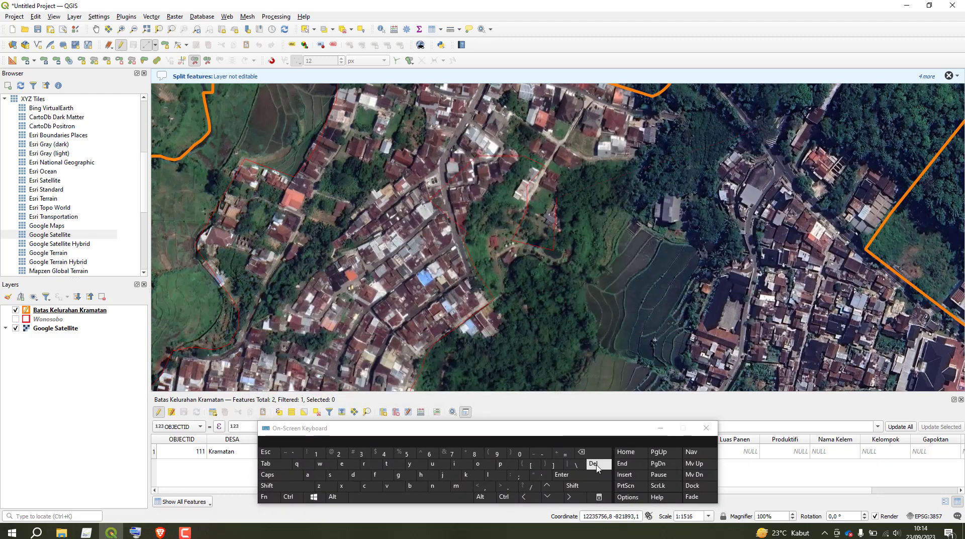
left_click(595, 469)
left_click(595, 468)
left_click(595, 468)
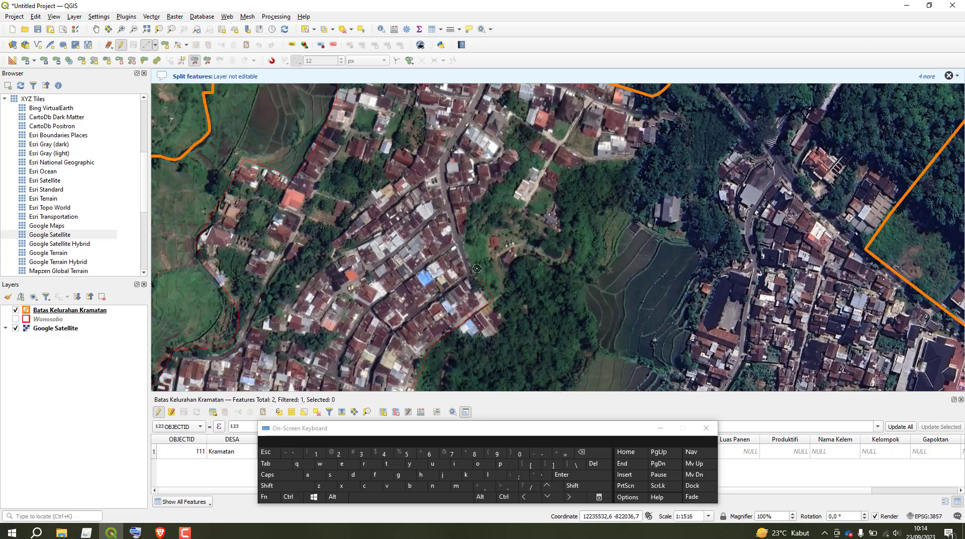
- Trace the split line northward along the settlement's eastern edge, around the northeastern houses beside the trees
left_click(467, 233)
left_click(509, 202)
left_click(560, 146)
left_click(634, 161)
left_click(664, 141)
left_click(665, 130)
left_click(657, 119)
left_click(639, 110)
left_click(636, 101)
- Carry the split line across the northeastern Kramatan boundary and finish it to separate the settlement from the outer area
left_click_drag(625, 126, 601, 207)
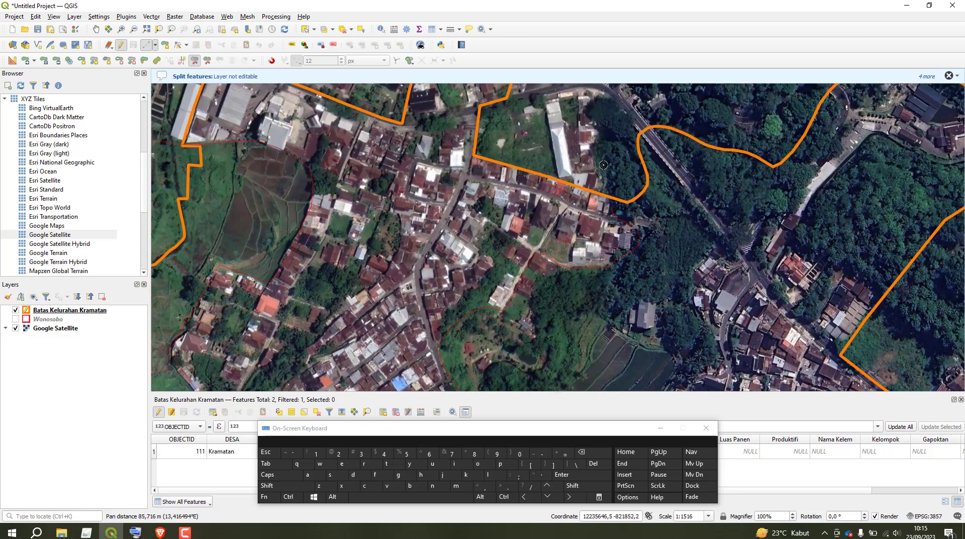
scroll(626, 145, "down", 1)
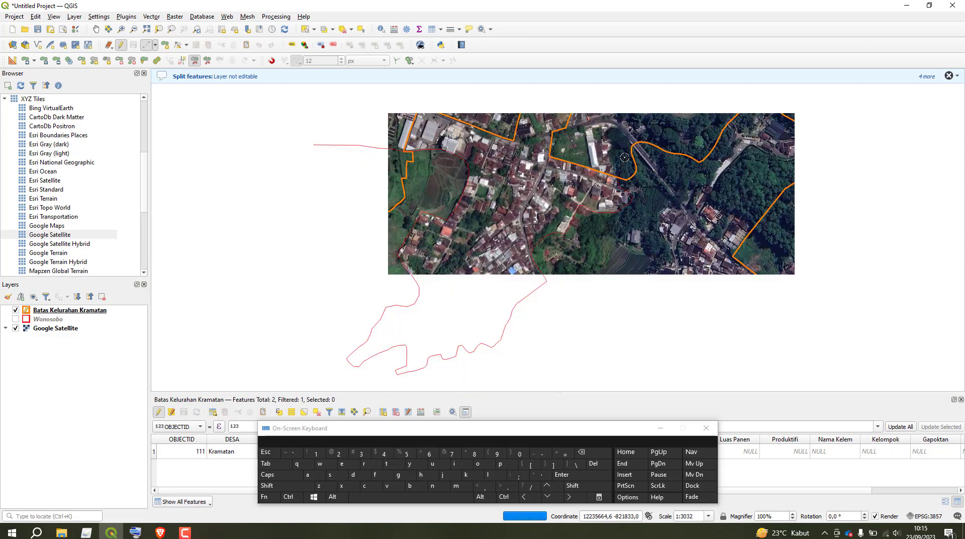
scroll(621, 145, "down", 1)
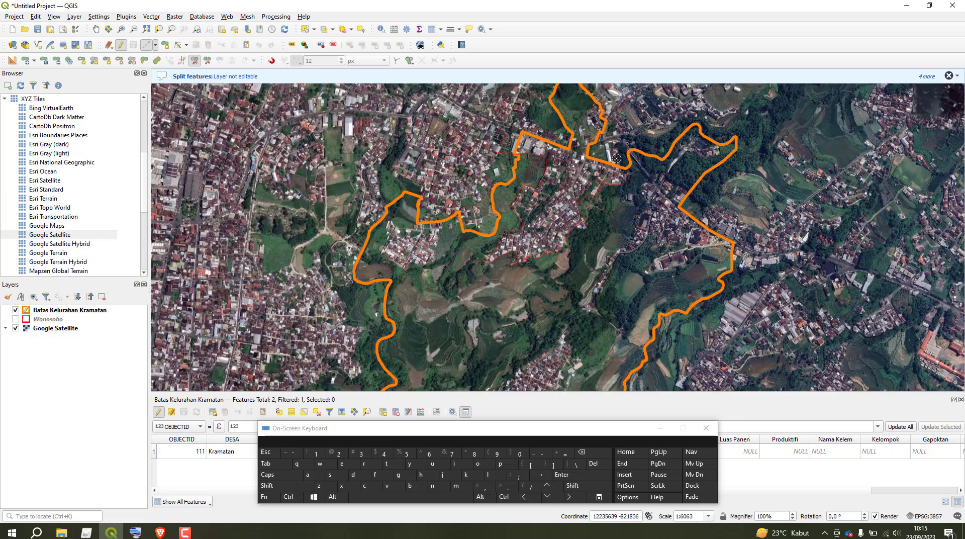
scroll(618, 157, "up", 2)
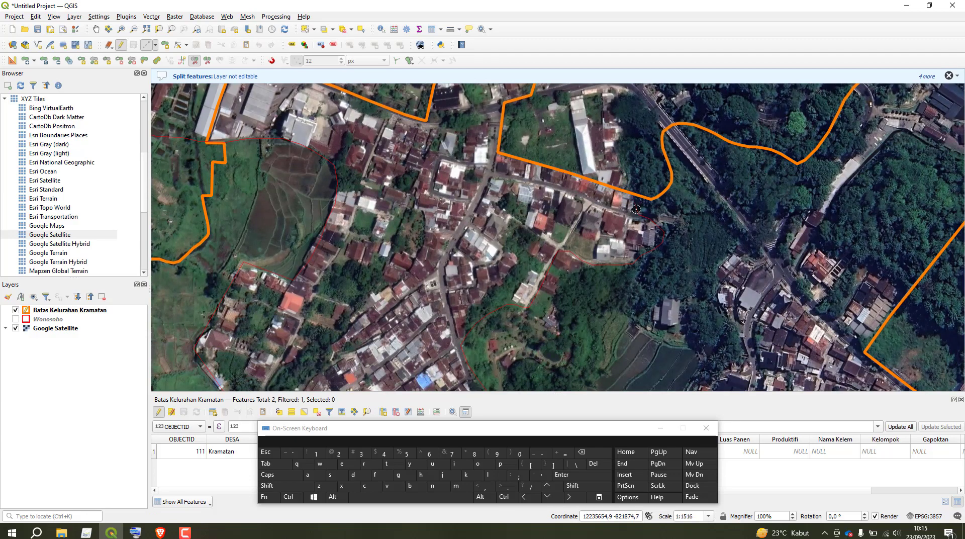
right_click(635, 127)
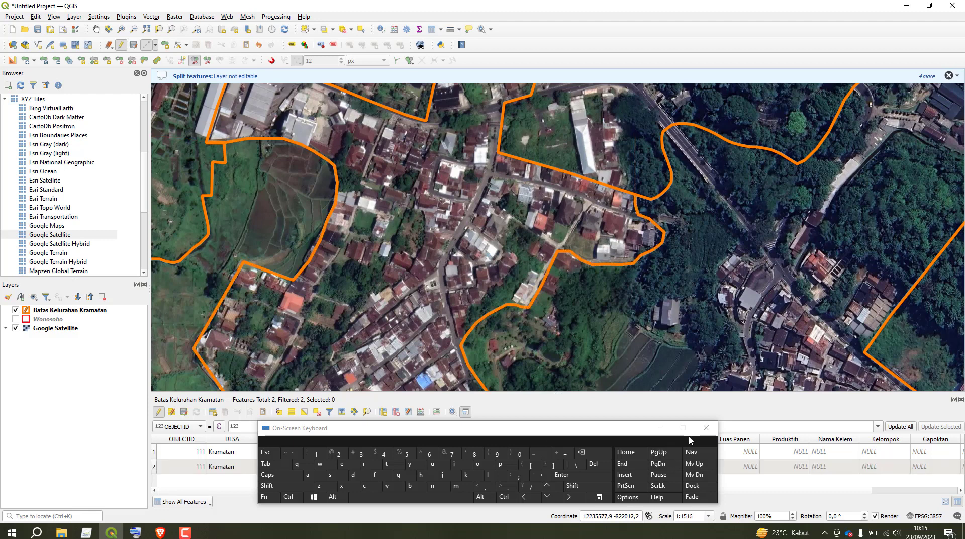
- Hide the on-screen keyboard and select the two attribute table records in turn to check which polygon each represents
left_click(661, 428)
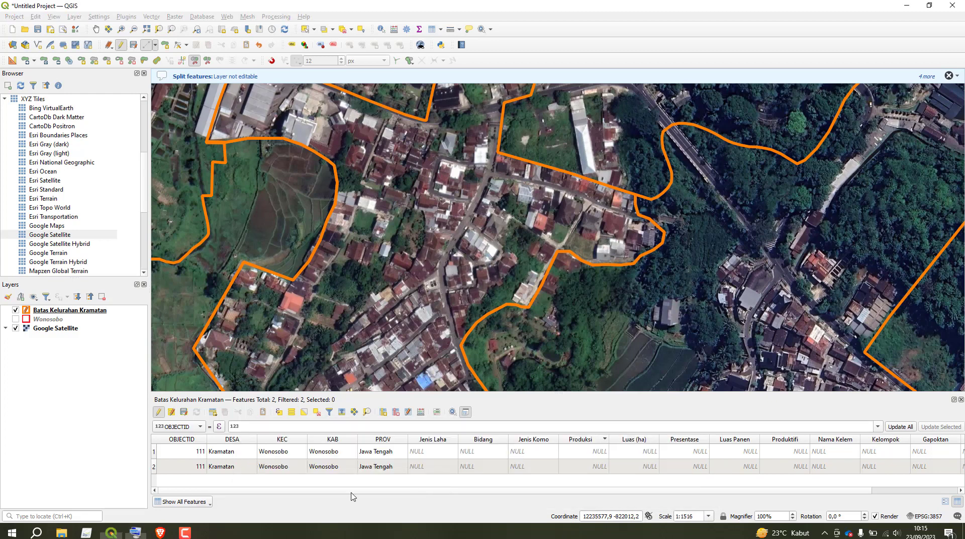
double_click(161, 469)
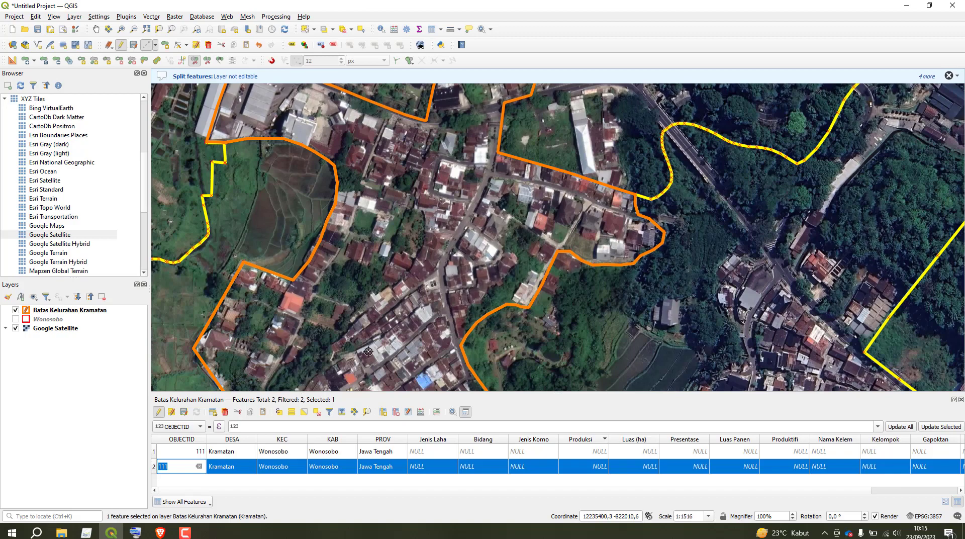
scroll(389, 334, "down", 3)
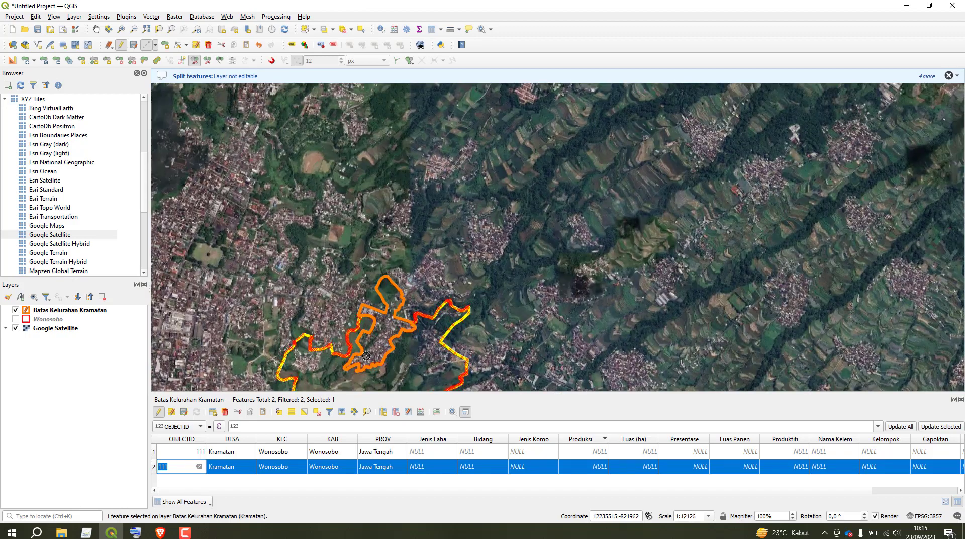
left_click_drag(346, 318, 396, 222)
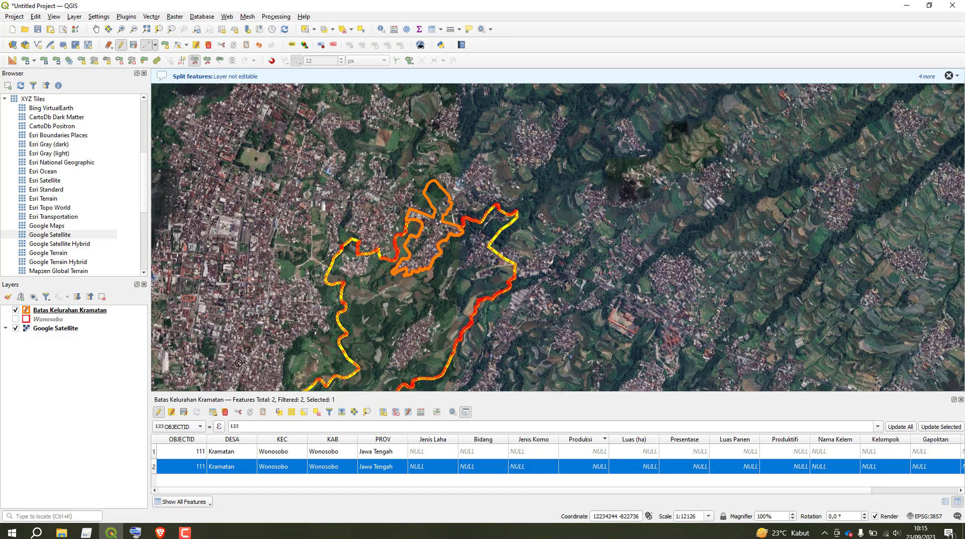
double_click(157, 456)
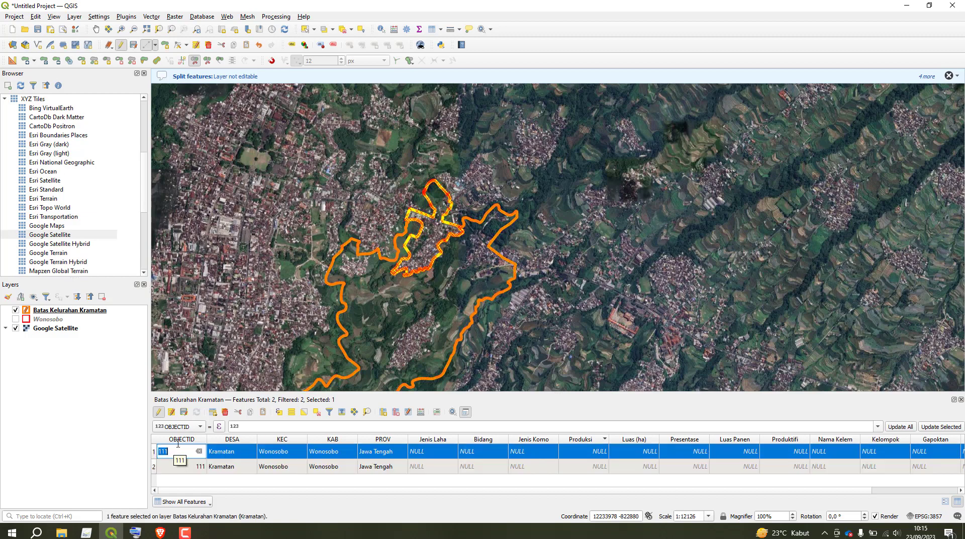
- Split the northern green field off the selected settlement polygon along the edge between the field and the houses
scroll(431, 231, "up", 1)
scroll(431, 231, "up", 1)
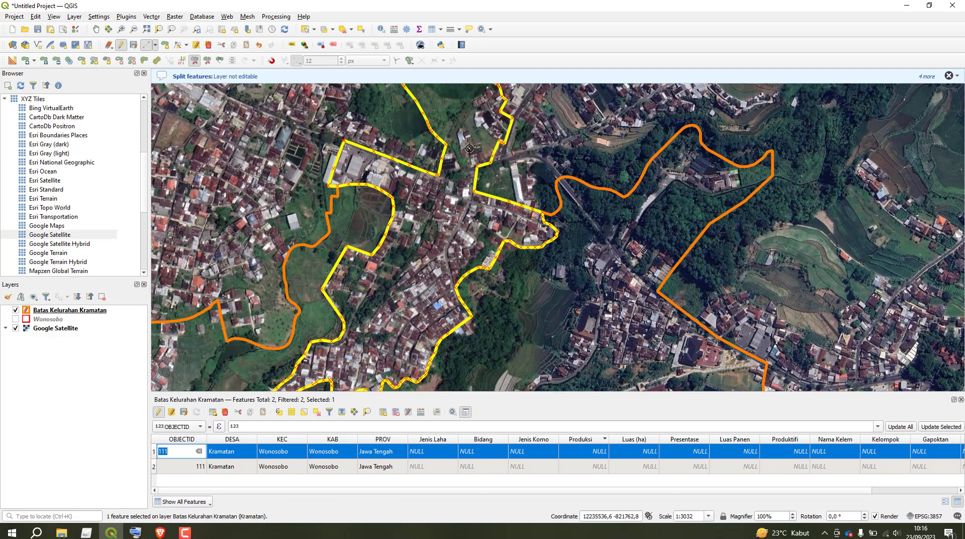
left_click_drag(439, 143, 239, 248)
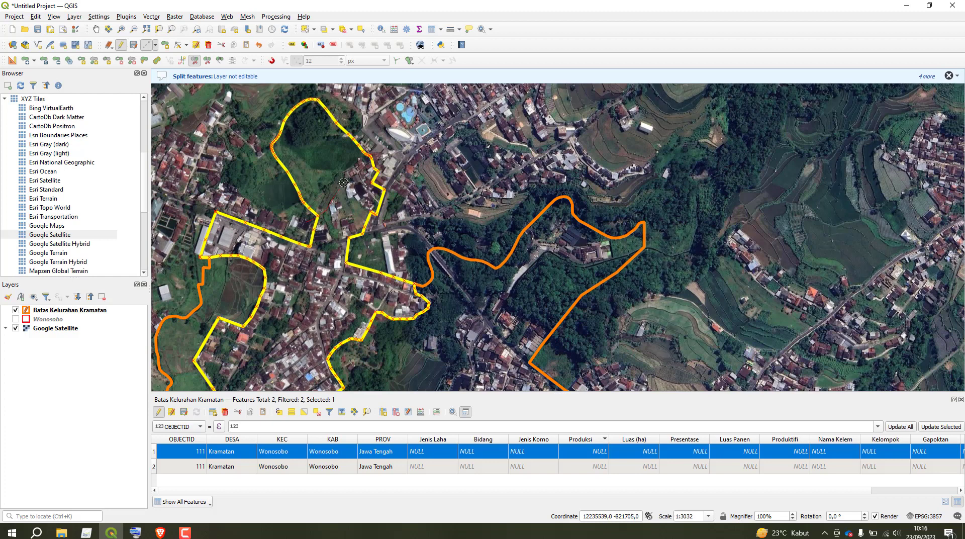
left_click(361, 161)
right_click(382, 144)
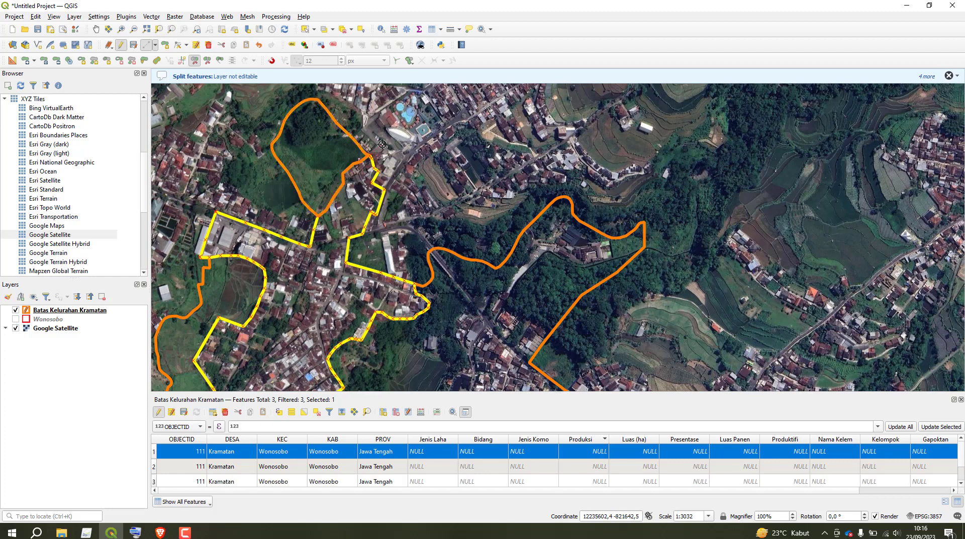
- Try to split the outer Kramatan area along the road running southeast to the eastern boundary corner
left_click_drag(475, 211, 469, 160)
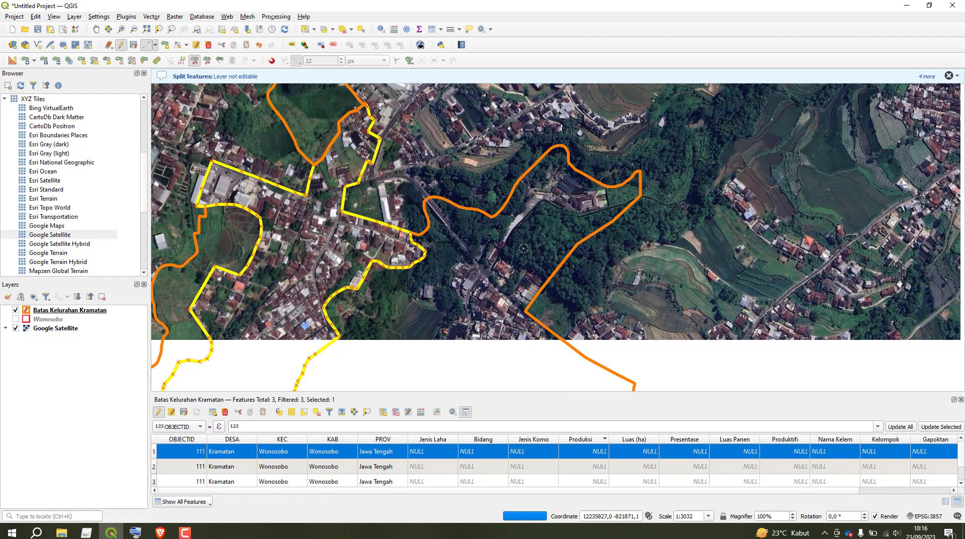
left_click_drag(506, 242, 429, 144)
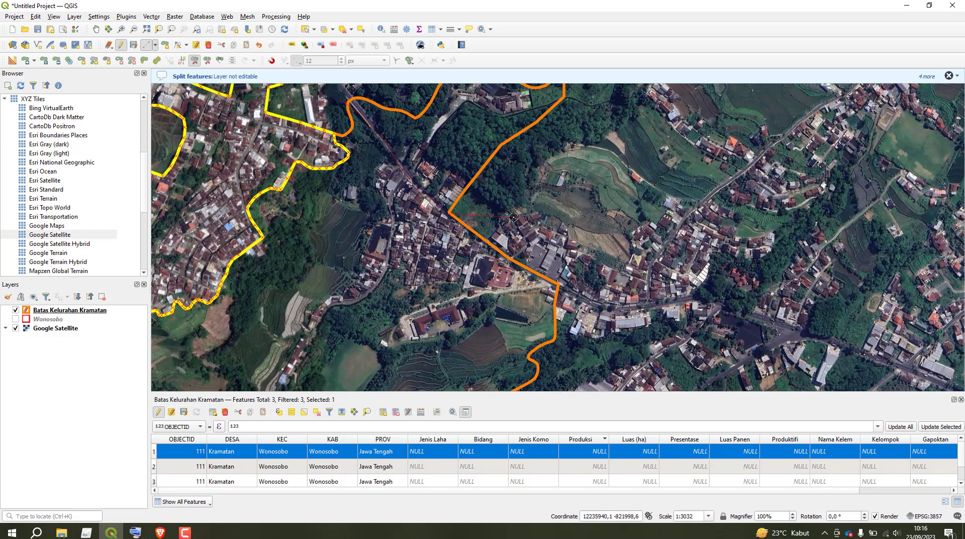
right_click(513, 217)
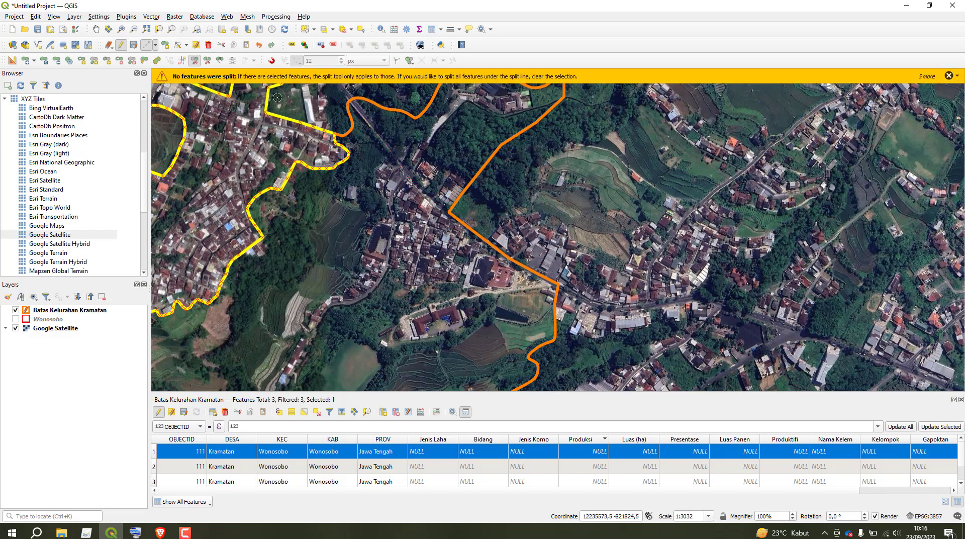
left_click(304, 29)
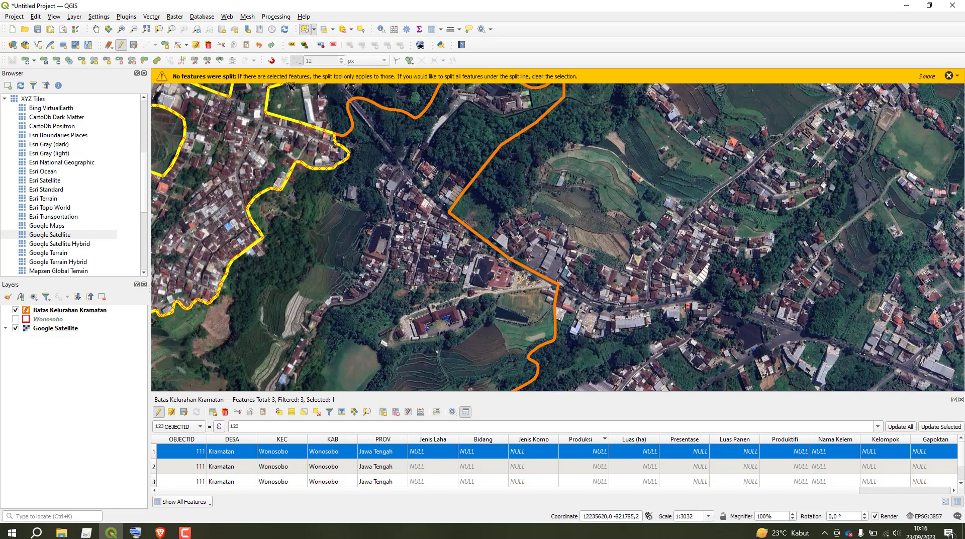
left_click(195, 61)
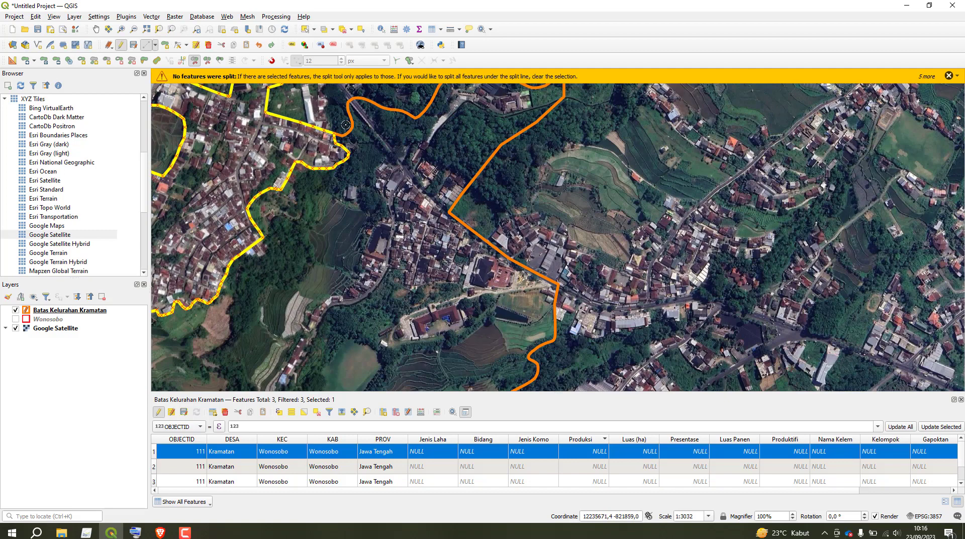
- Dismiss the split warning and select the large outer Kramatan polygon on the map
left_click_drag(407, 147, 582, 176)
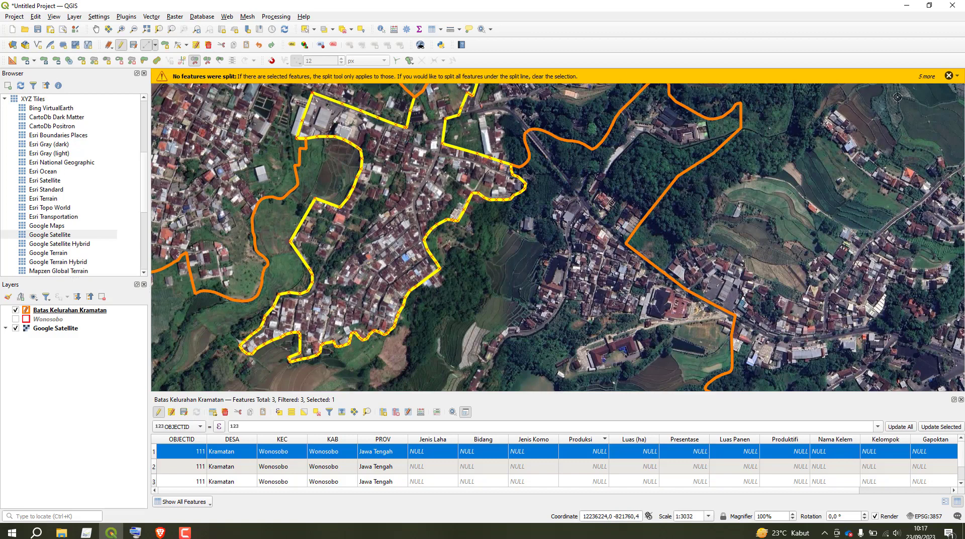
left_click(950, 75)
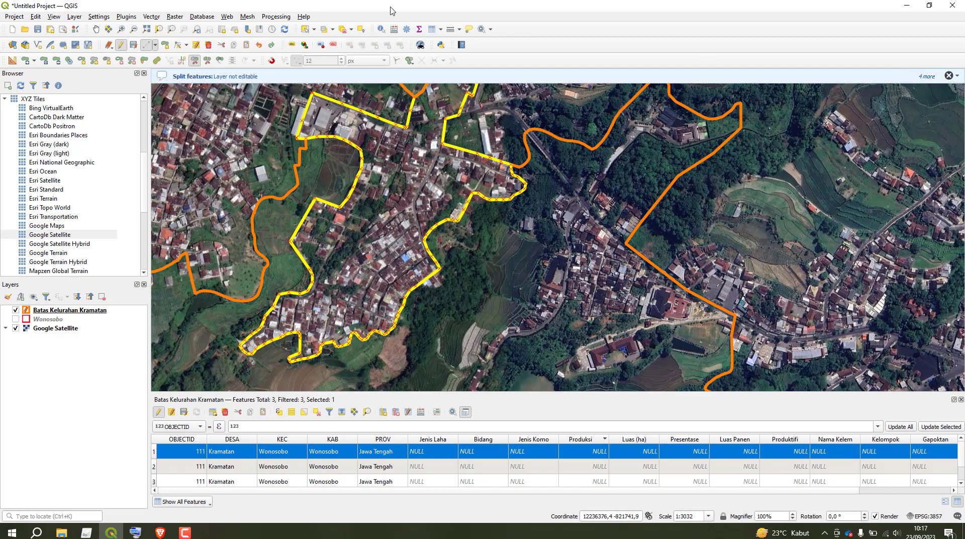
left_click(304, 30)
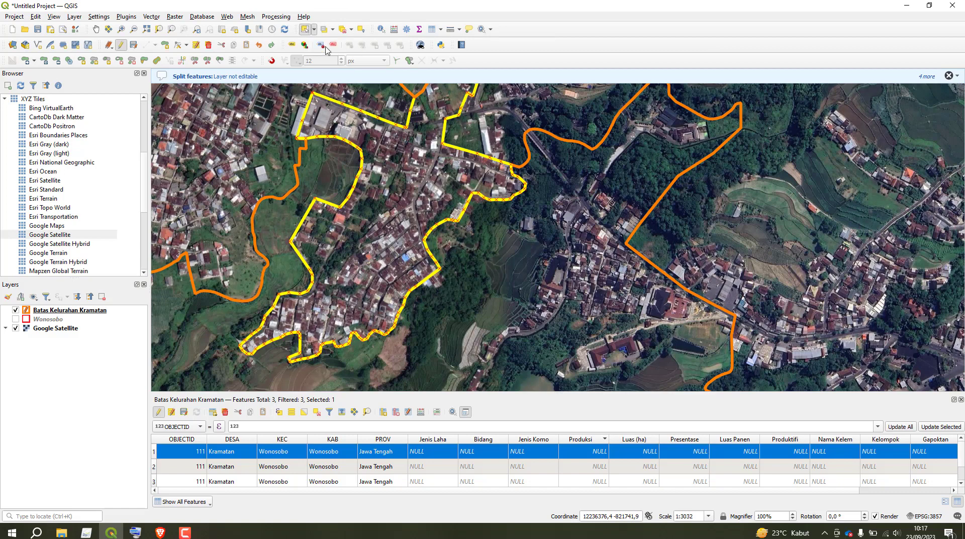
left_click(580, 184)
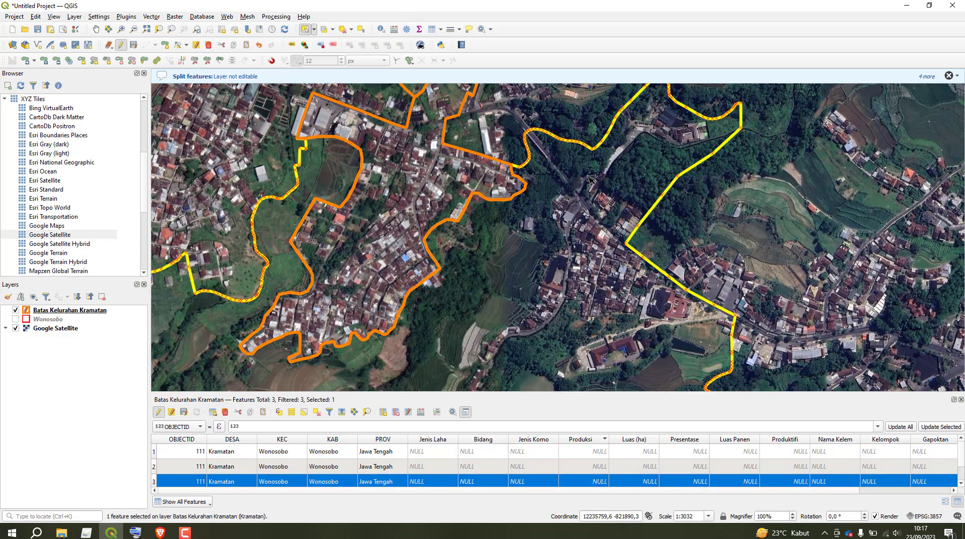
- Split the selected outer polygon along the road between the northern boundary bend and the eastern boundary corner
left_click_drag(573, 157, 431, 179)
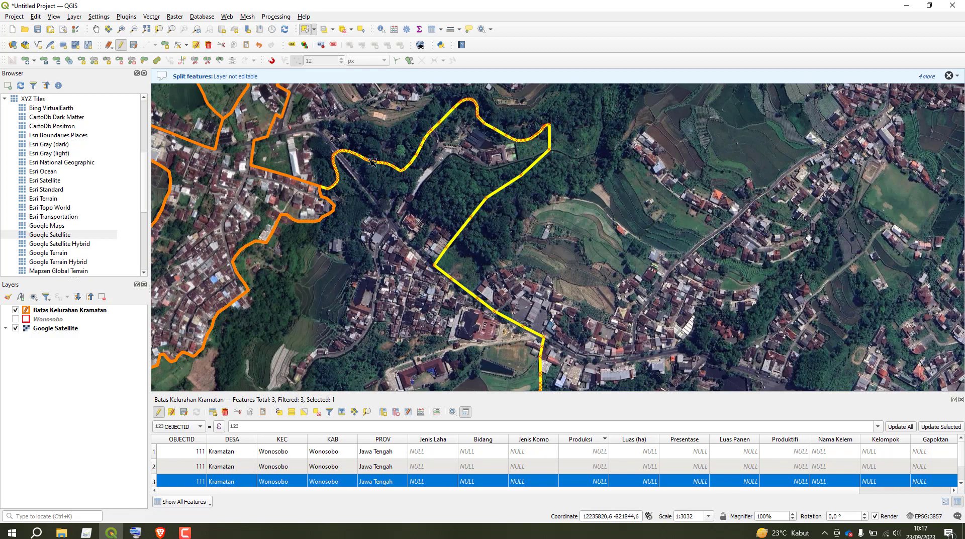
left_click(194, 60)
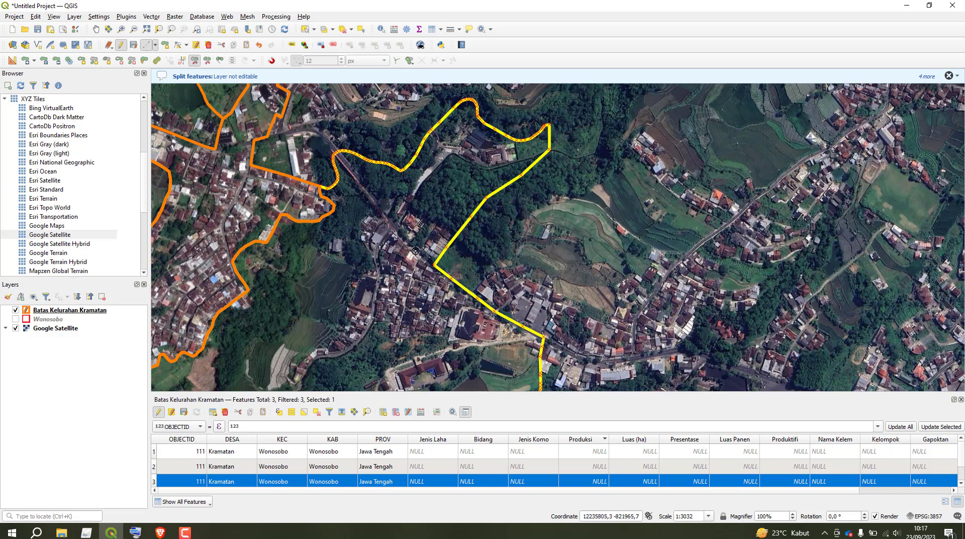
left_click(434, 263)
right_click(514, 266)
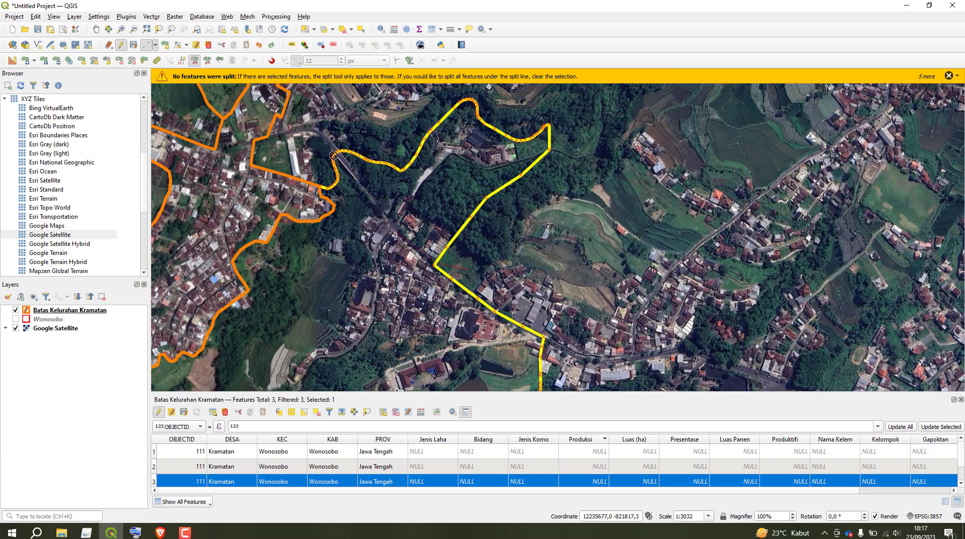
right_click(319, 136)
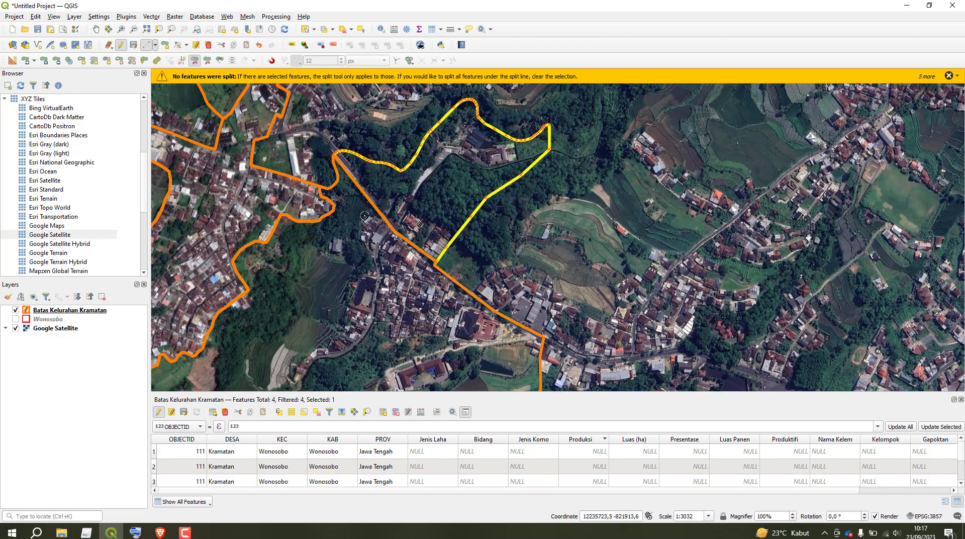
left_click_drag(355, 218, 372, 161)
left_click_drag(425, 138, 432, 210)
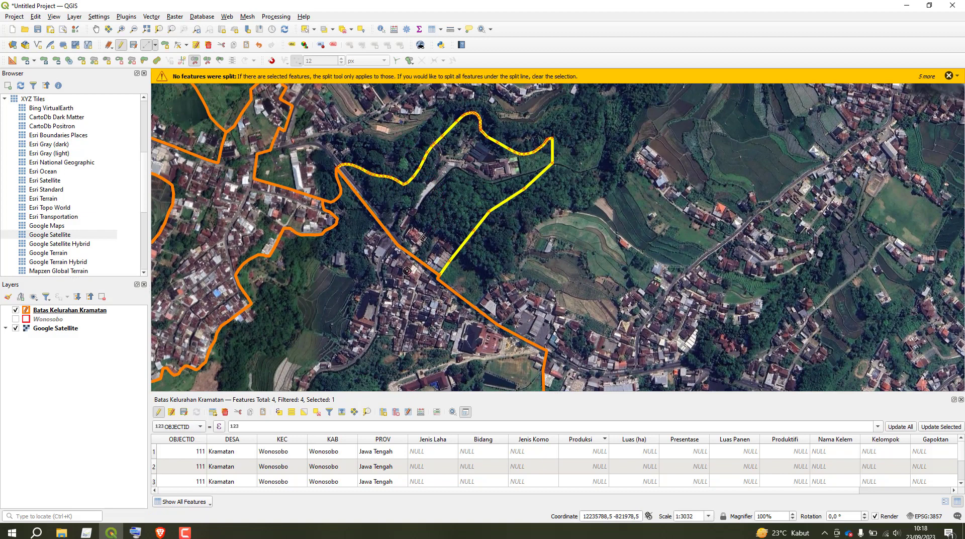
scroll(408, 272, "up", 1)
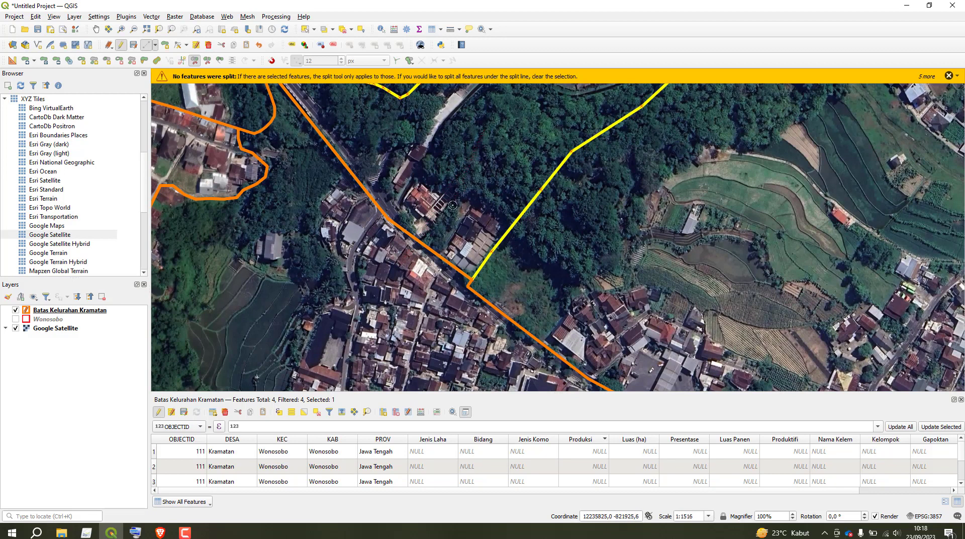
left_click_drag(474, 173, 444, 237)
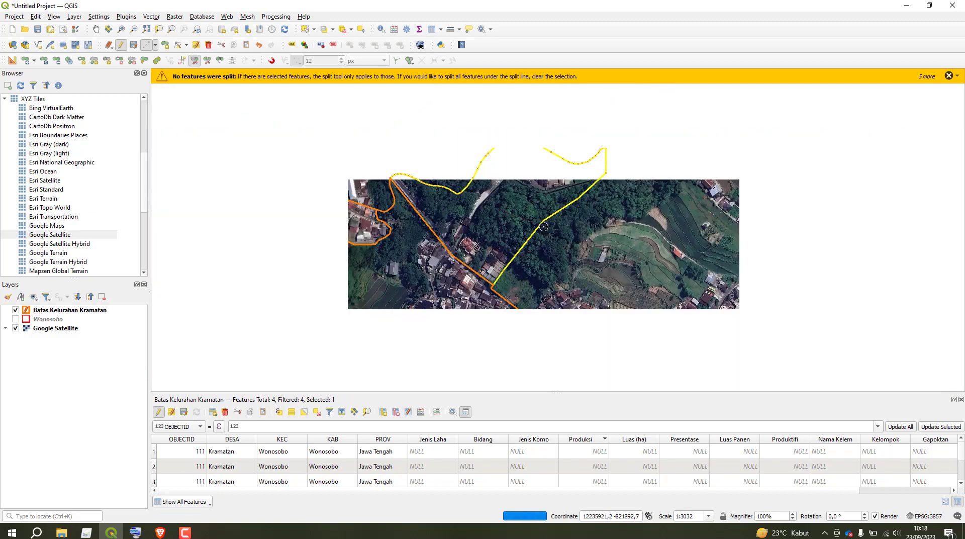
scroll(545, 227, "down", 1)
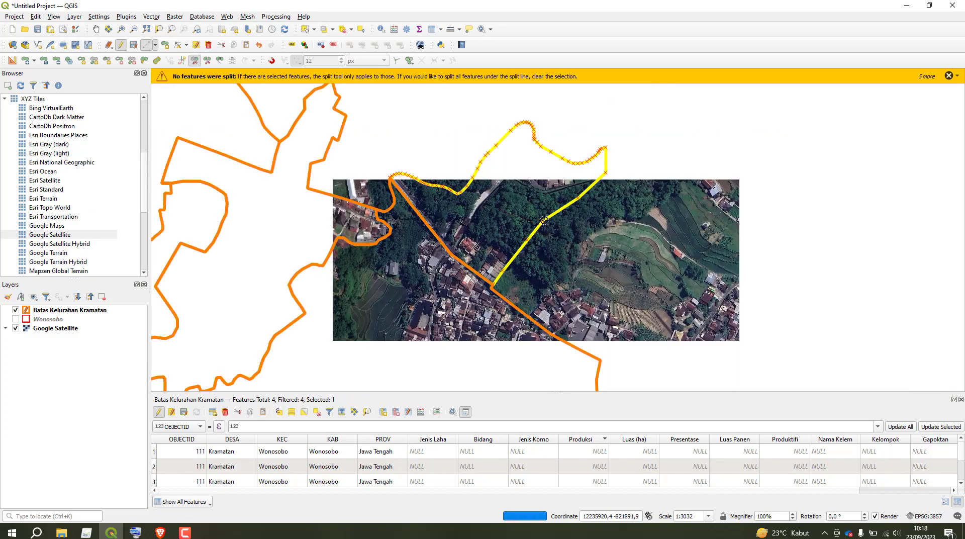
- Dismiss the failed-split warning above the map
left_click(517, 197)
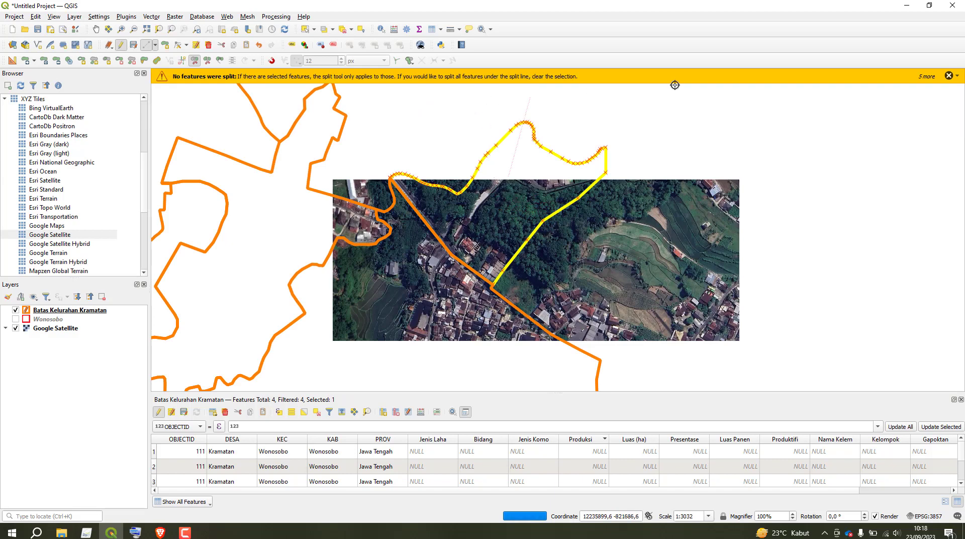
left_click(948, 75)
scroll(529, 194, "up", 1)
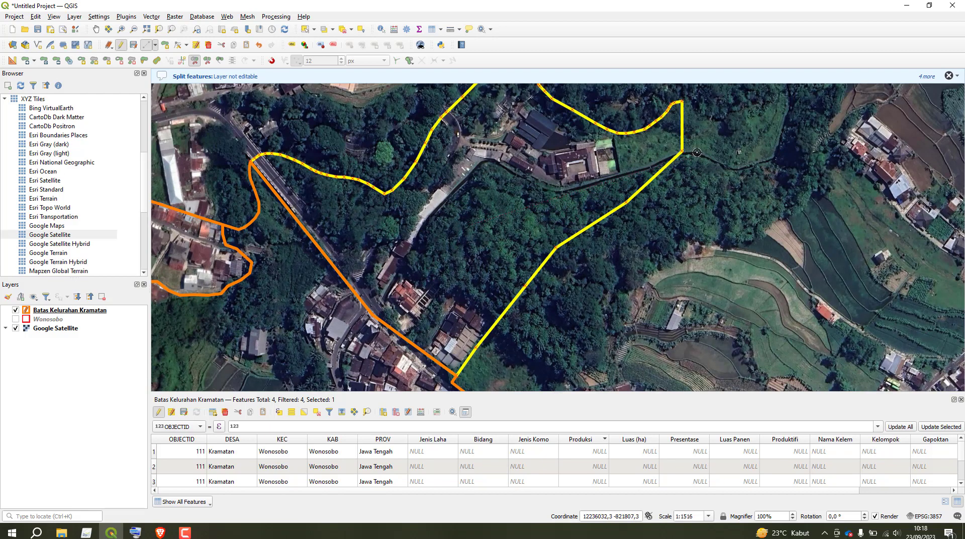
- Try to trace a split line along the road running southwest from the selected polygon's eastern boundary corner
left_click(679, 154)
right_click(585, 221)
left_click(682, 151)
left_click(587, 187)
- Delete the selected polygon with the on-screen keyboard and undo that deletion
left_click(135, 531)
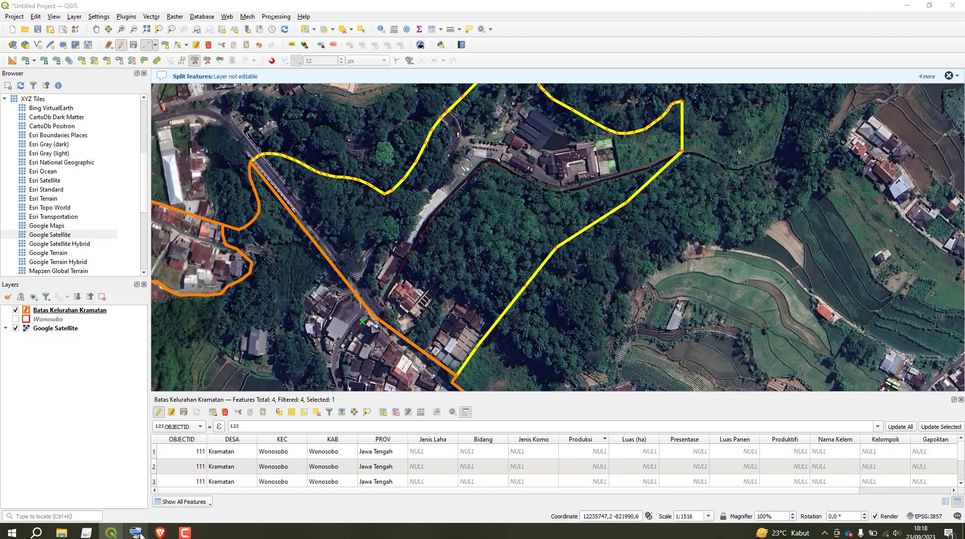
left_click(592, 465)
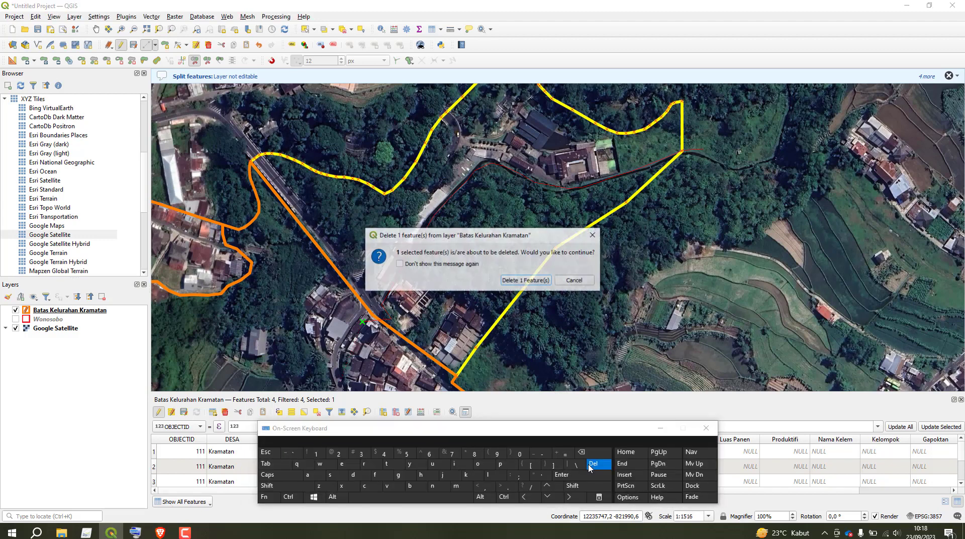
left_click(533, 280)
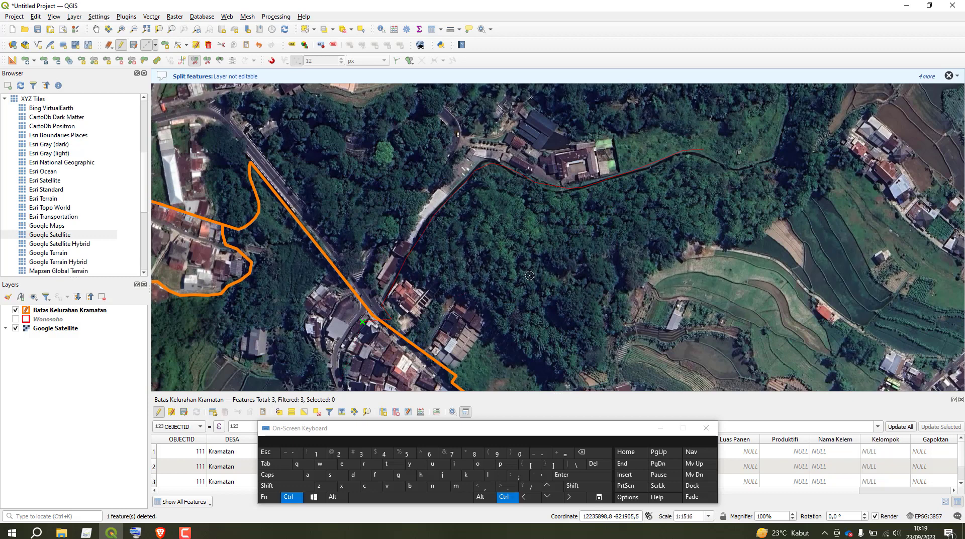
key("ctrl+z")
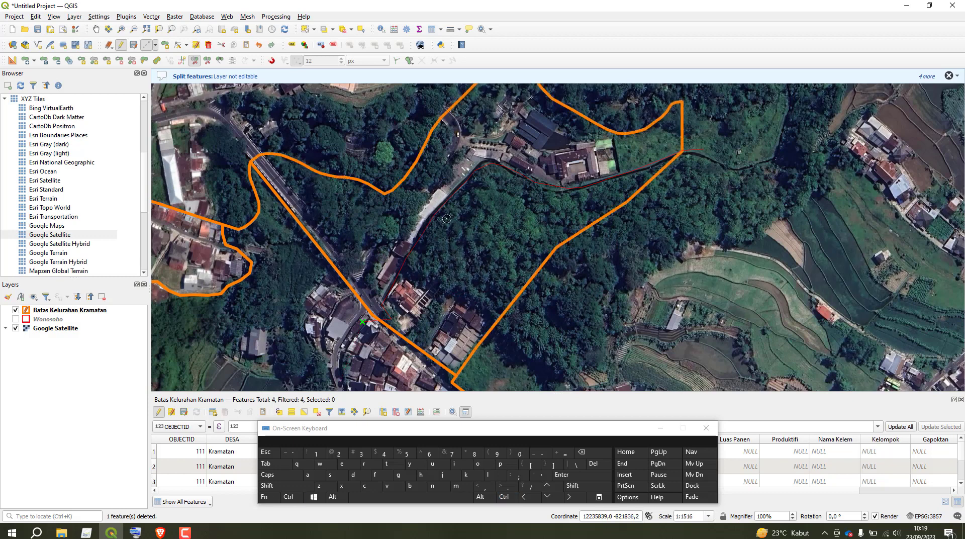
- Reselect the northeastern polygon with the tree cover and restart Split Features, discarding the leftover split line
left_click(304, 29)
left_click(493, 211)
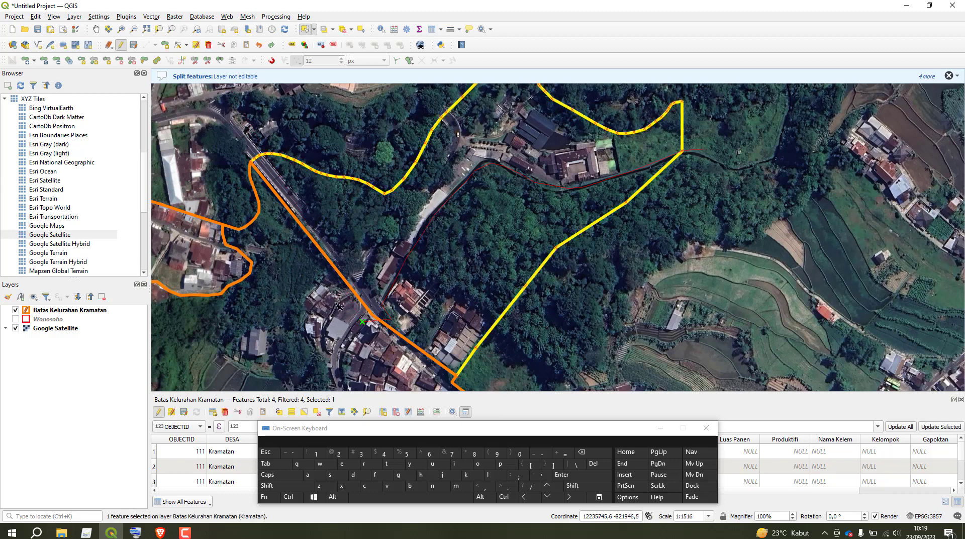
left_click(193, 61)
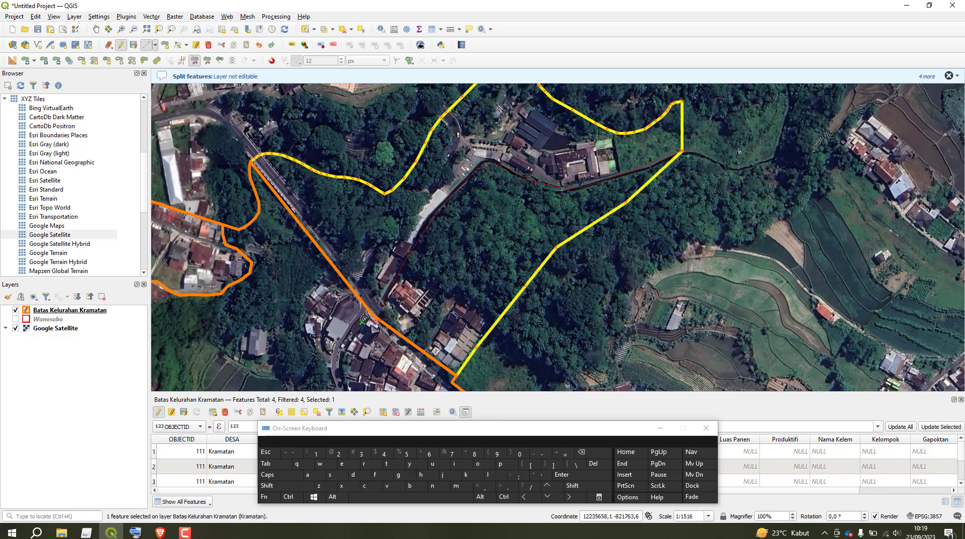
left_click(592, 467)
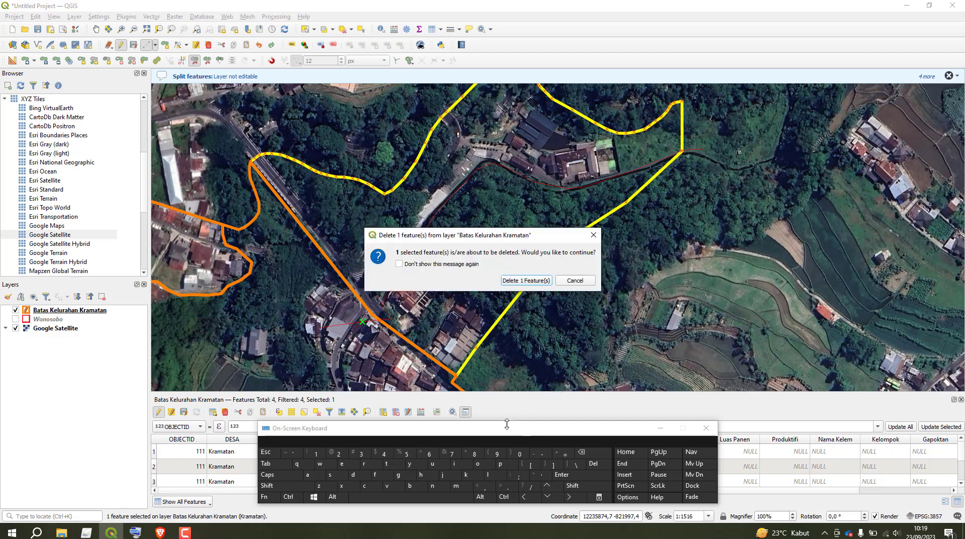
key("Escape")
key("Escape")
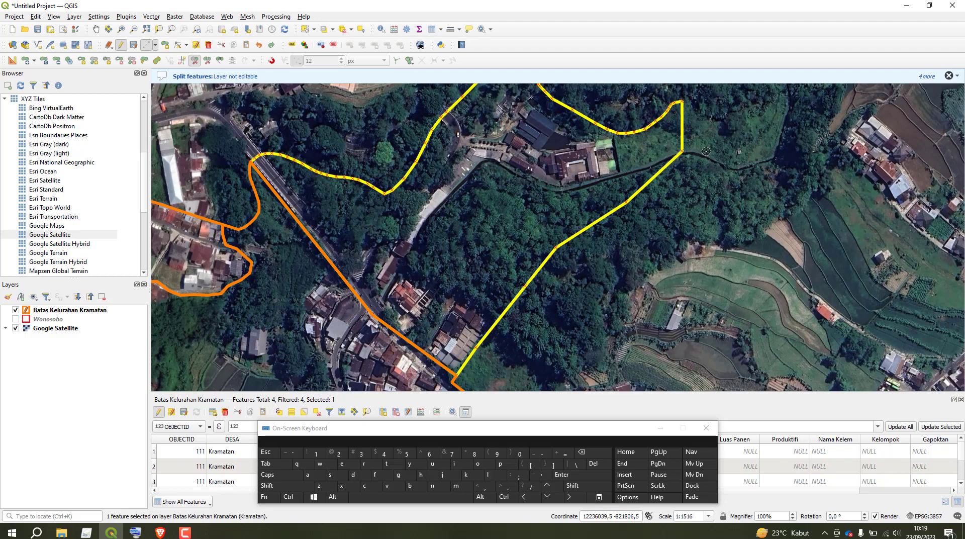
- Split the selected polygon along the road from its eastern boundary corner, past the building compound, to the main road in the southwest
left_click(684, 153)
left_click(538, 189)
left_click(517, 175)
left_click(495, 166)
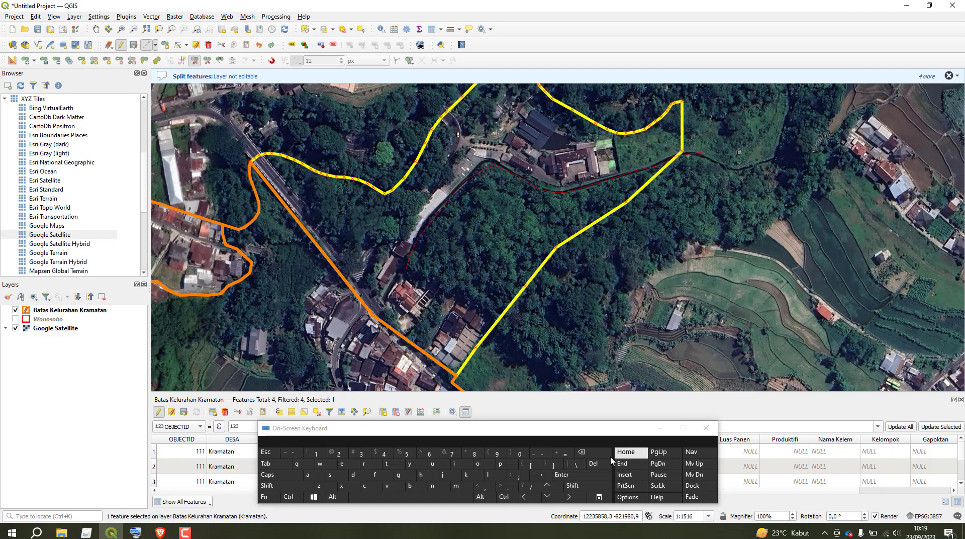
left_click(593, 463)
key("Escape")
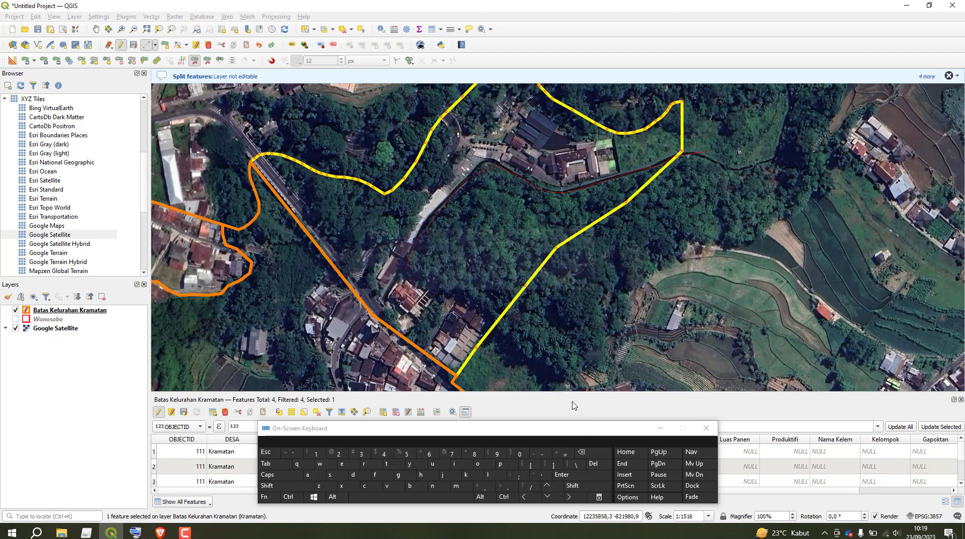
left_click(585, 453)
left_click(585, 453)
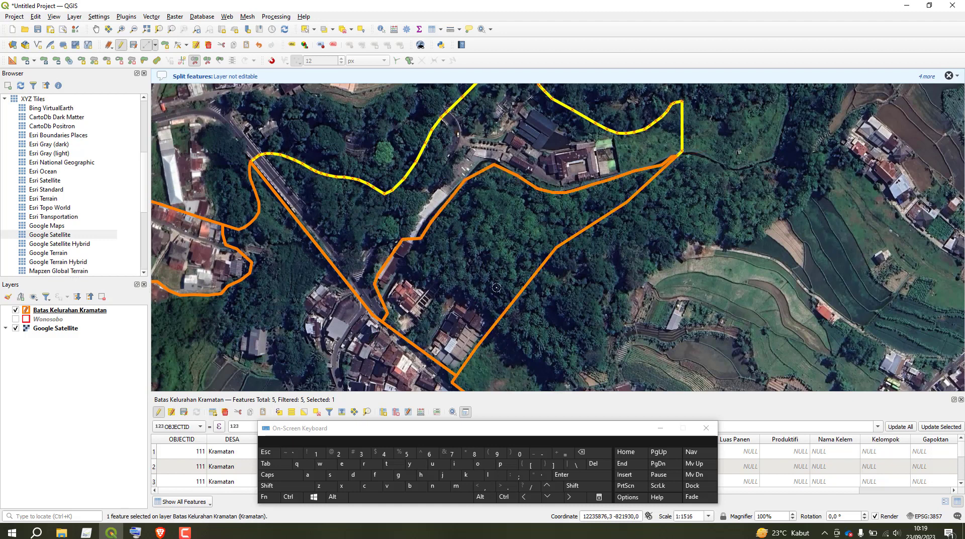
- Try to split the building compound off the polygon north of the road along the edge of the trees
left_click_drag(486, 172, 459, 250)
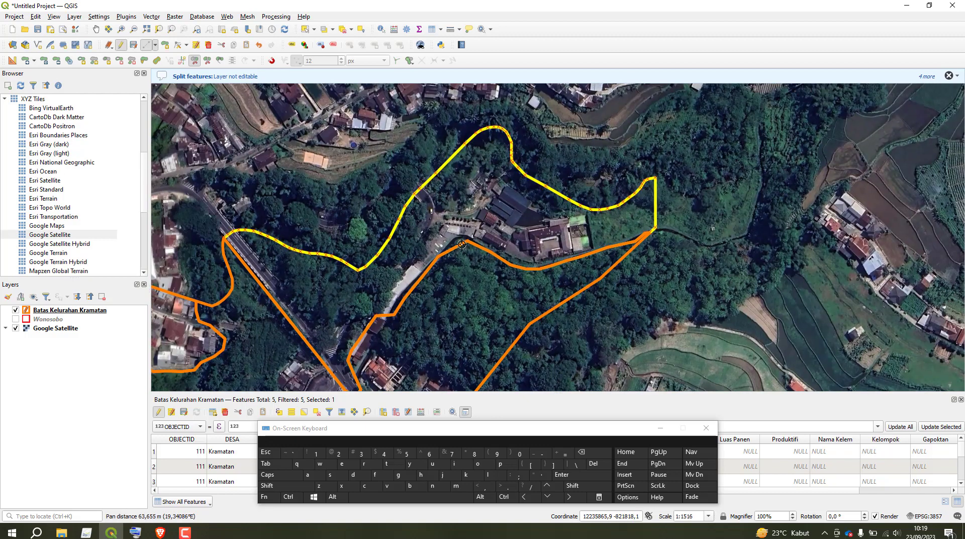
left_click(530, 152)
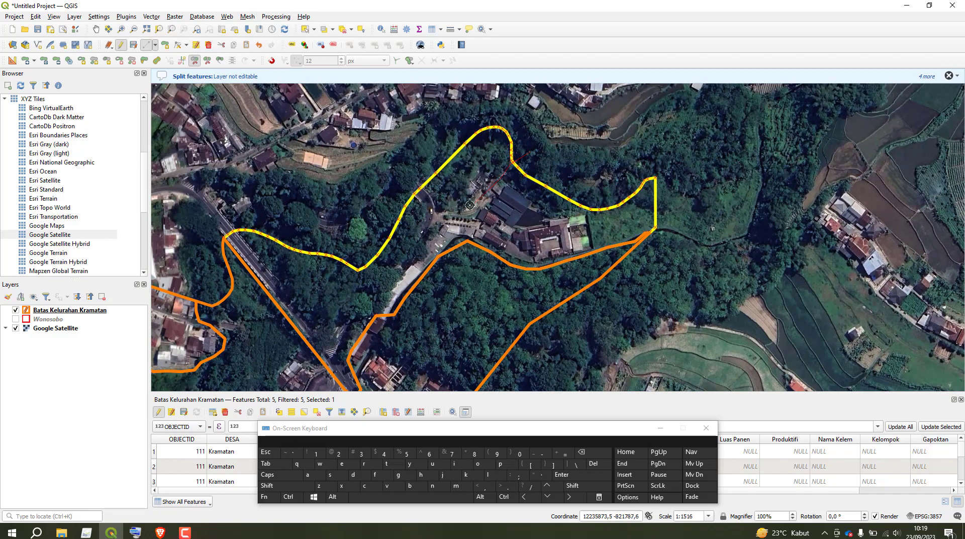
left_click(438, 212)
left_click(376, 316)
right_click(390, 344)
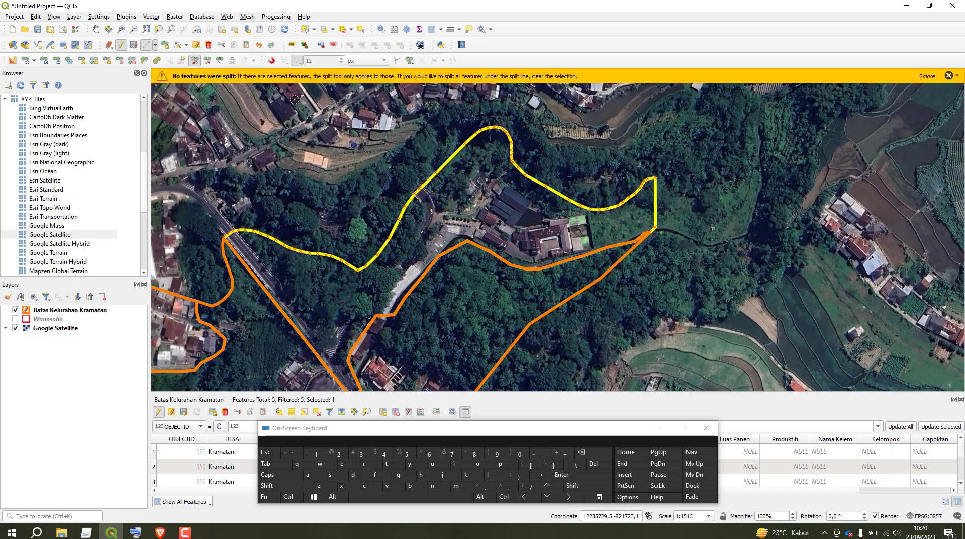
- Reselect the polygon north of the road and dismiss the failed-split warning
left_click(305, 29)
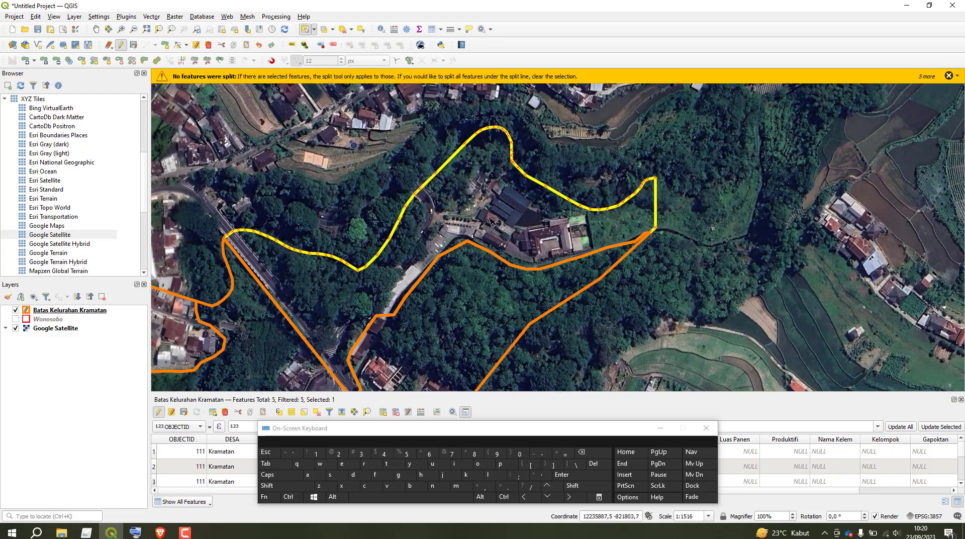
left_click(491, 221)
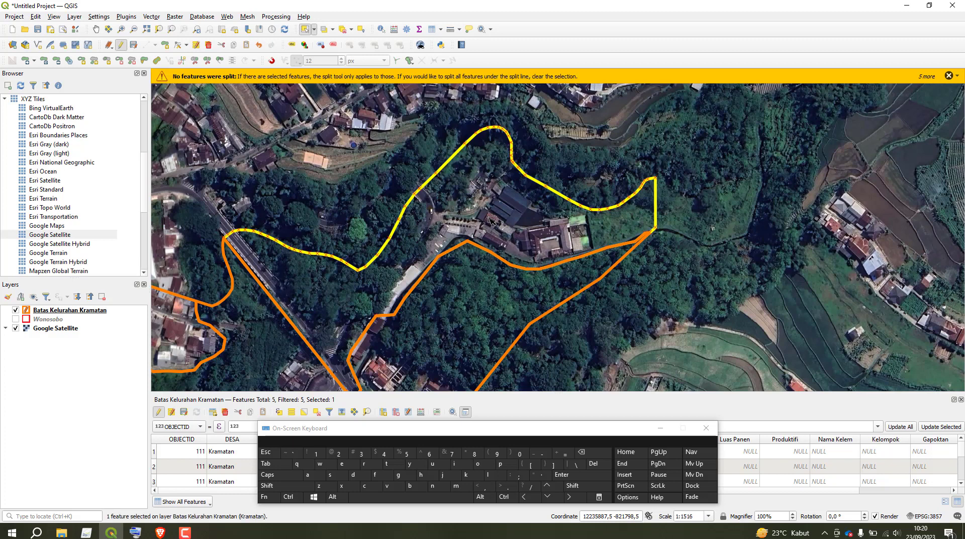
left_click(948, 77)
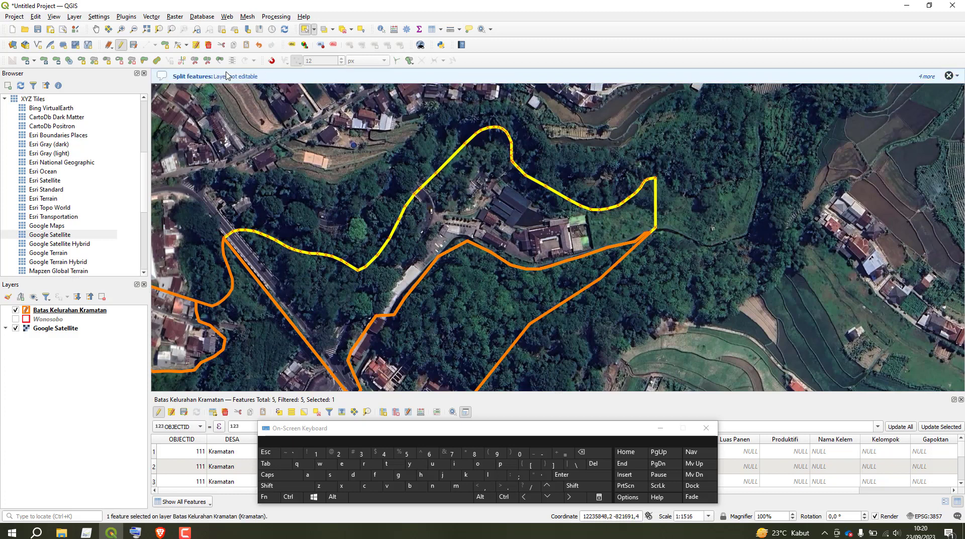
- Split the building compound and parking strip off the selected polygon by tracing their edge against the surrounding trees and grass
left_click(195, 61)
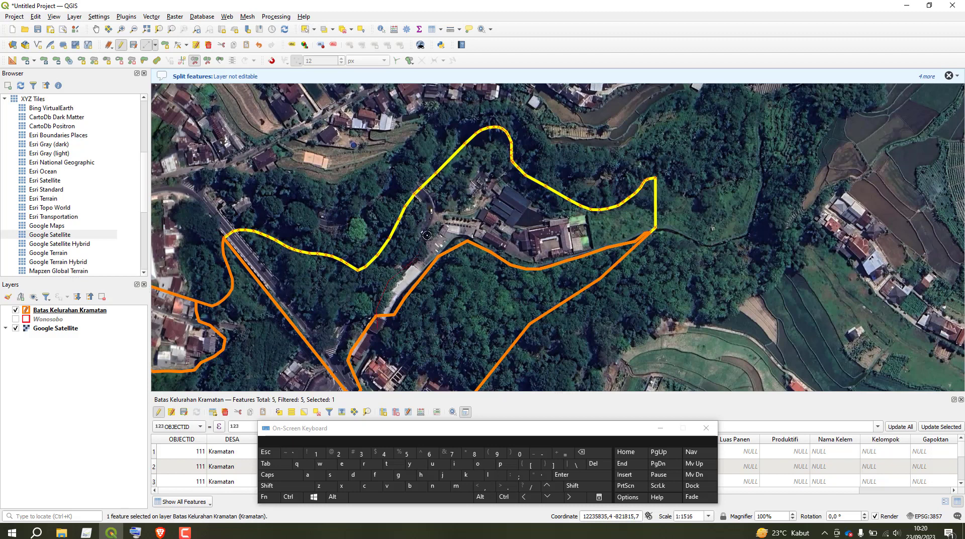
left_click(440, 214)
left_click(586, 216)
right_click(578, 273)
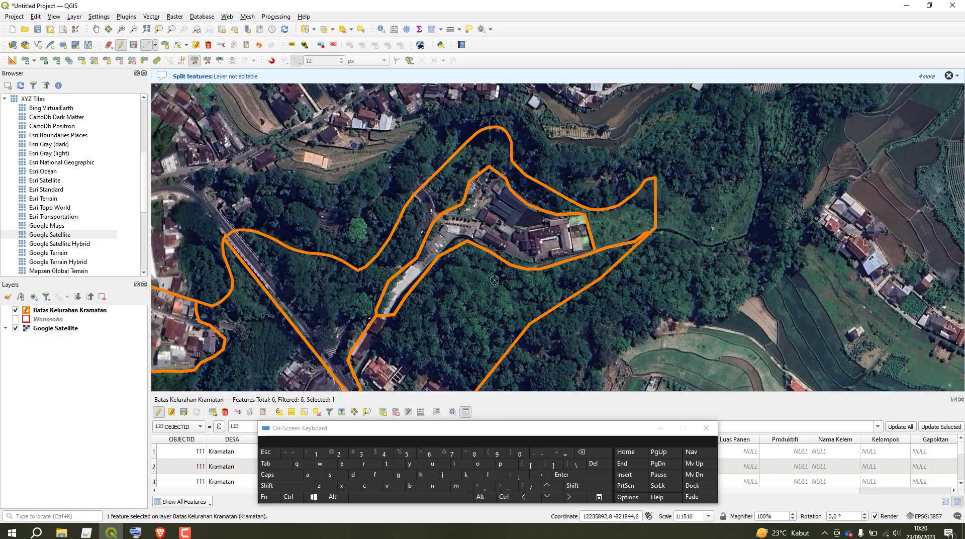
- Select the wooded polygon south of the road and split off the houses in its southwestern corner along the tree edge
left_click_drag(495, 277, 506, 173)
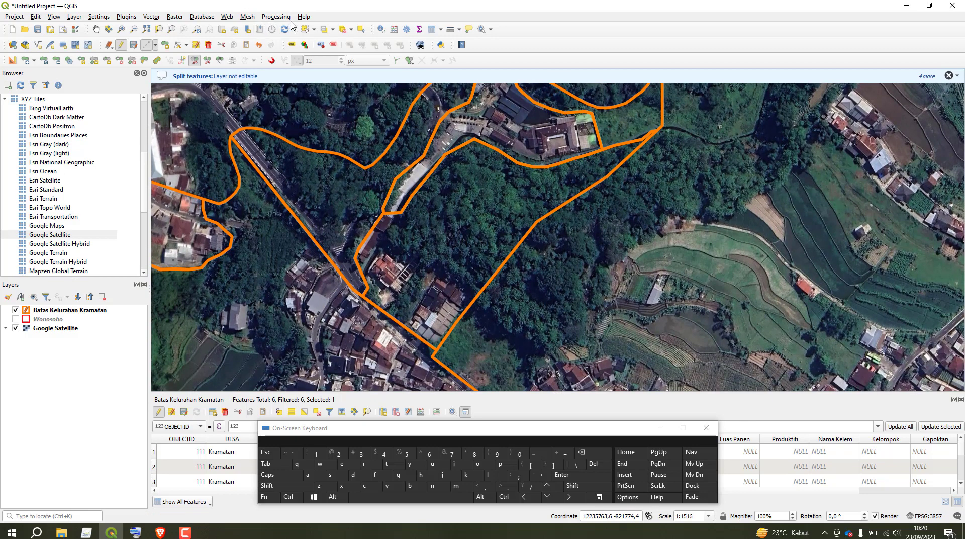
left_click(304, 29)
left_click(489, 227)
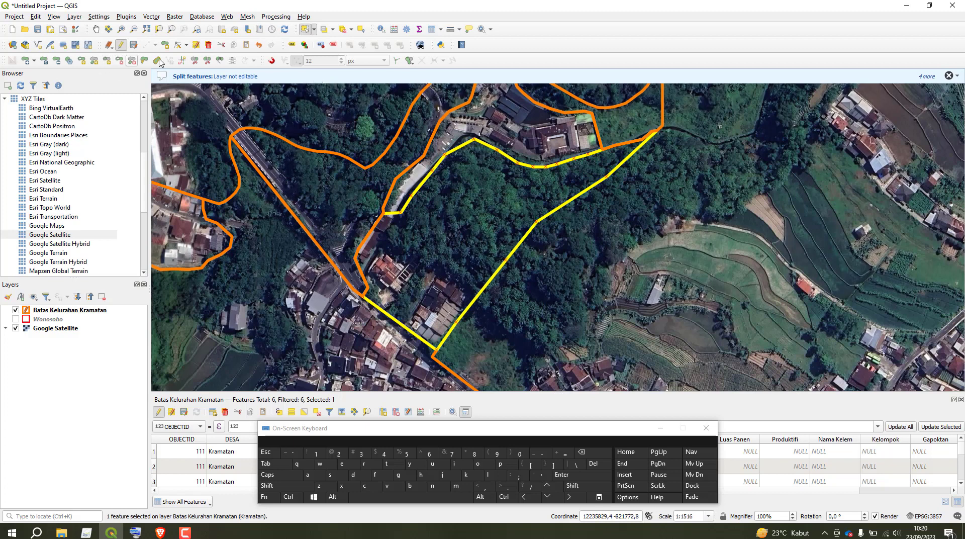
left_click(194, 60)
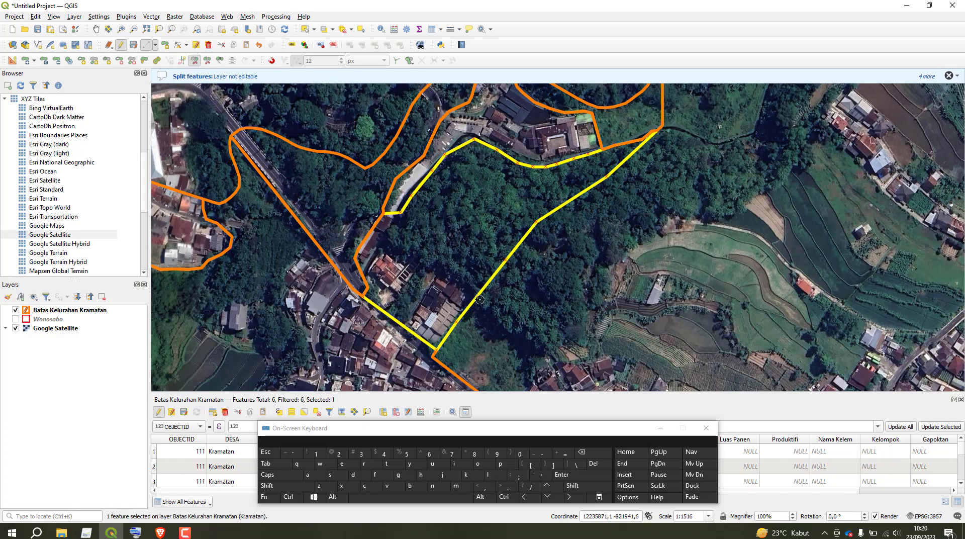
left_click(467, 288)
right_click(397, 192)
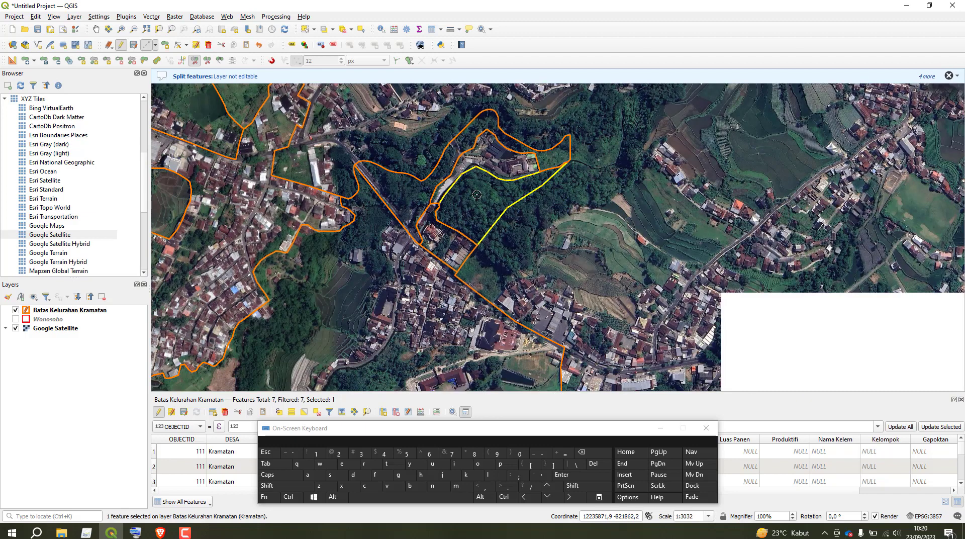
- Select the large Kramatan polygon southwest of the main road
scroll(477, 193, "down", 1)
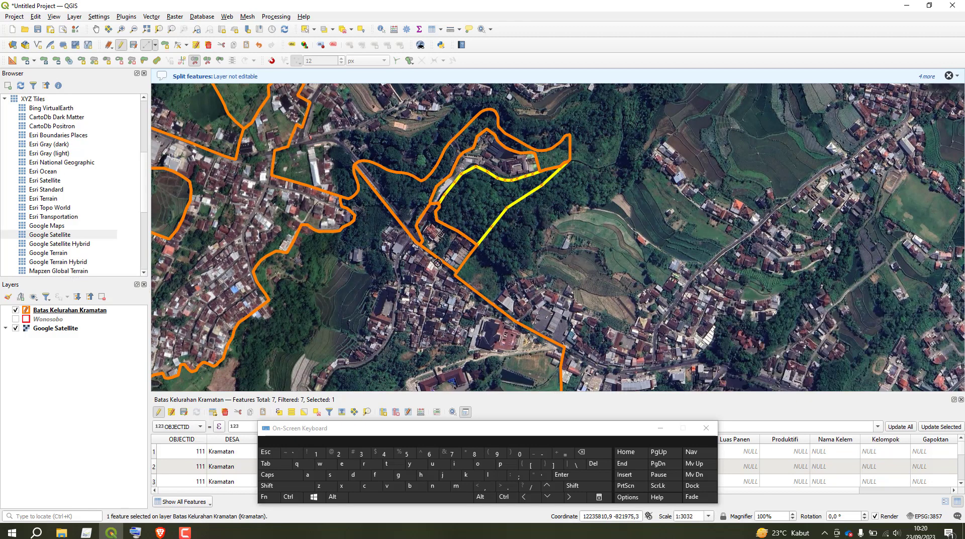
left_click(304, 28)
left_click(425, 267)
left_click_drag(423, 262, 421, 144)
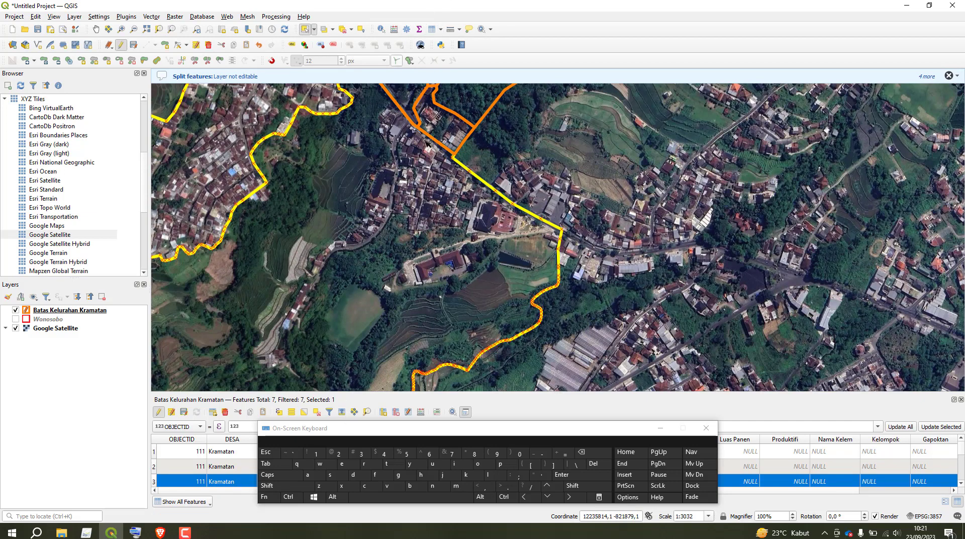
scroll(463, 211, "up", 1)
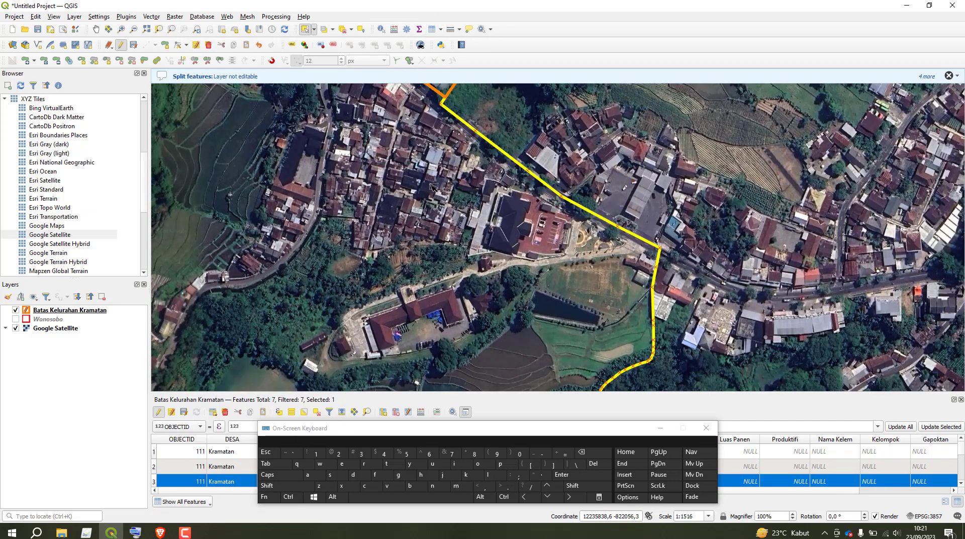
scroll(410, 191, "down", 1)
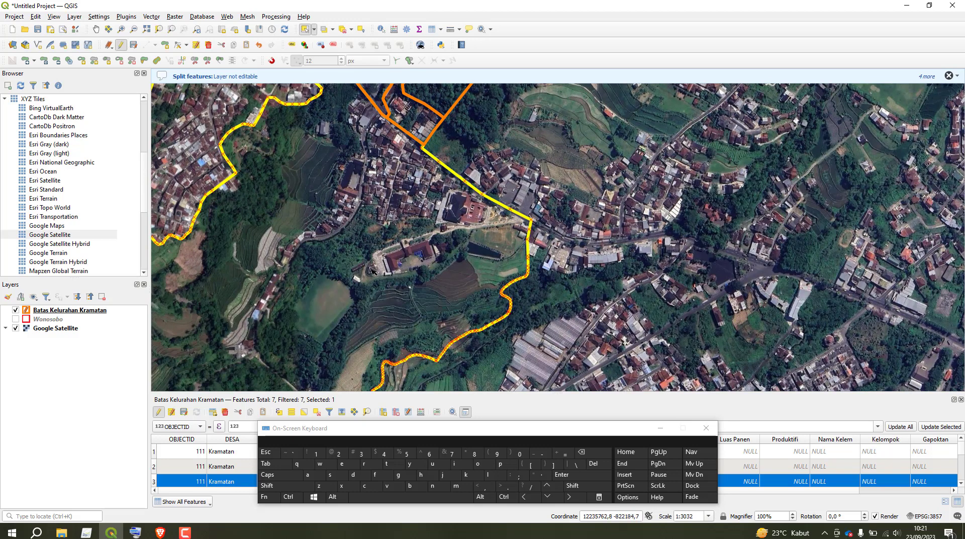
- Start a split line at the eastern boundary corner, tracing the road above the pond and the southern edge of the walled building compound
left_click(195, 60)
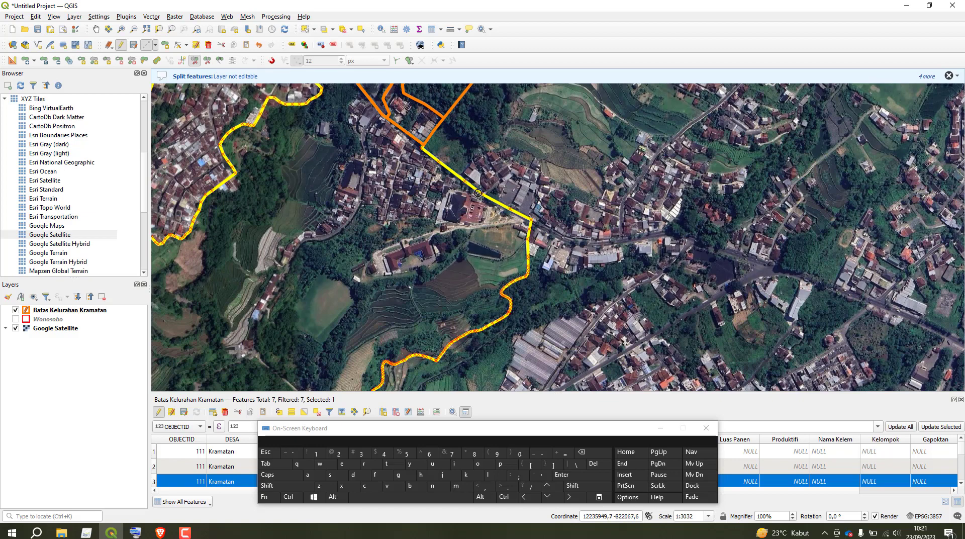
scroll(460, 184, "up", 1)
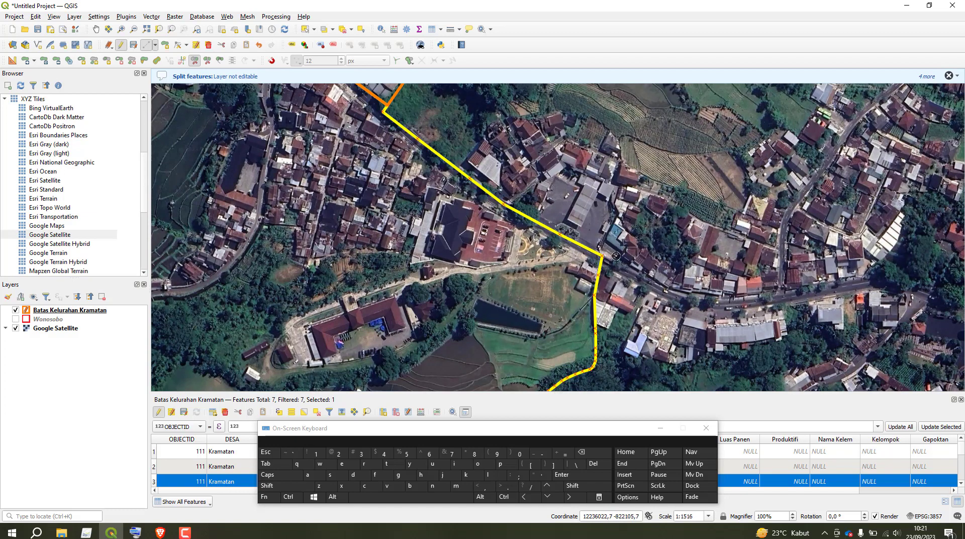
left_click(610, 303)
left_click(481, 274)
left_click(411, 286)
left_click(415, 303)
left_click(437, 313)
left_click(372, 358)
- Extend the split line around the walled compound and wooded plot, then up the settlement's western road, and finish the split at the main road
left_click_drag(301, 355, 344, 312)
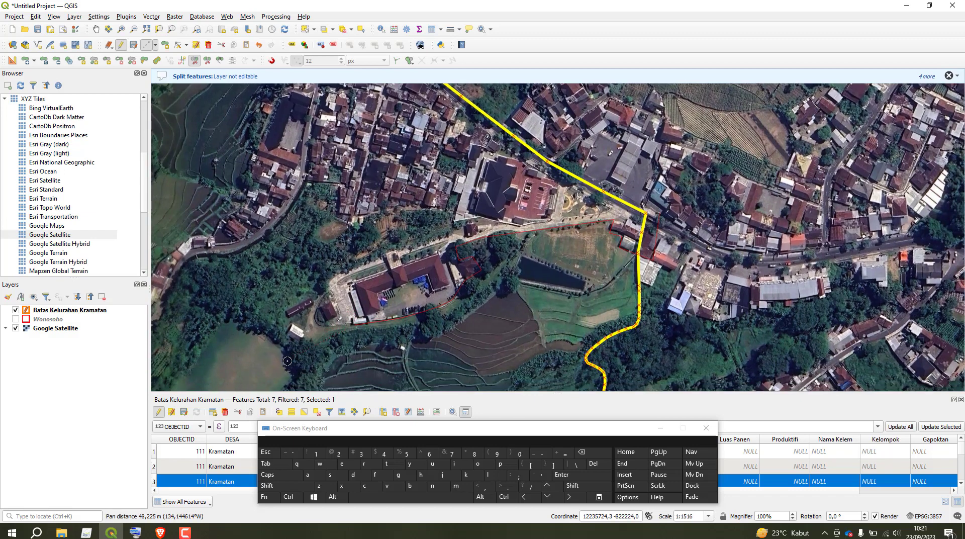
left_click(323, 324)
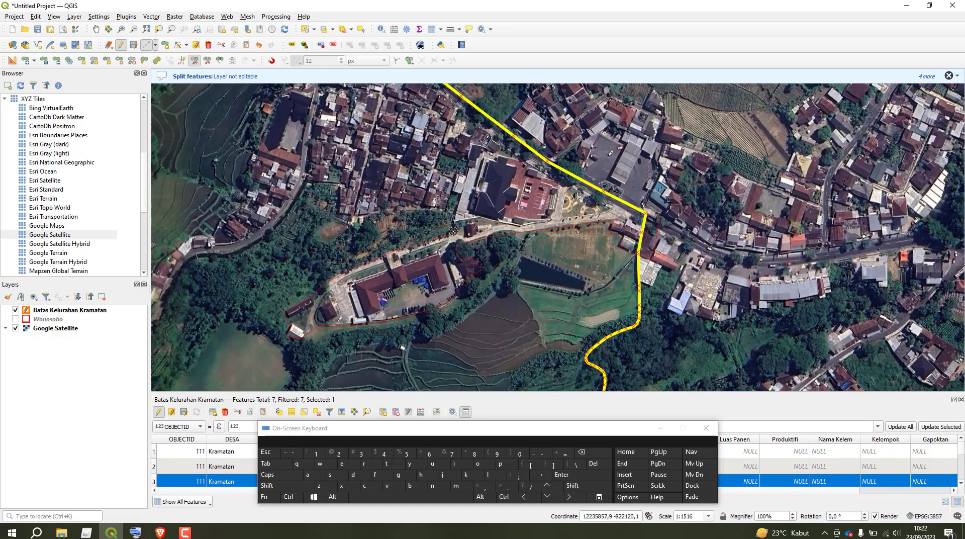
left_click(449, 210)
left_click(378, 211)
left_click_drag(269, 195, 346, 224)
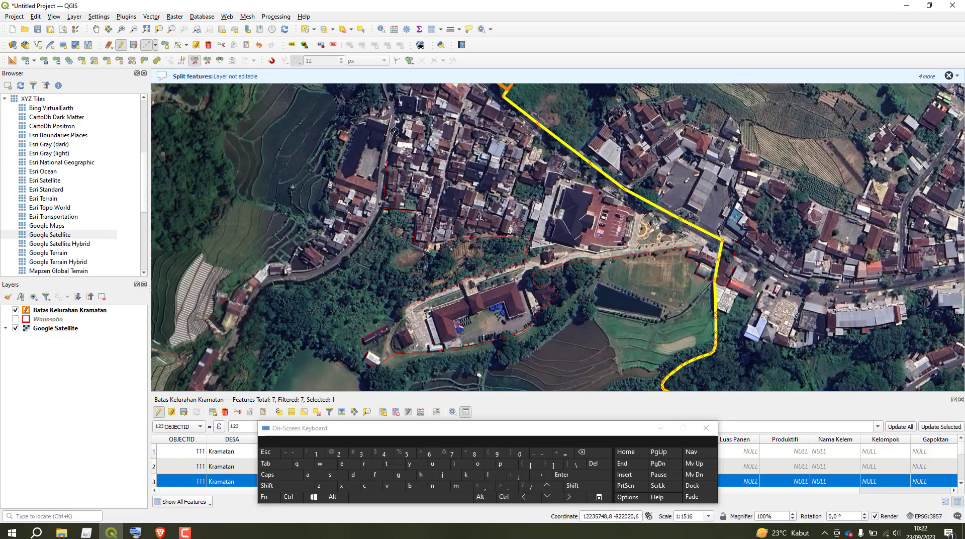
left_click_drag(413, 111, 426, 246)
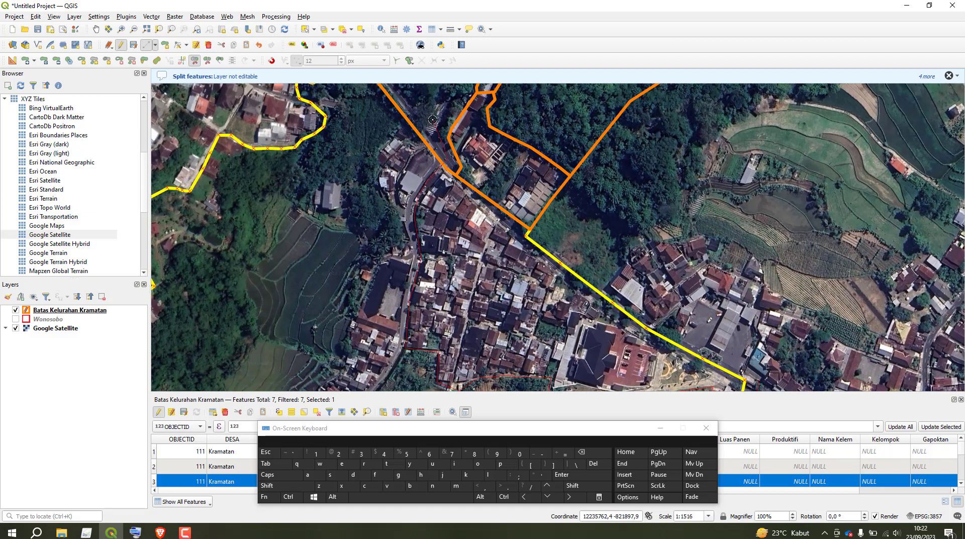
mouse_move(422, 167)
left_mouse_down()
mouse_move(415, 84)
mouse_move(513, 255)
mouse_move(484, 243)
mouse_move(426, 160)
left_mouse_up()
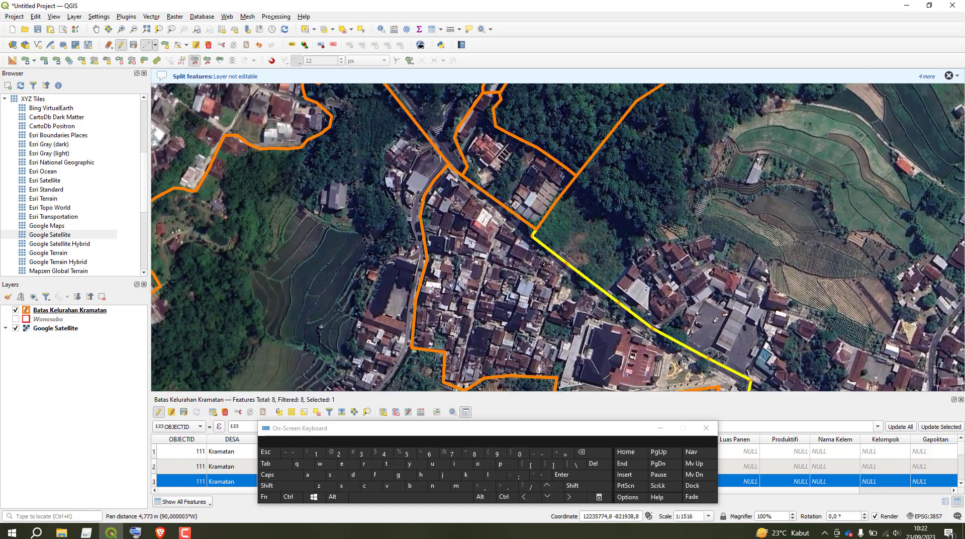
- Close the on-screen keyboard and split the large red-roofed building complex off the dense housing along the edge between them
left_click(707, 428)
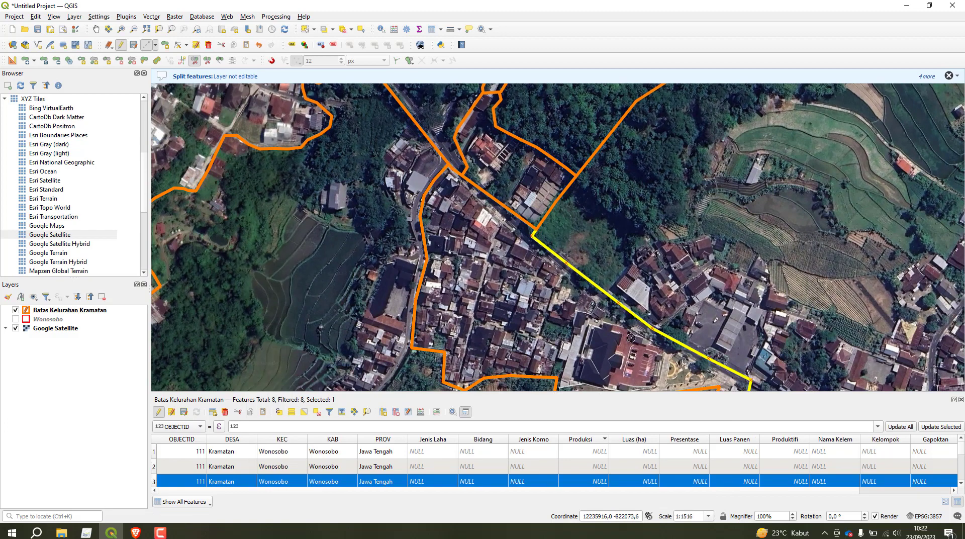
left_click_drag(548, 270, 445, 161)
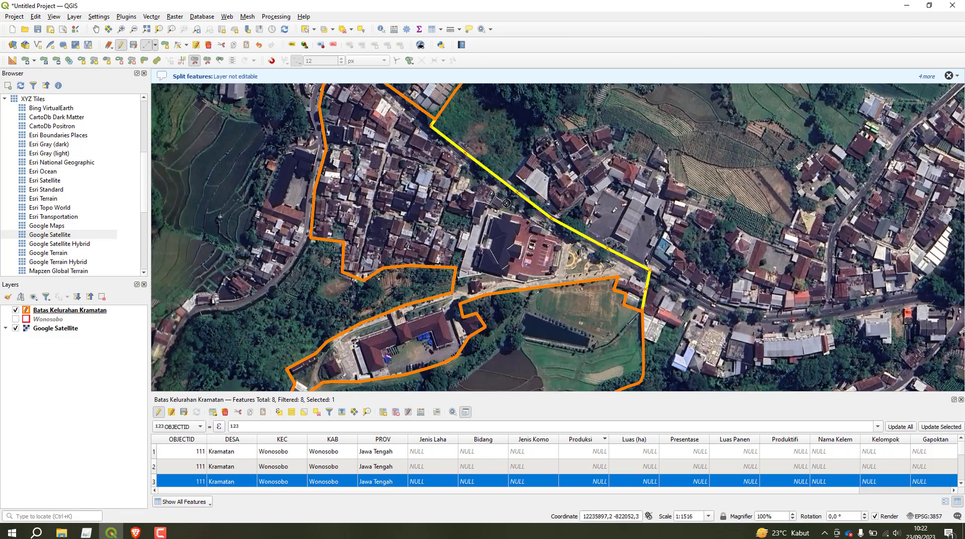
left_click(483, 216)
left_click(483, 223)
left_click(473, 223)
- Select the remaining large Kramatan polygon that contains the woods and fields southwest of the settlement
scroll(436, 204, "down", 1)
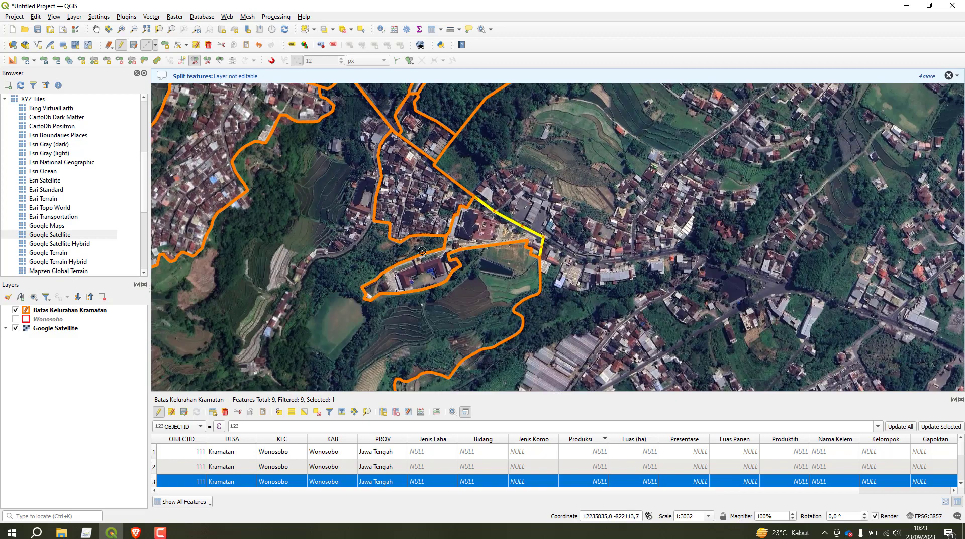
left_click_drag(422, 250, 493, 198)
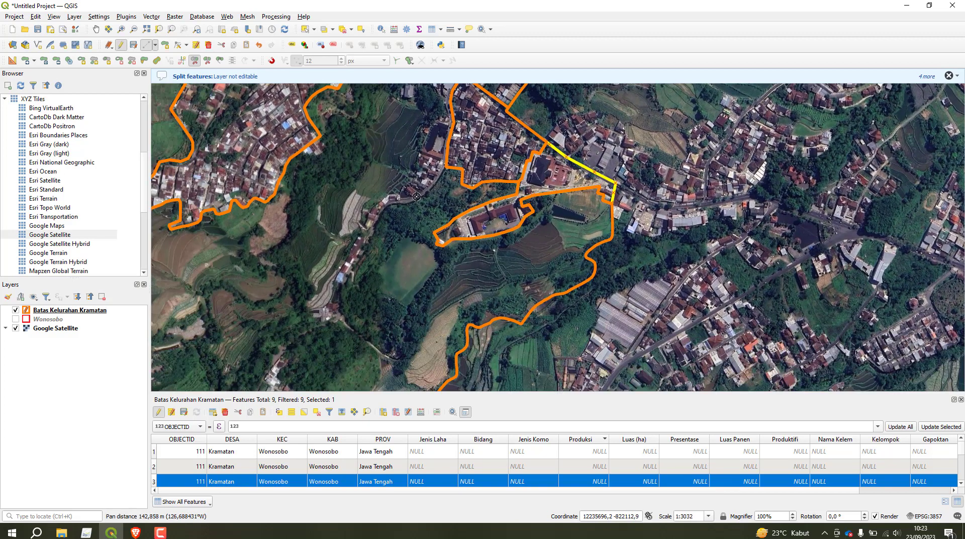
scroll(387, 216, "up", 1)
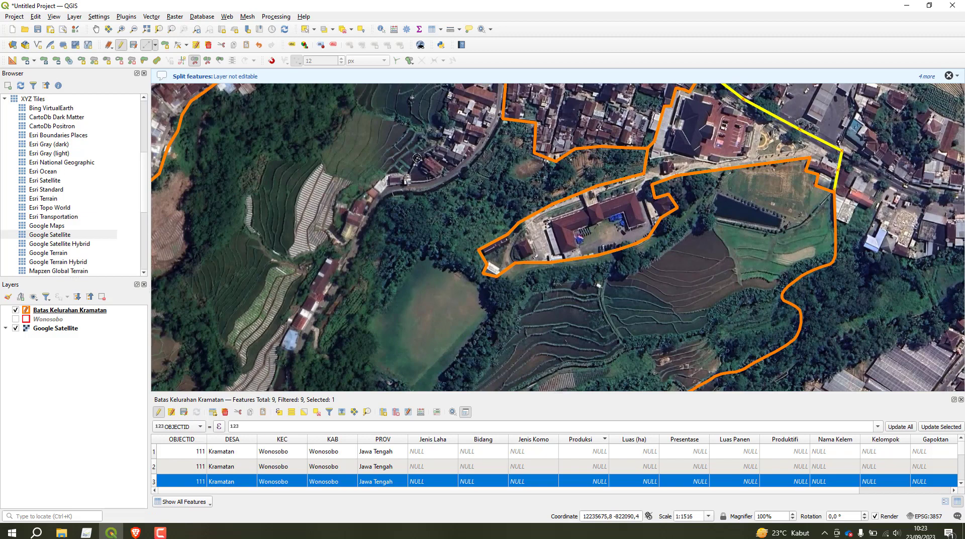
left_click_drag(417, 158, 493, 106)
scroll(517, 143, "down", 1)
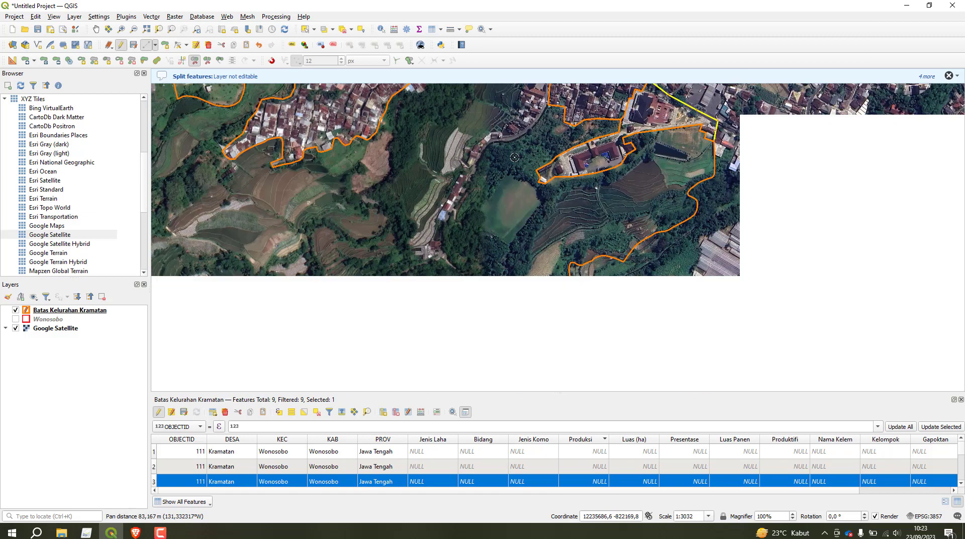
left_click_drag(467, 140, 436, 161)
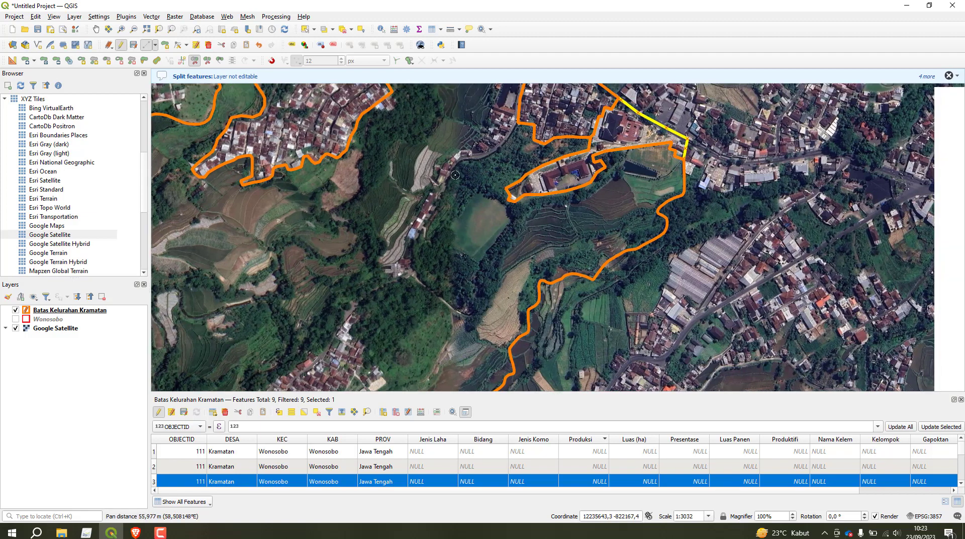
scroll(438, 161, "up", 1)
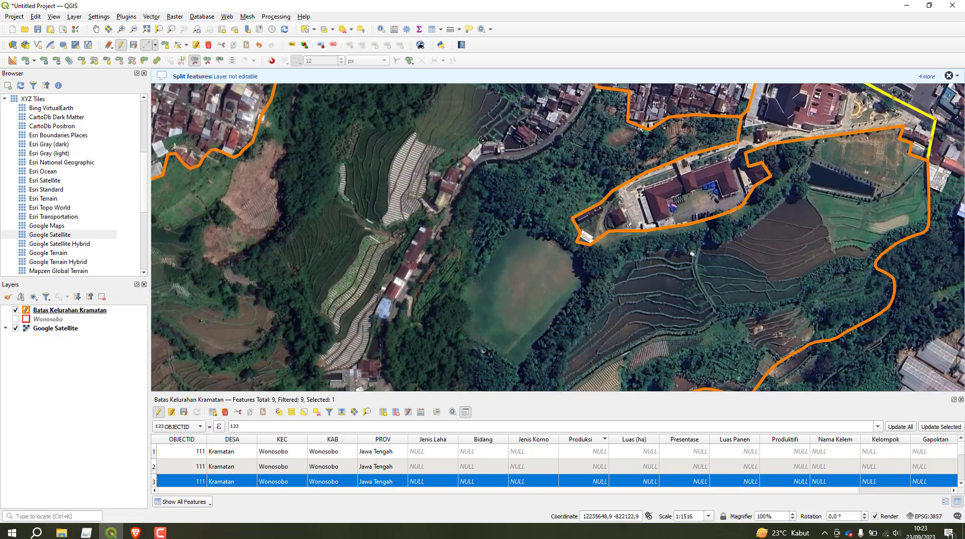
left_click_drag(481, 176, 502, 122)
left_click_drag(515, 97, 422, 195)
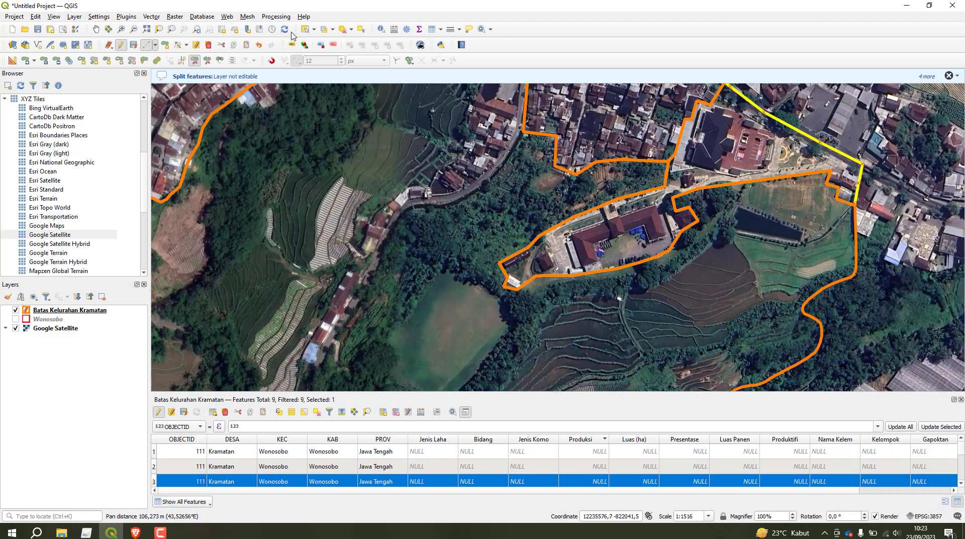
left_click(305, 28)
left_click(504, 133)
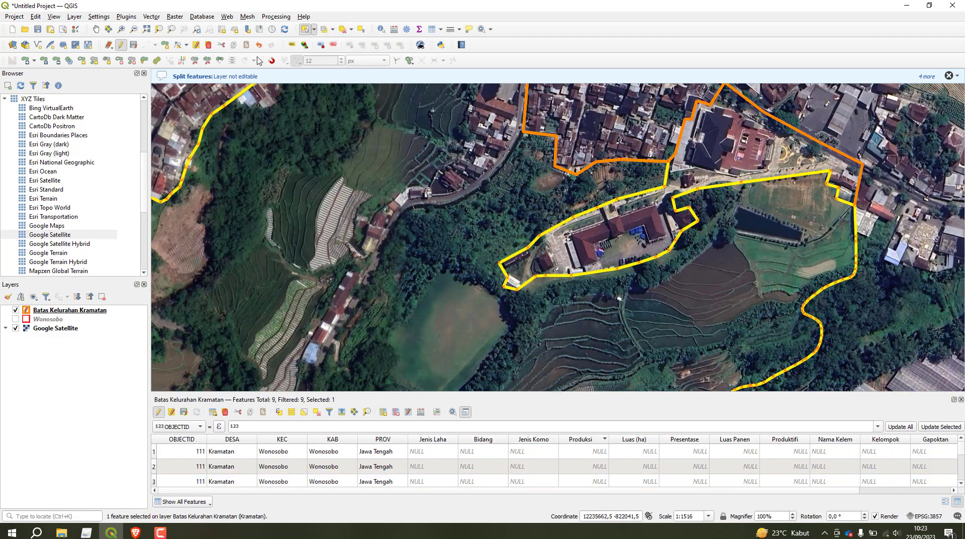
- Start a split line at the settlement's southwestern corner, tracing the road past the row of houses and the path southeast toward the striped field
left_click(194, 61)
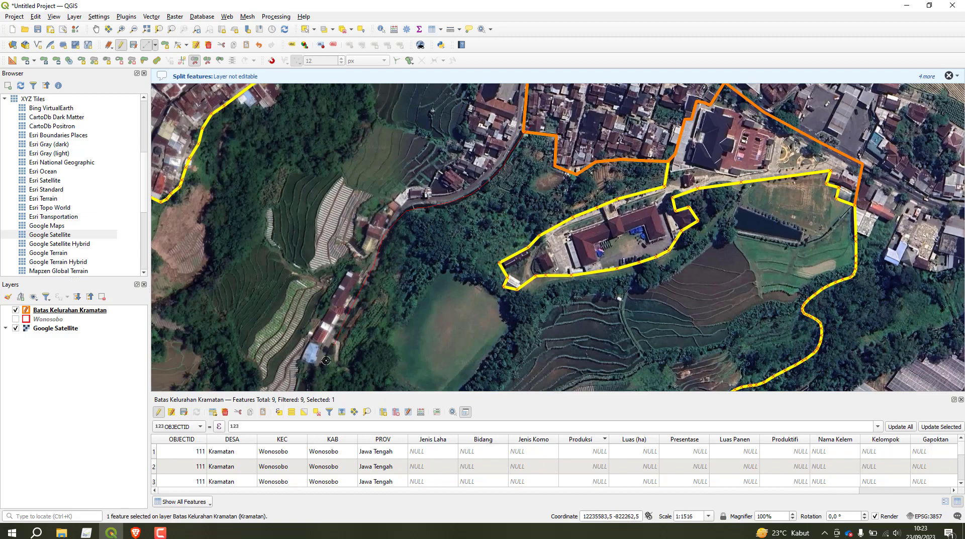
left_click_drag(397, 323, 437, 130)
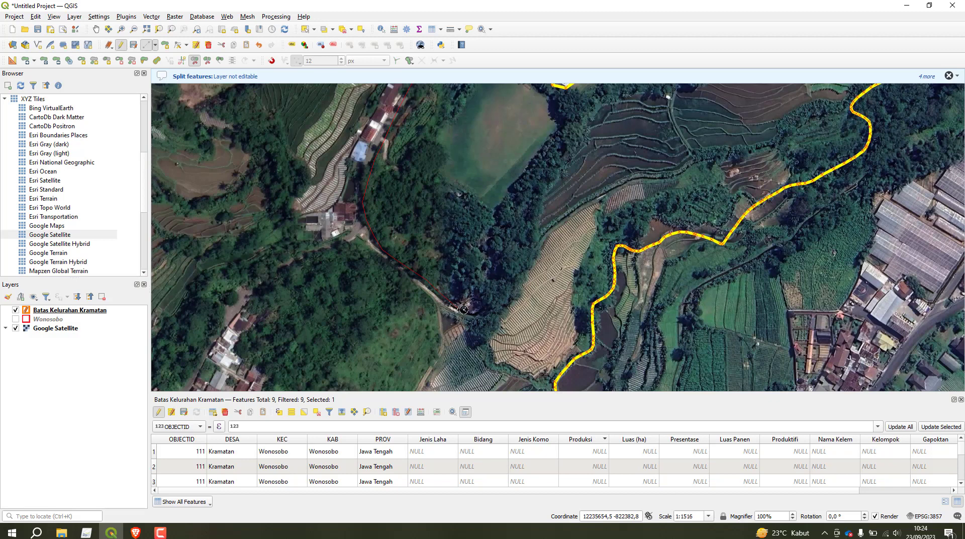
left_click(463, 309)
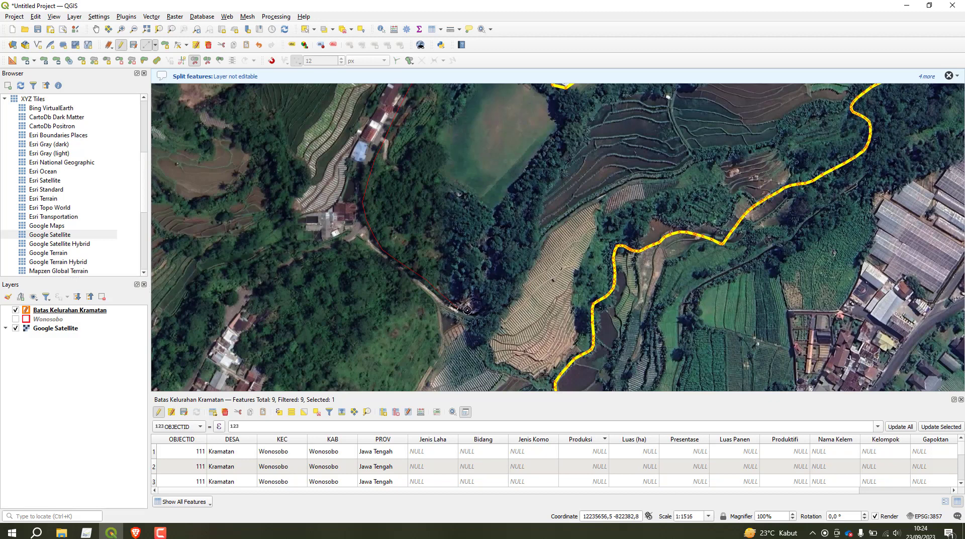
- Continue the split line around the striped field's southwestern and southern edge and finish it beyond the eastern boundary
left_click(475, 310)
left_click(484, 317)
left_click(486, 330)
left_click(490, 345)
left_click(495, 359)
left_click(501, 364)
left_click(515, 369)
left_click(525, 374)
left_click(538, 380)
left_click(550, 383)
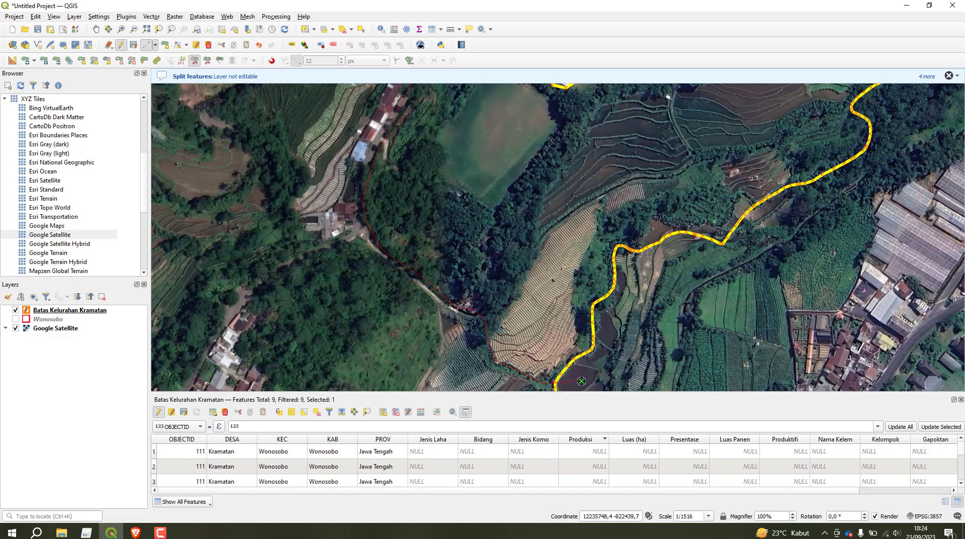
right_click(581, 381)
- Select the remaining large western Kramatan polygon bordering the newly split woods and fields
scroll(499, 361, "down", 1)
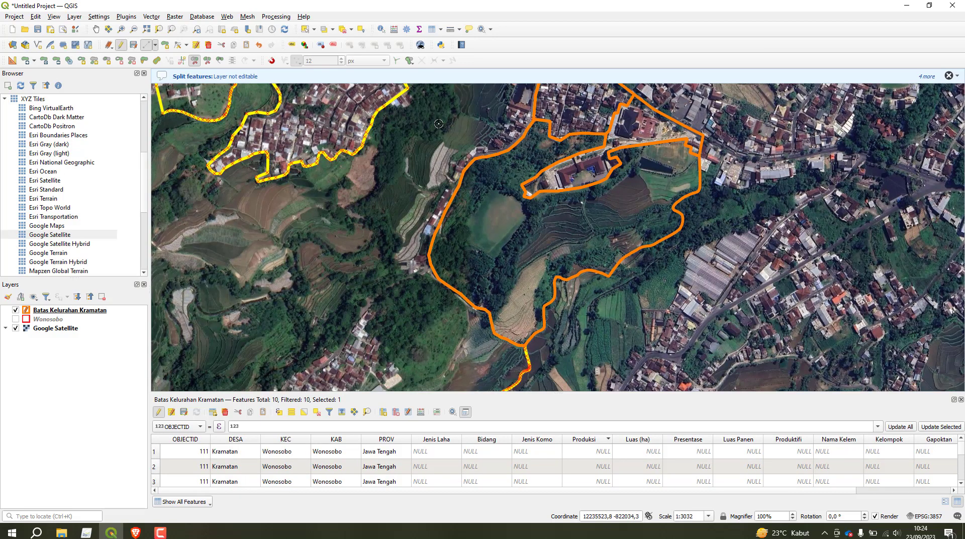
left_click_drag(421, 137, 488, 195)
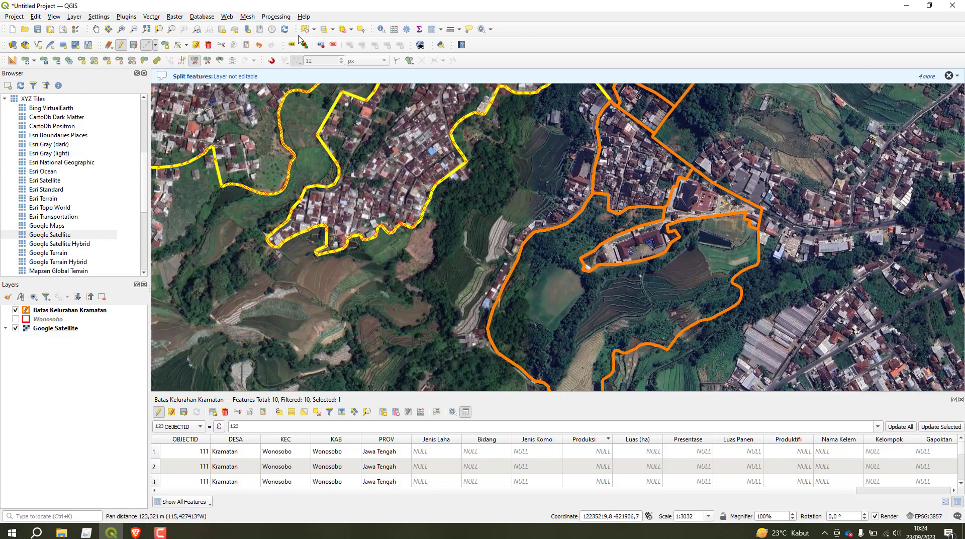
left_click(305, 30)
left_click(425, 289)
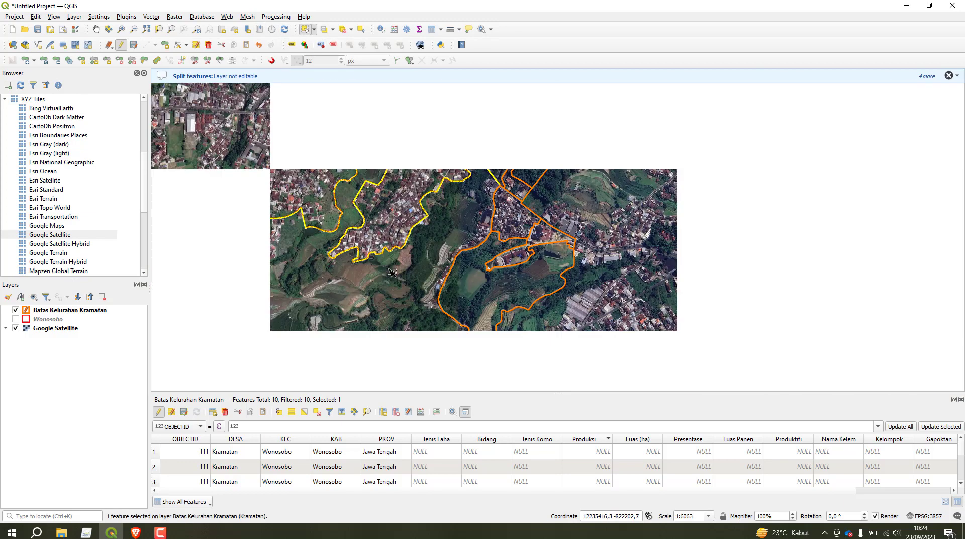
scroll(392, 274, "down", 1)
left_click_drag(353, 284, 428, 191)
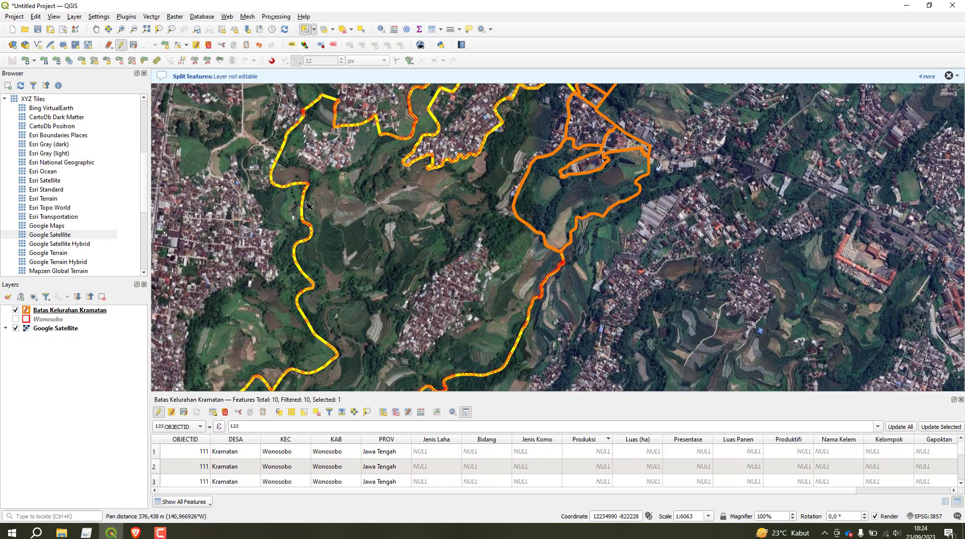
left_click(372, 289)
- Examine the split polygons and the undivided terraces, woods and houses west of the new field area
scroll(362, 286, "down", 1)
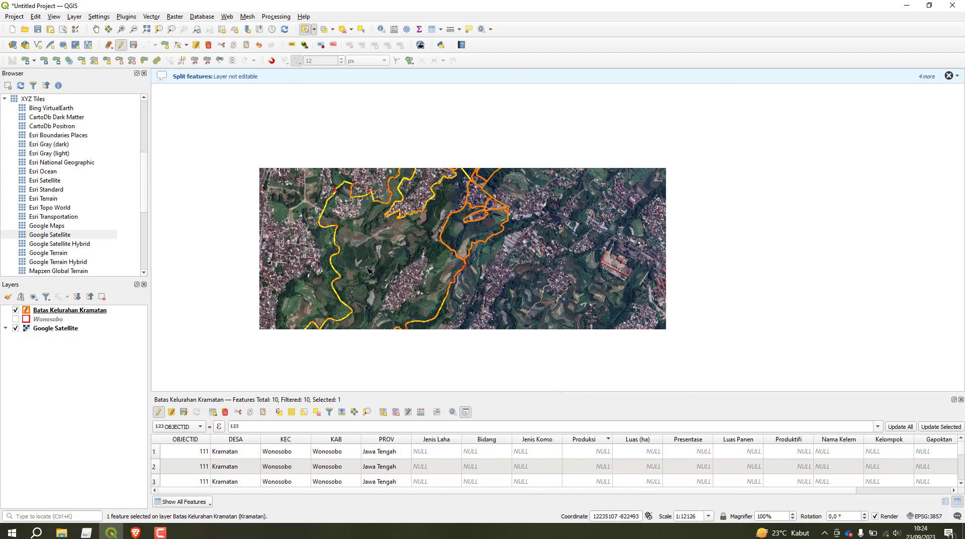
scroll(395, 271, "up", 1)
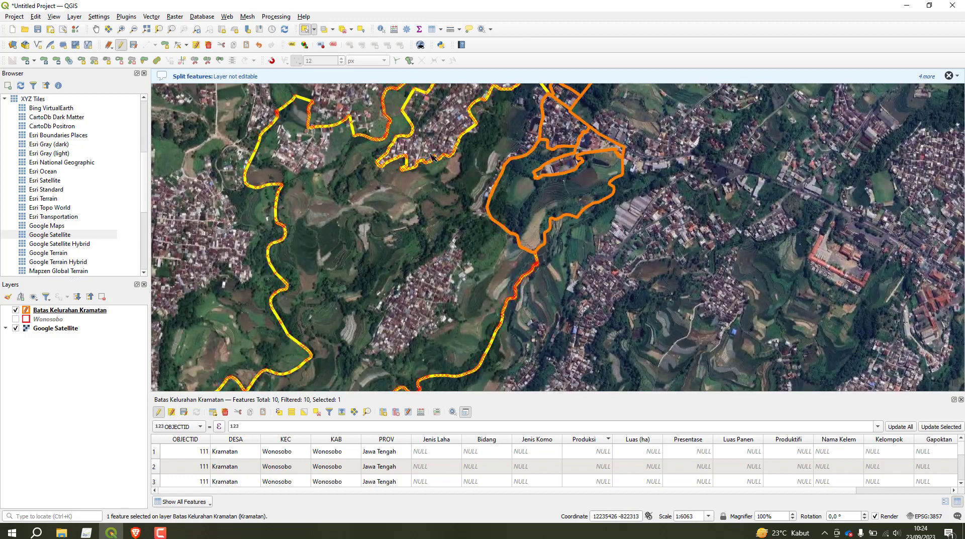
left_click_drag(483, 152, 413, 305)
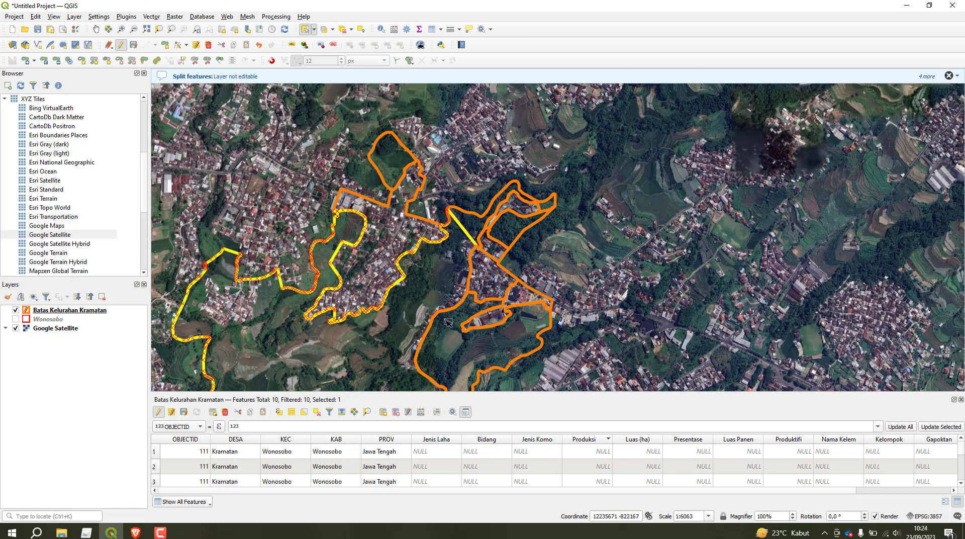
left_click_drag(432, 342, 455, 287)
scroll(445, 290, "up", 1)
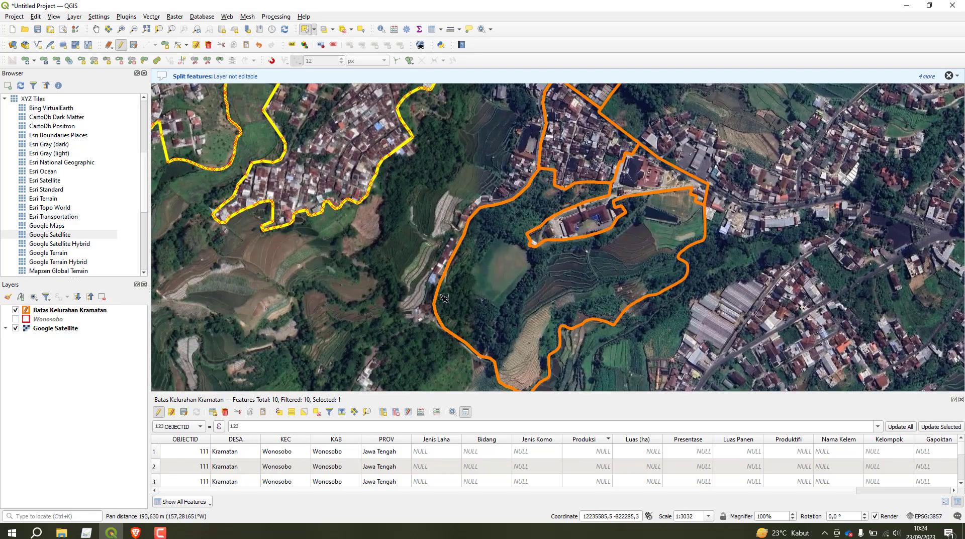
scroll(444, 290, "up", 1)
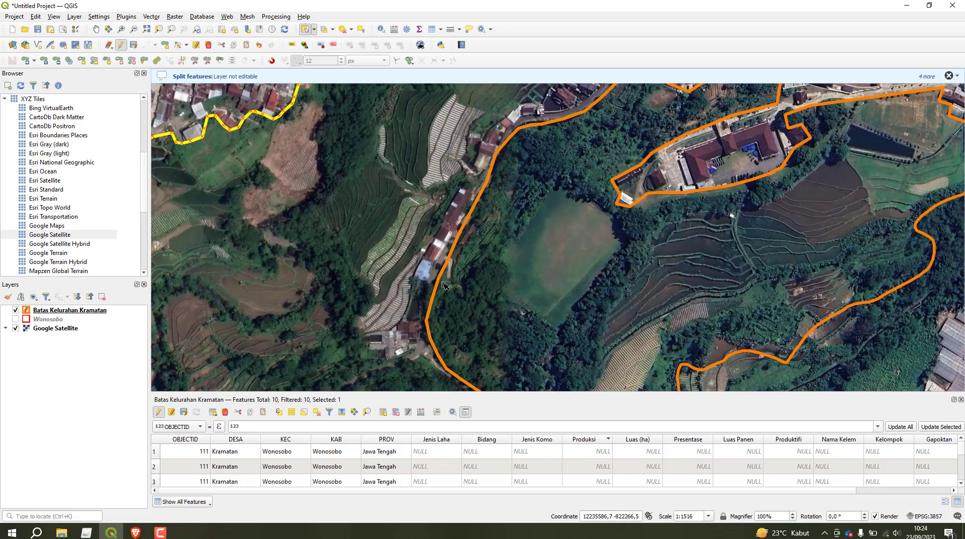
scroll(444, 286, "down", 1)
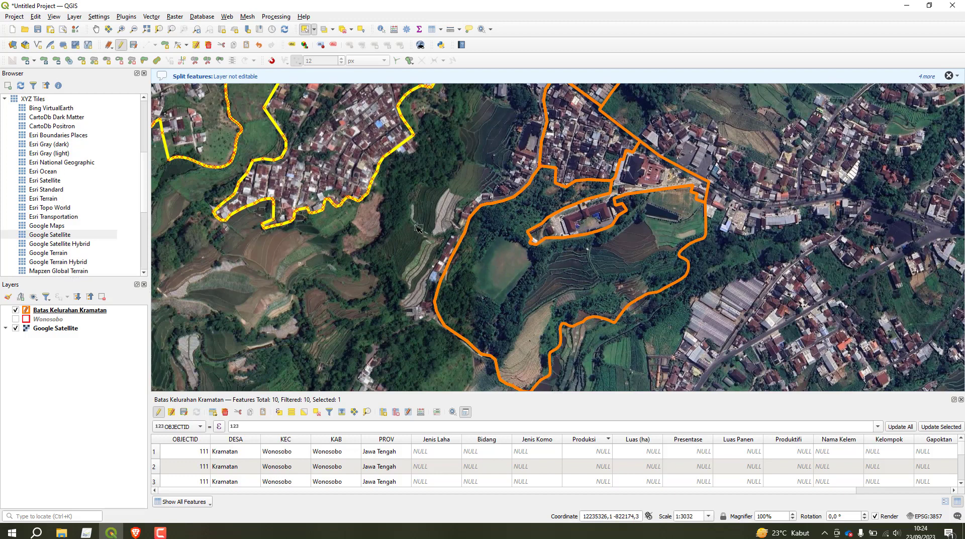
left_click_drag(530, 161, 454, 200)
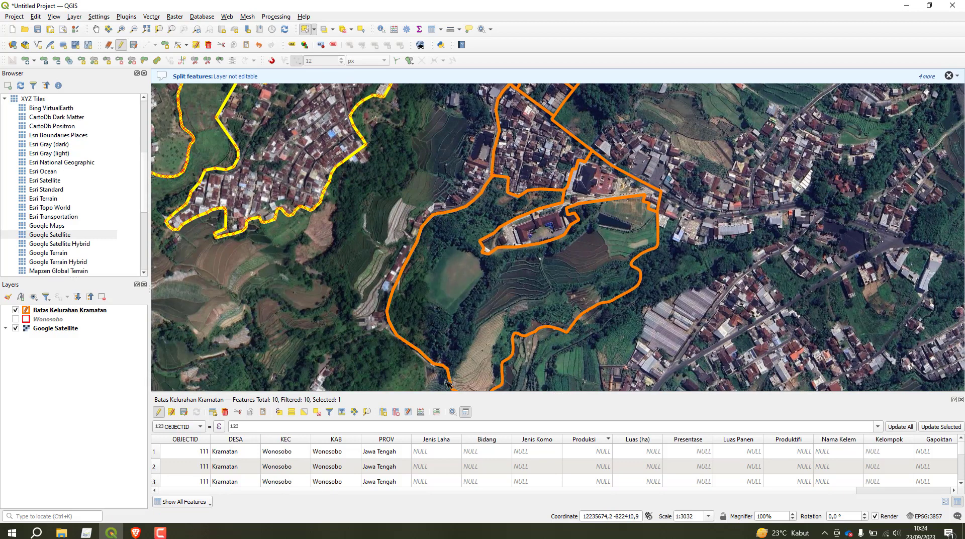
left_click_drag(450, 351, 489, 252)
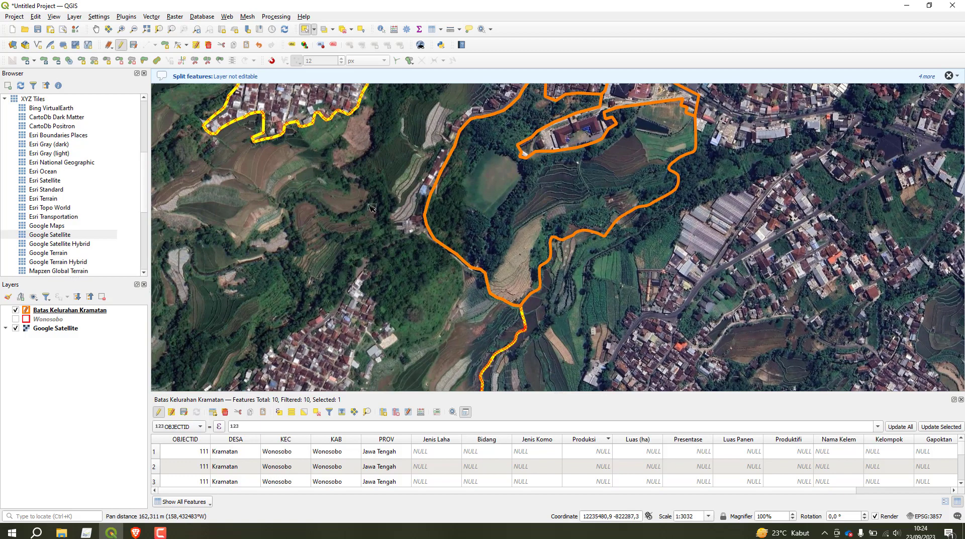
left_click_drag(429, 216, 457, 211)
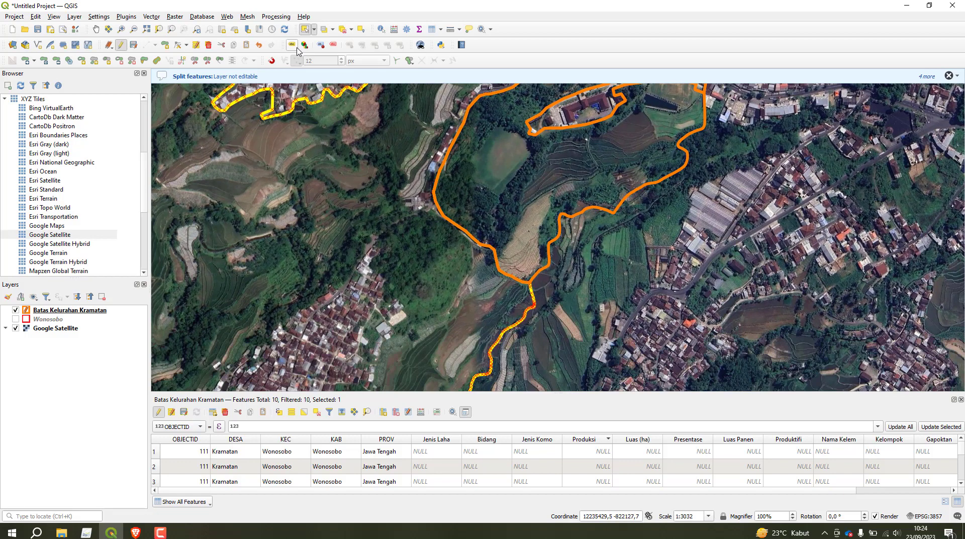
- Start a split line on the boundary northeast of the southern woods and trace the woods' eastern edge down to the settlement
left_click(195, 60)
scroll(336, 218, "down", 1)
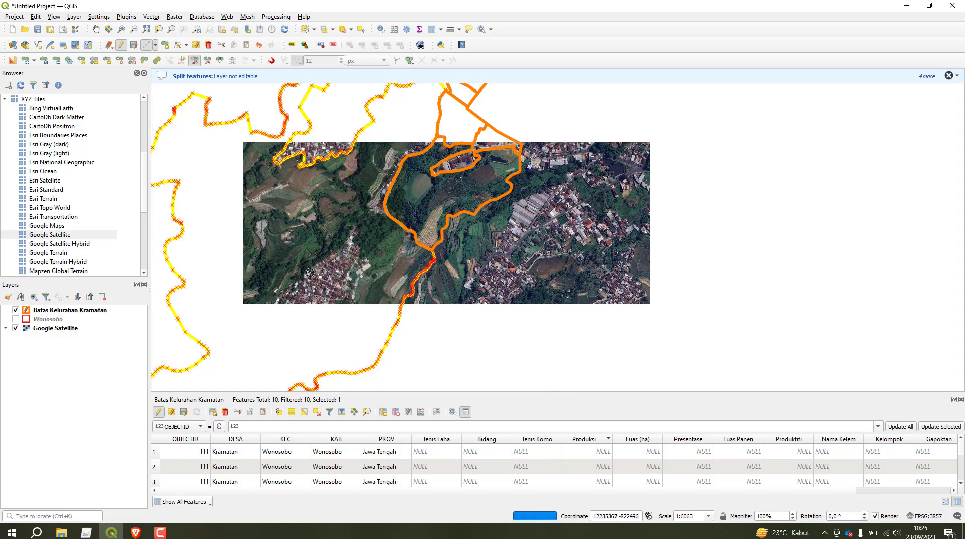
left_click_drag(380, 251, 350, 286)
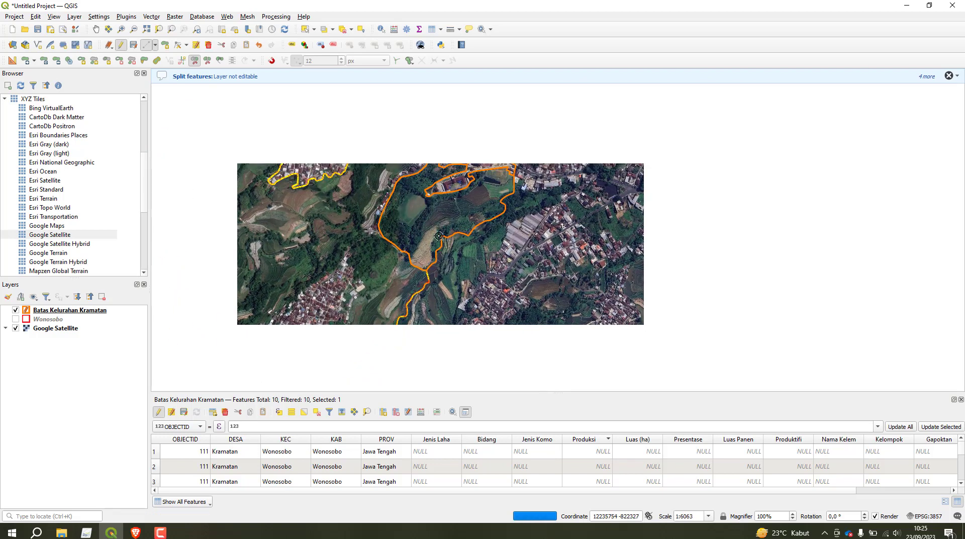
left_click(461, 250)
right_click(370, 268)
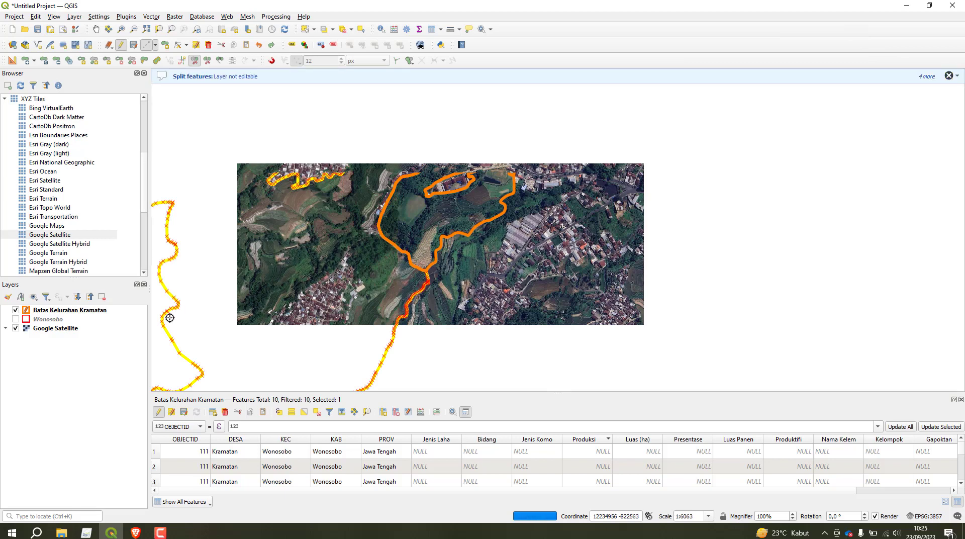
left_click_drag(330, 300, 427, 200)
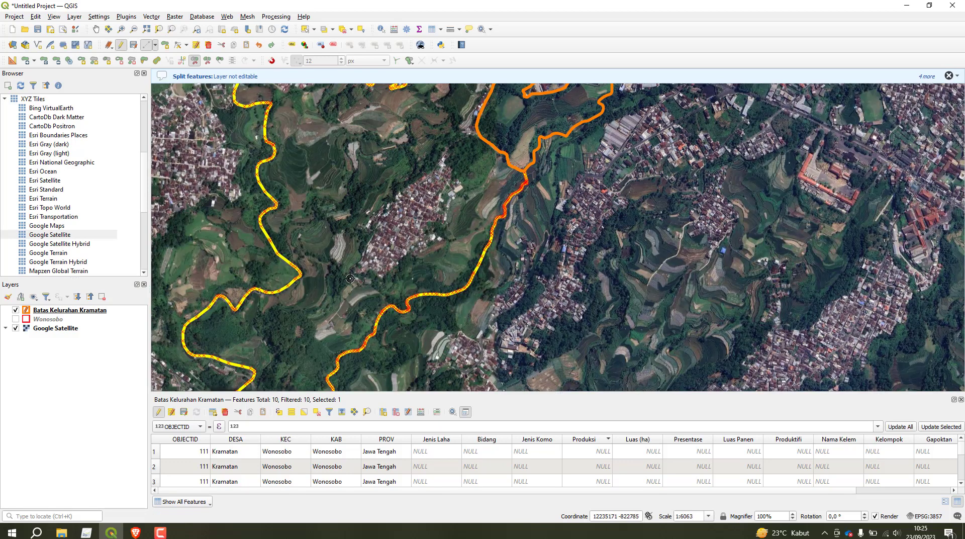
scroll(360, 278, "up", 1)
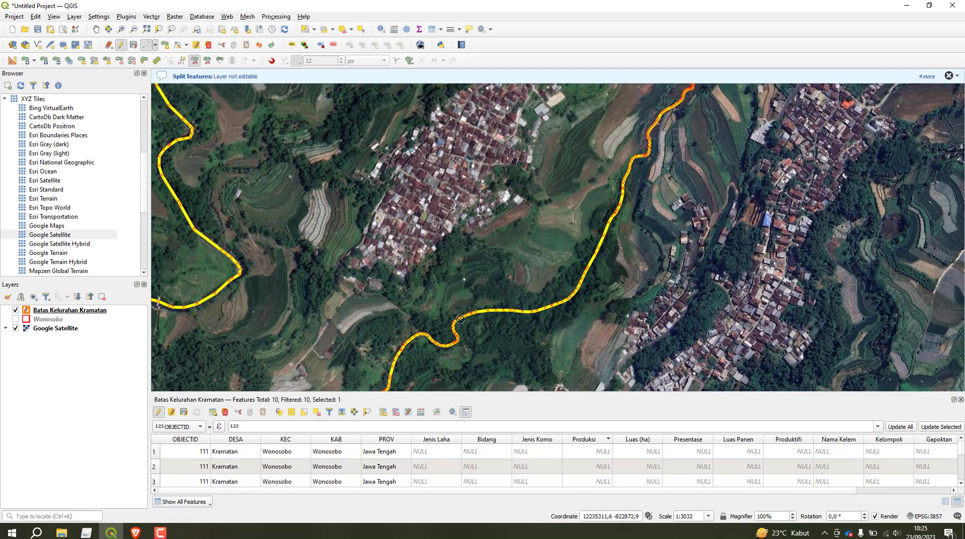
scroll(501, 254, "down", 1)
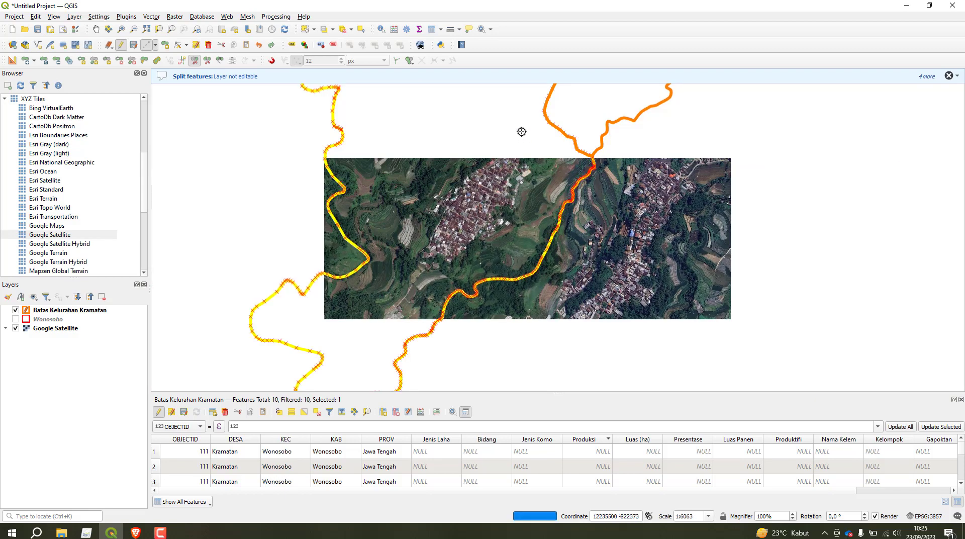
scroll(531, 130, "up", 1)
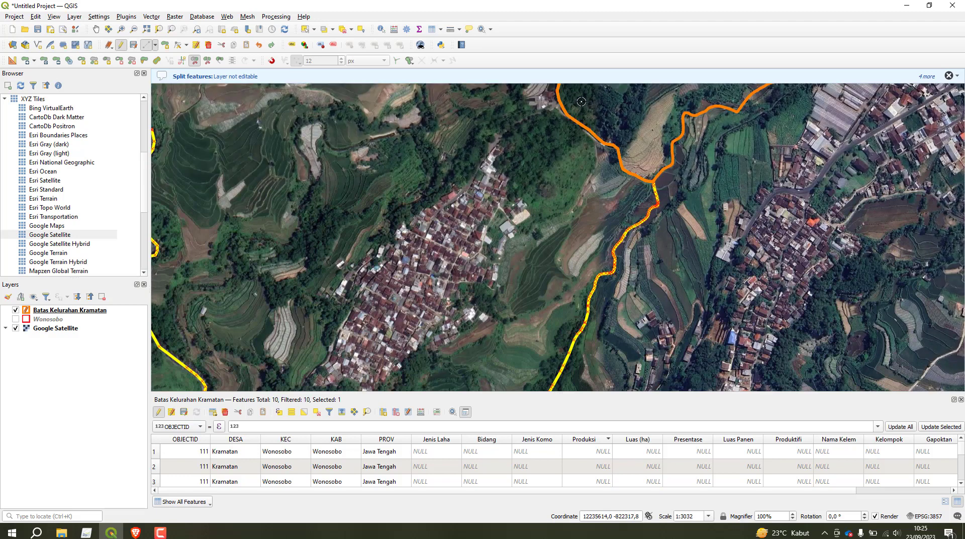
left_click_drag(569, 92, 562, 136)
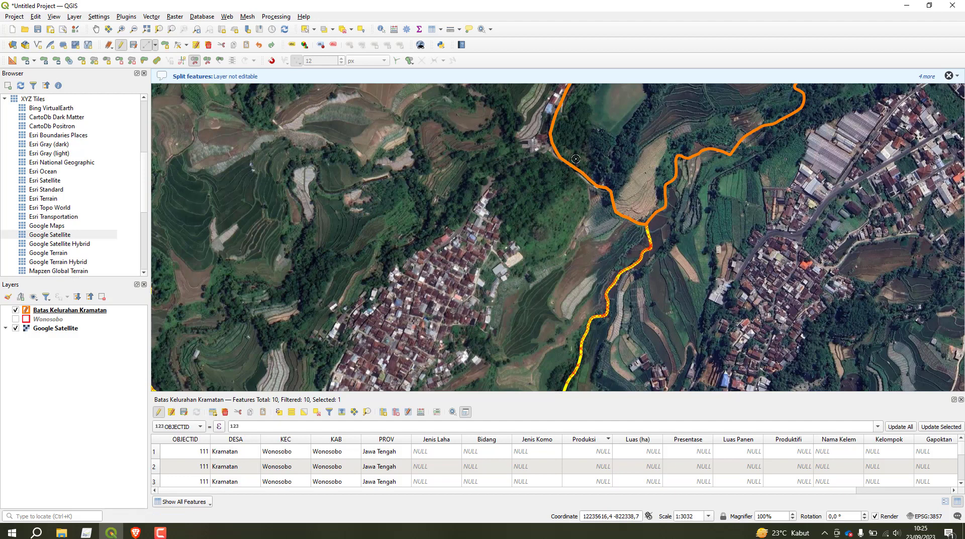
left_click(587, 185)
left_click(564, 251)
left_click(554, 257)
left_click(542, 262)
left_click(502, 280)
- Continue the split line south along the southern settlement's eastern edge, between the houses and the terraced fields
left_click(498, 288)
left_click(494, 301)
left_click(493, 313)
left_click(486, 332)
left_click(474, 355)
left_click_drag(435, 360, 489, 244)
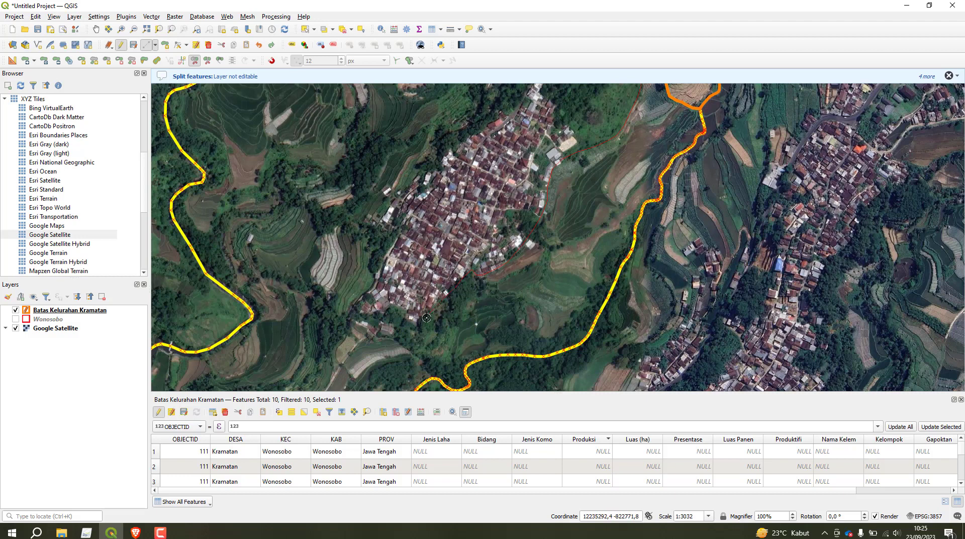
- Trace the split line around the settlement's southern end and up its western edge, finishing across the boundary beside the northern row of houses
left_click(379, 333)
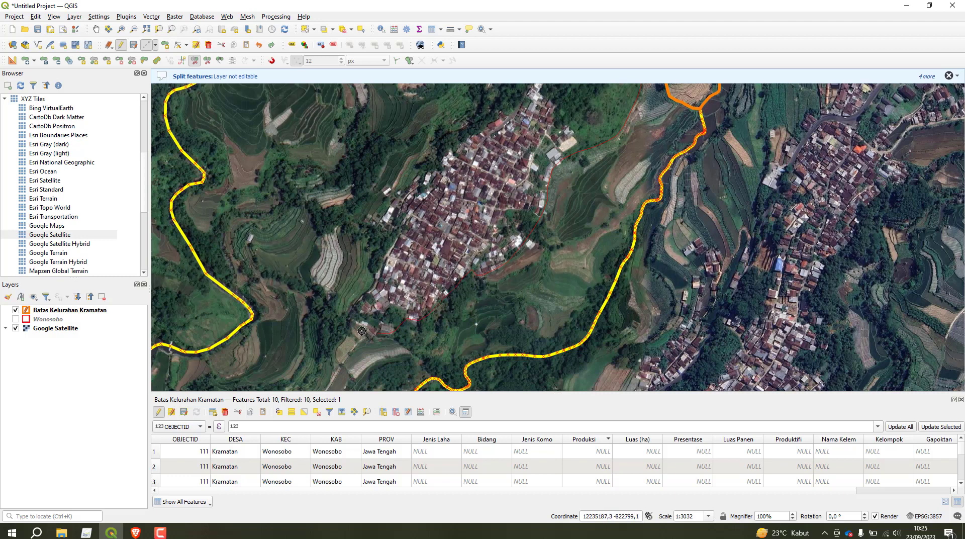
left_click(352, 307)
left_click_drag(542, 108, 438, 236)
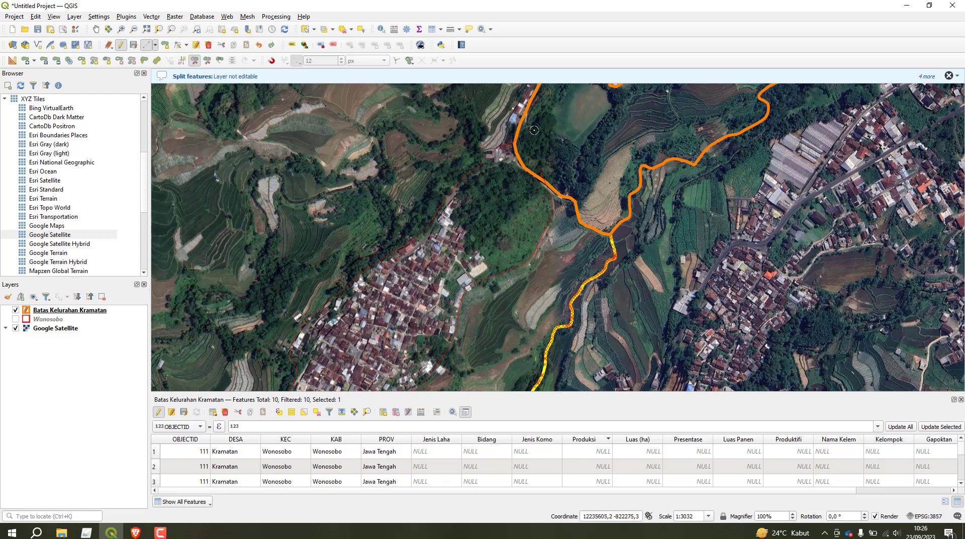
right_click(536, 93)
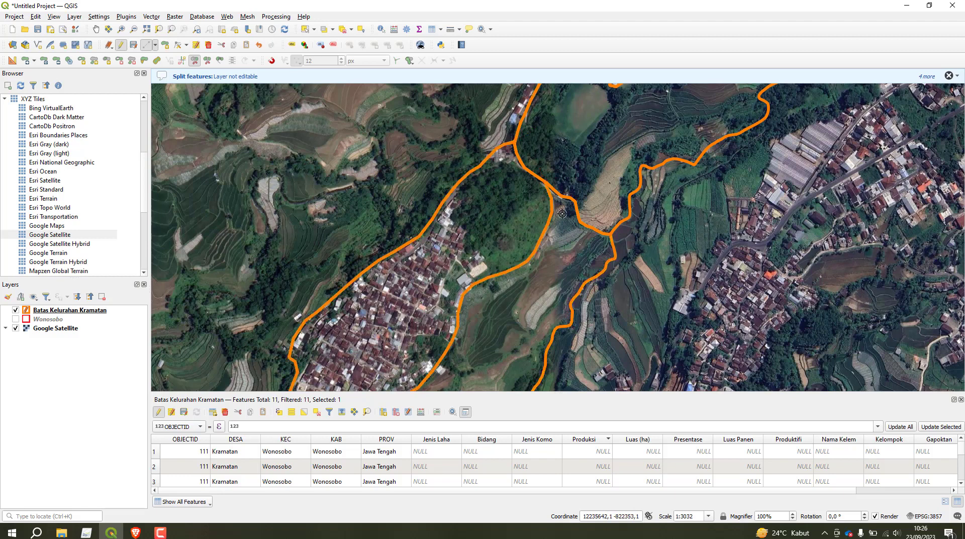
- Select the newly split polygon containing the southern settlement and its adjoining woods
scroll(460, 176, "down", 1)
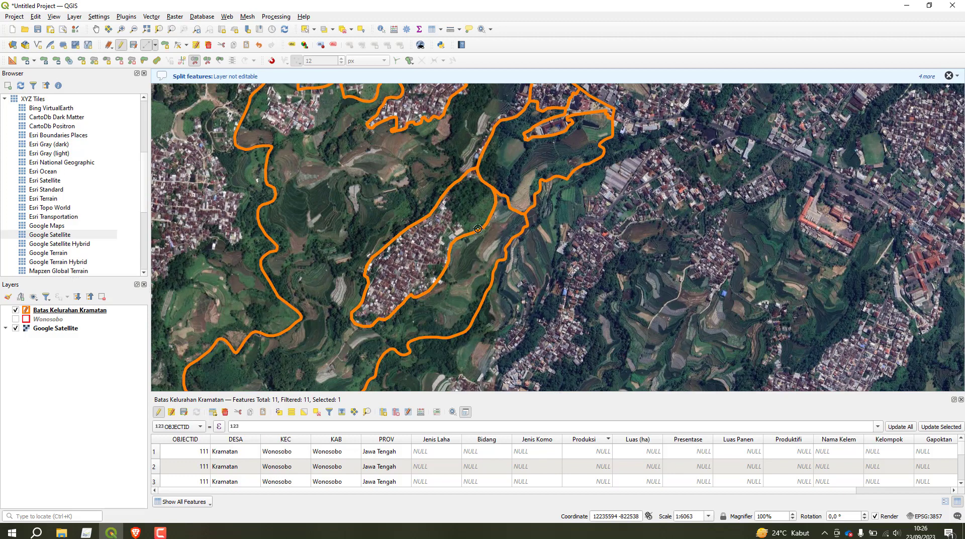
left_click(305, 28)
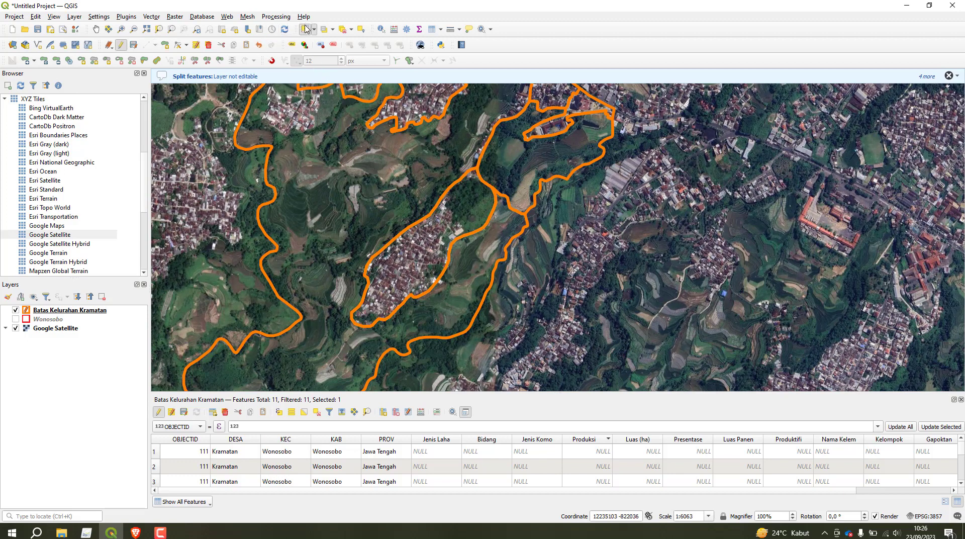
left_click(447, 226)
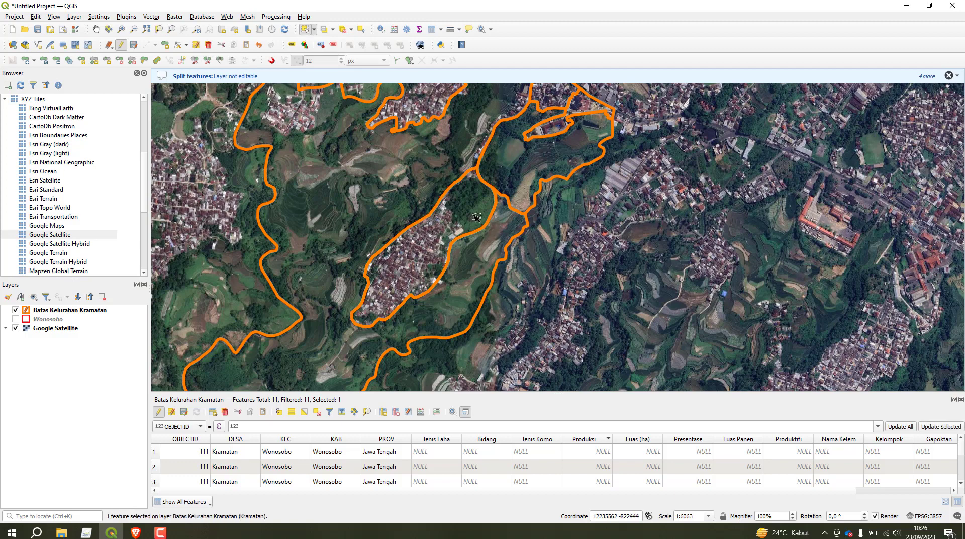
- Split the woods from the southern settlement along the houses' northeastern edge, crossing the polygon from its western to its southeastern boundary
scroll(480, 209, "down", 1)
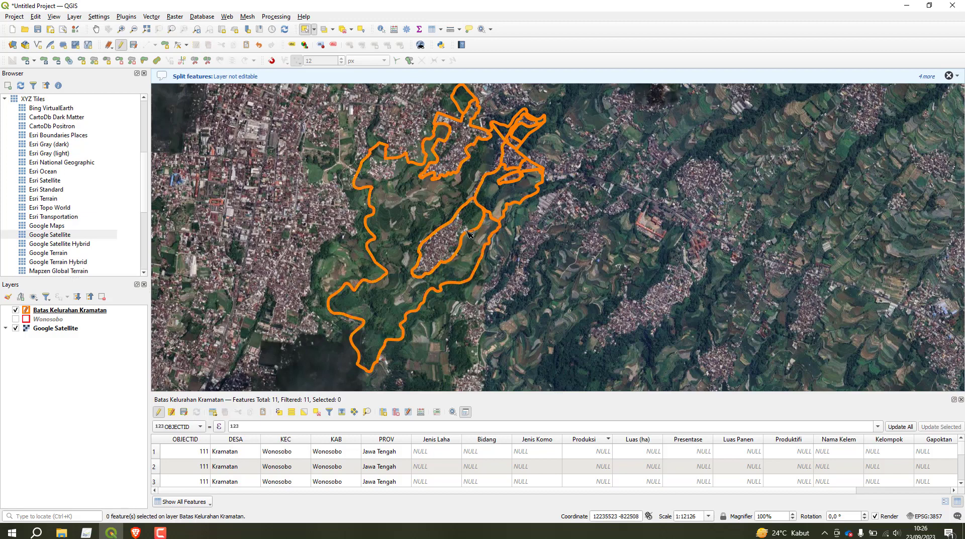
scroll(468, 233, "up", 1)
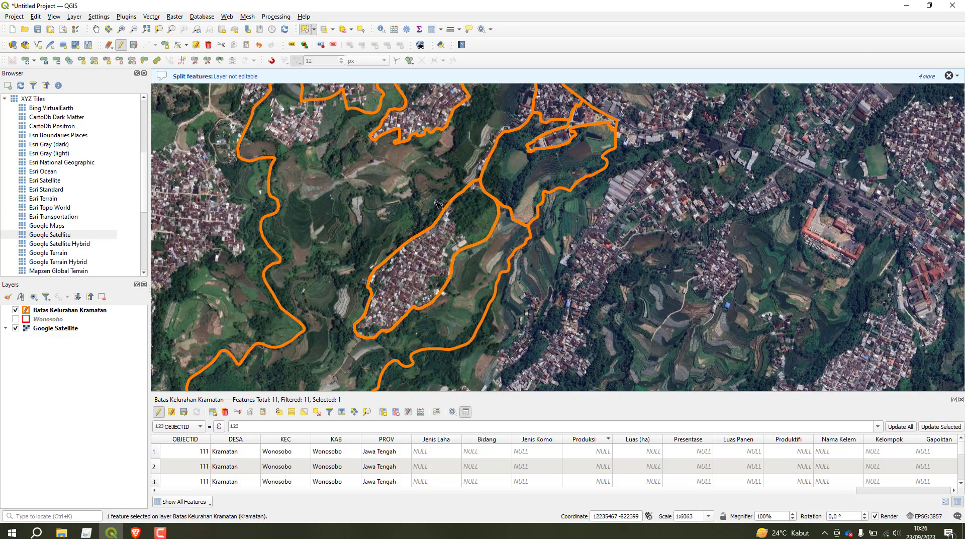
scroll(460, 220, "up", 1)
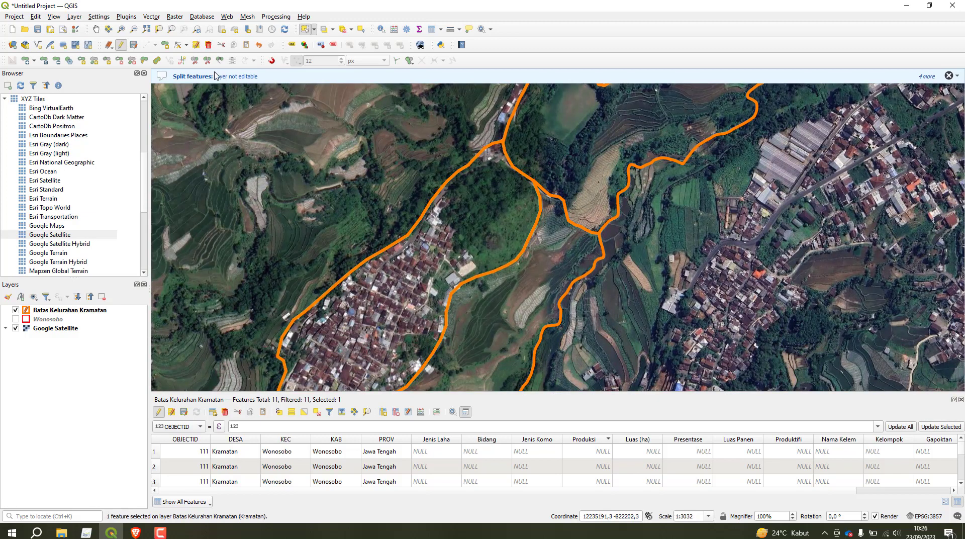
left_click(196, 61)
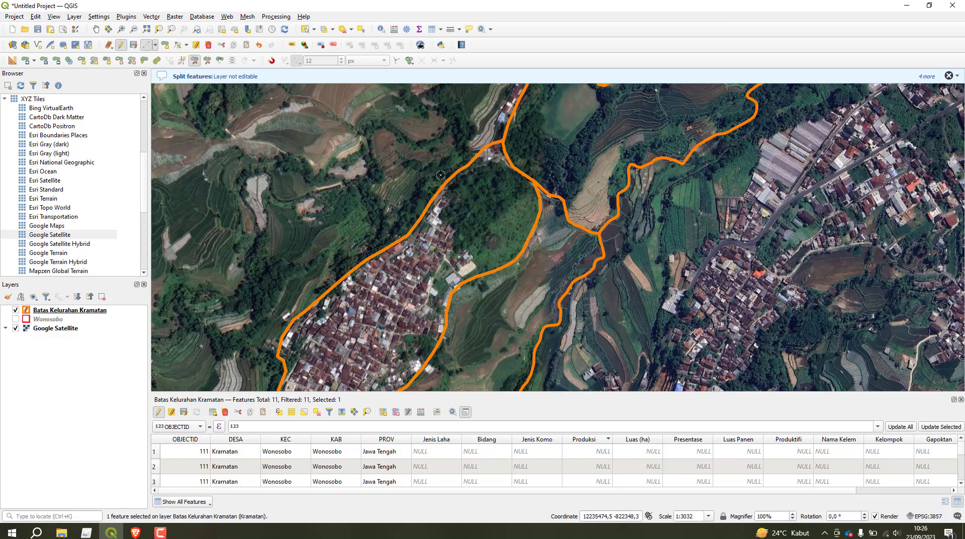
left_click(448, 188)
right_click(465, 299)
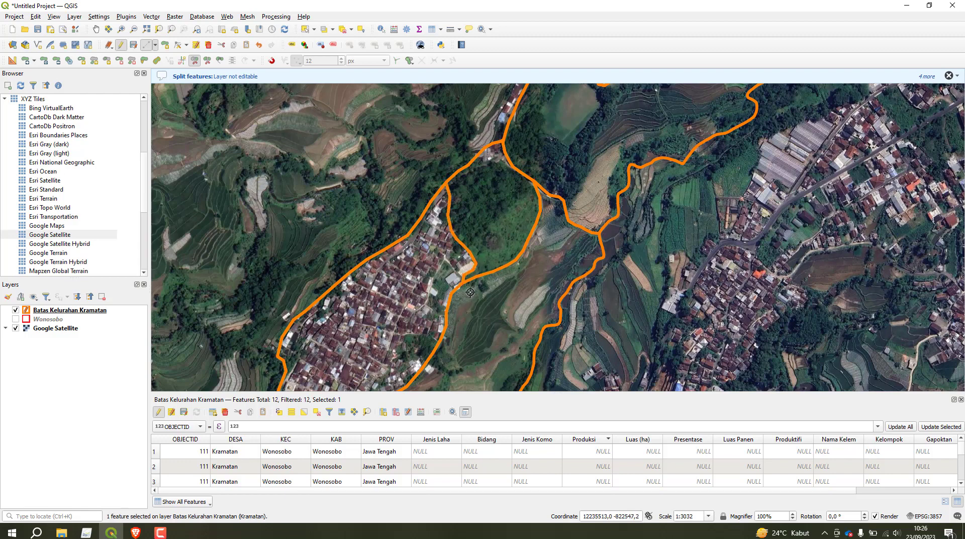
- Select the remaining large western Kramatan polygon surrounding the southern settlement and woods
scroll(495, 258, "down", 1)
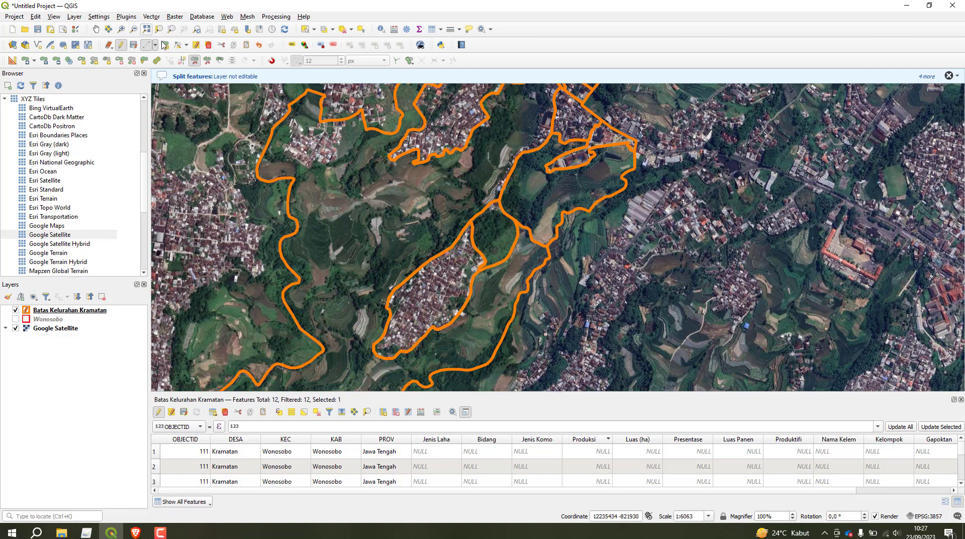
left_click(304, 28)
left_click(402, 195)
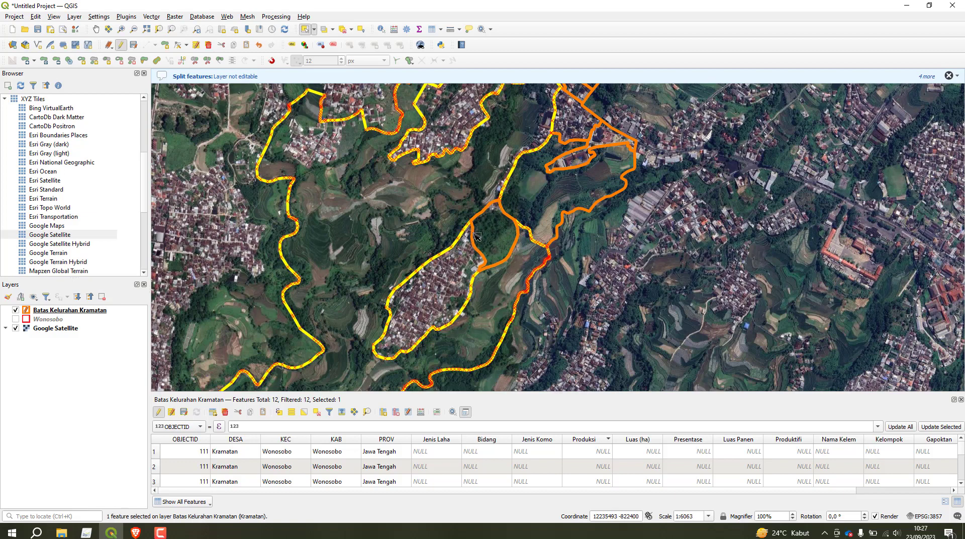
scroll(491, 246, "down", 1)
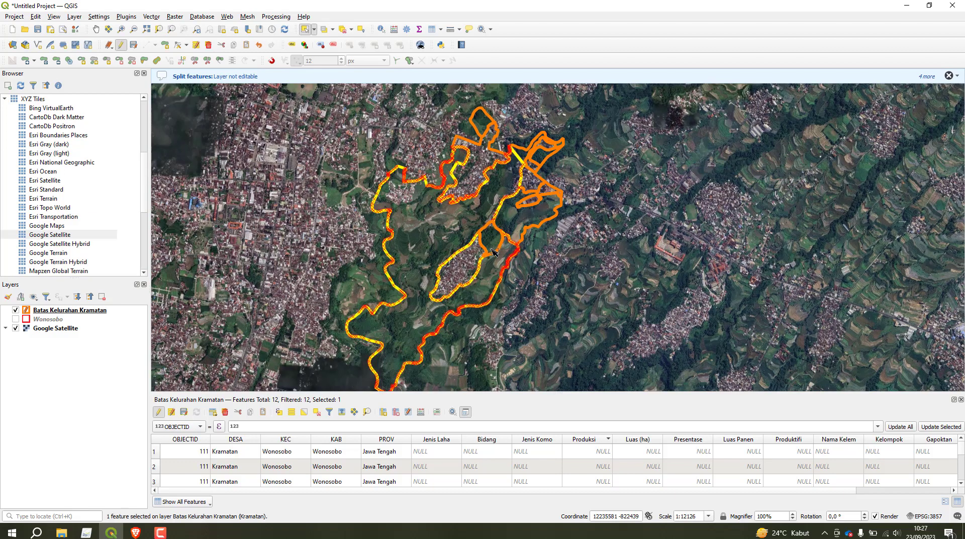
scroll(487, 245, "up", 1)
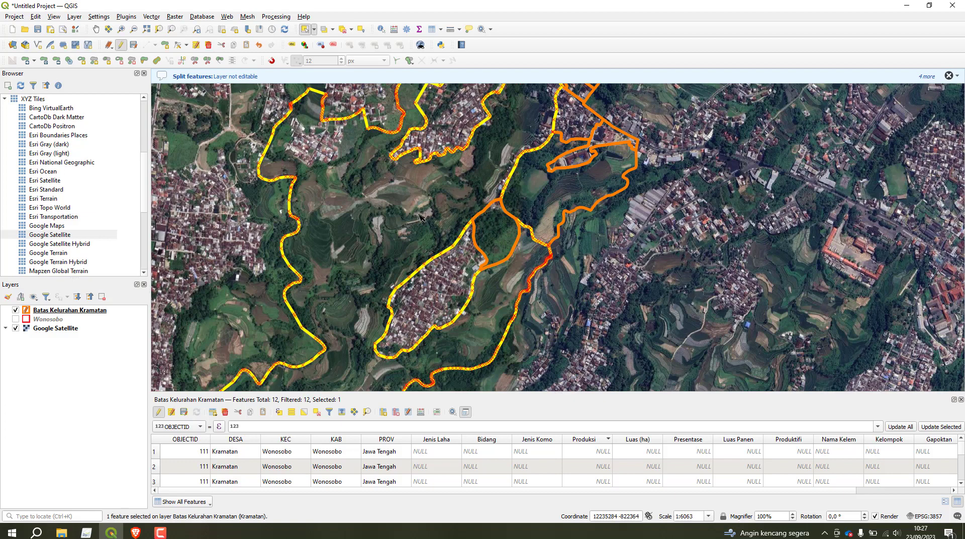
left_click_drag(413, 206, 503, 223)
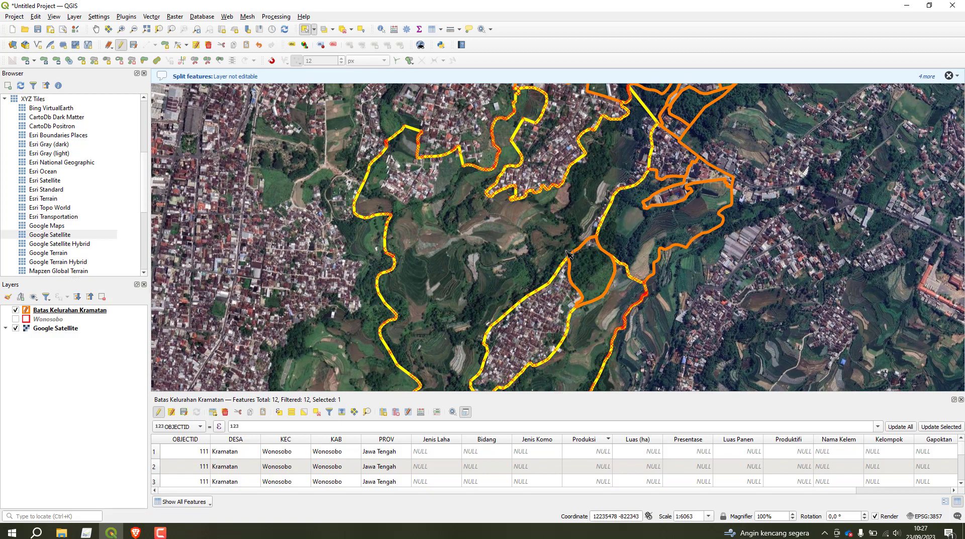
left_click(467, 235)
- Split off the northwestern housing cluster by tracing its western, southern and eastern edges and finishing beyond the northern boundary
scroll(420, 177, "up", 1)
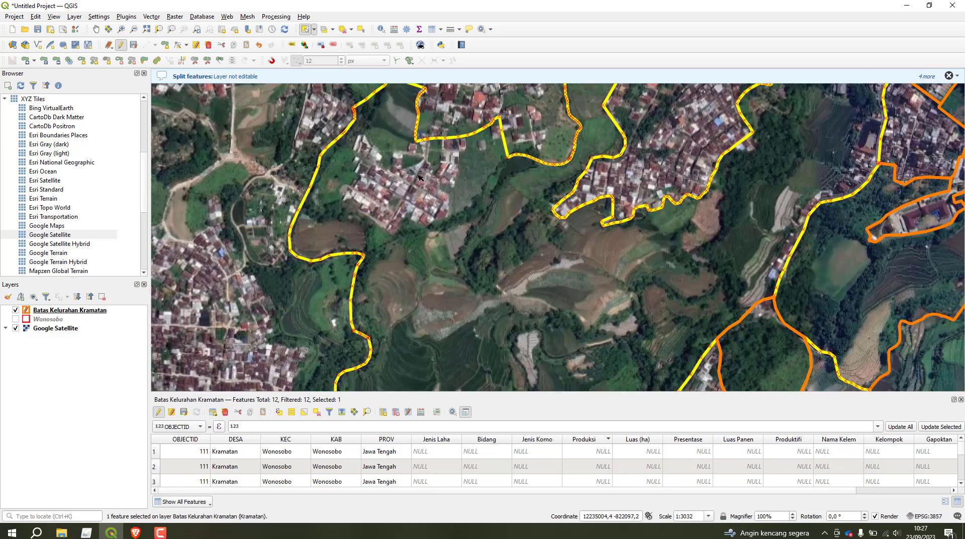
left_click(195, 60)
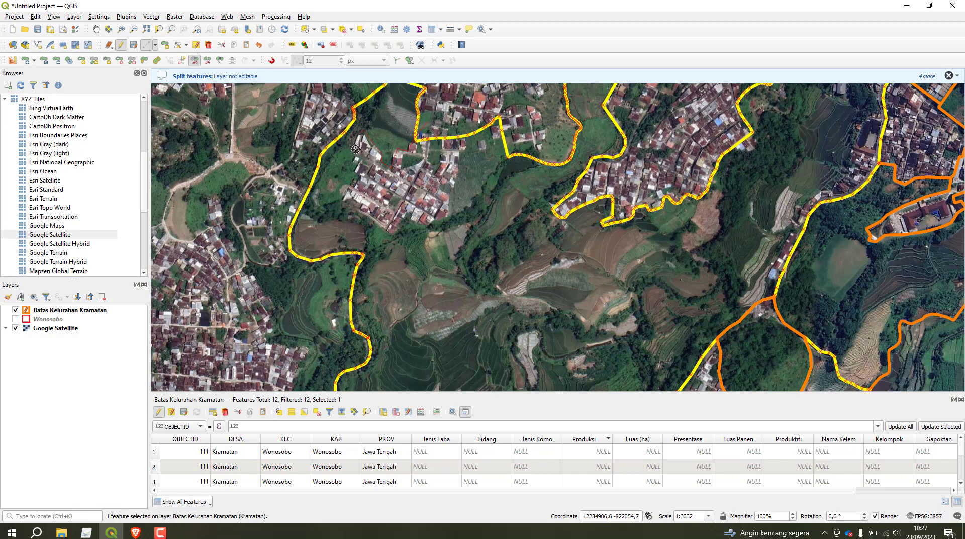
left_click(343, 202)
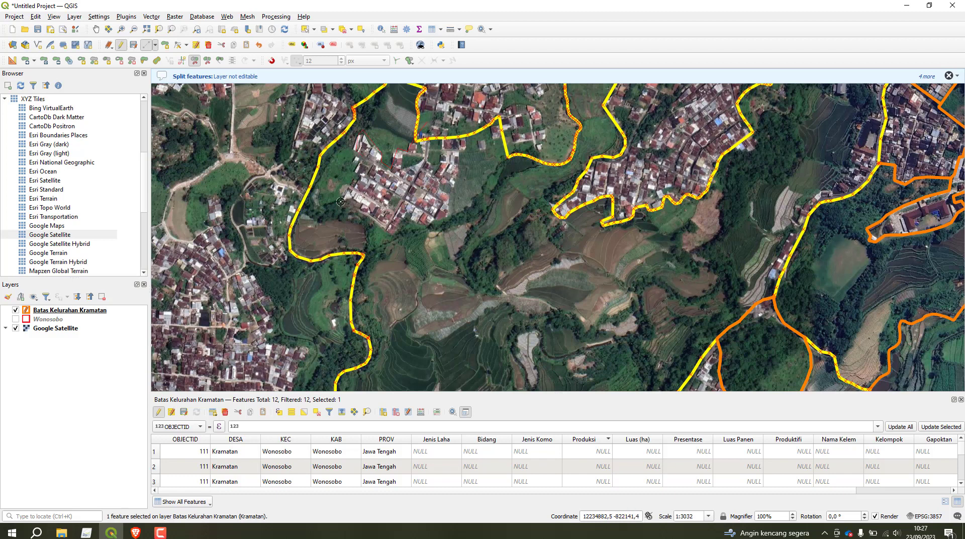
left_click(394, 233)
left_click(404, 219)
right_click(471, 101)
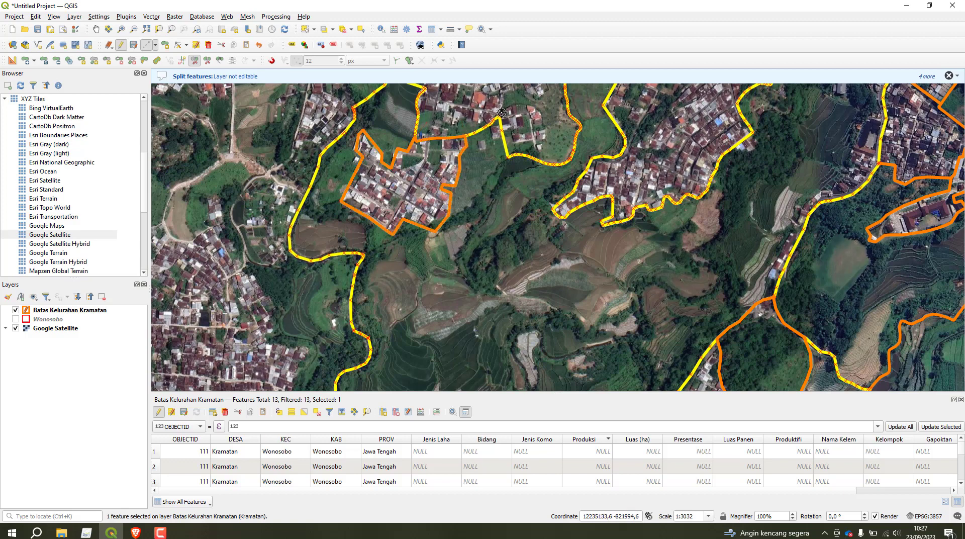
- Start a split line at the northern houses by the road junction and trace the western edge of the buildings southward
left_click_drag(618, 165, 476, 161)
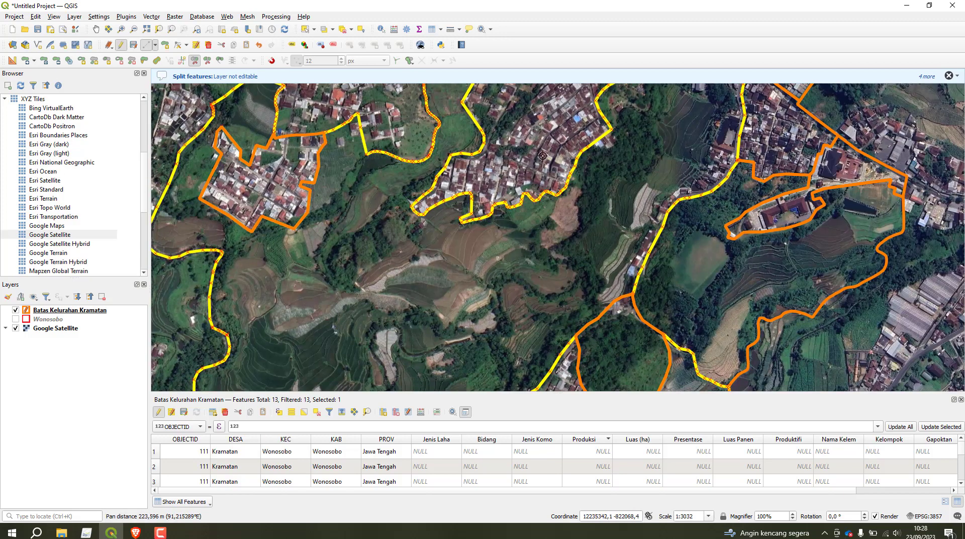
left_click_drag(705, 177, 453, 280)
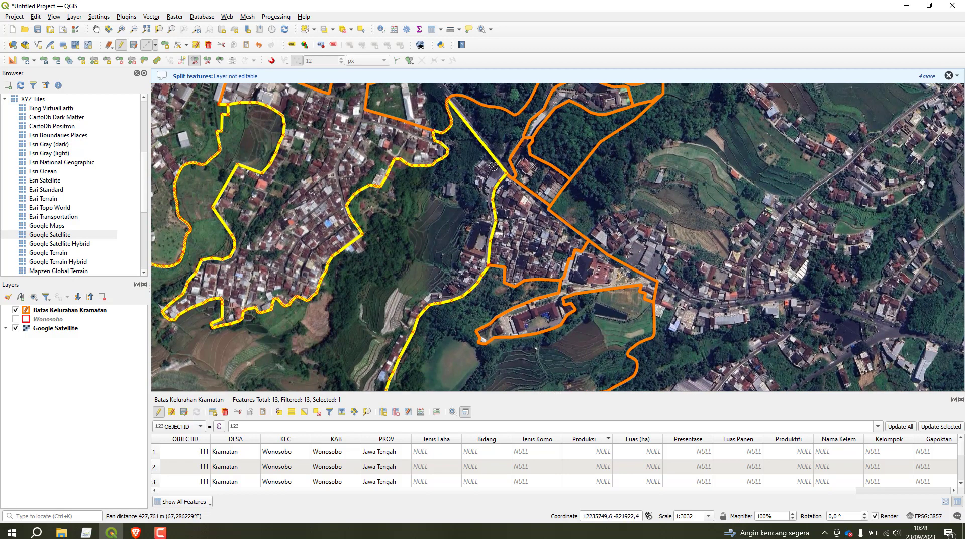
scroll(493, 166, "up", 1)
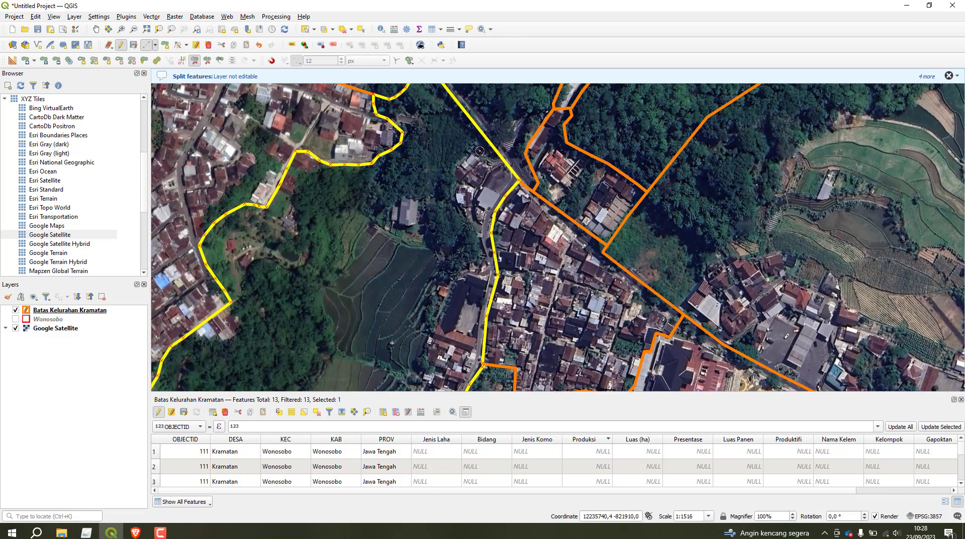
left_click(480, 151)
left_click(463, 154)
left_click(454, 172)
left_click(450, 185)
left_click(451, 199)
left_click(458, 212)
left_click(486, 256)
left_click(470, 262)
left_click(454, 275)
left_click(439, 314)
- Continue the split line southwest along the roadside houses, following their edge with the terraced fields
left_click_drag(430, 344, 459, 146)
left_click(457, 170)
left_click(447, 193)
left_click(419, 221)
left_click(399, 222)
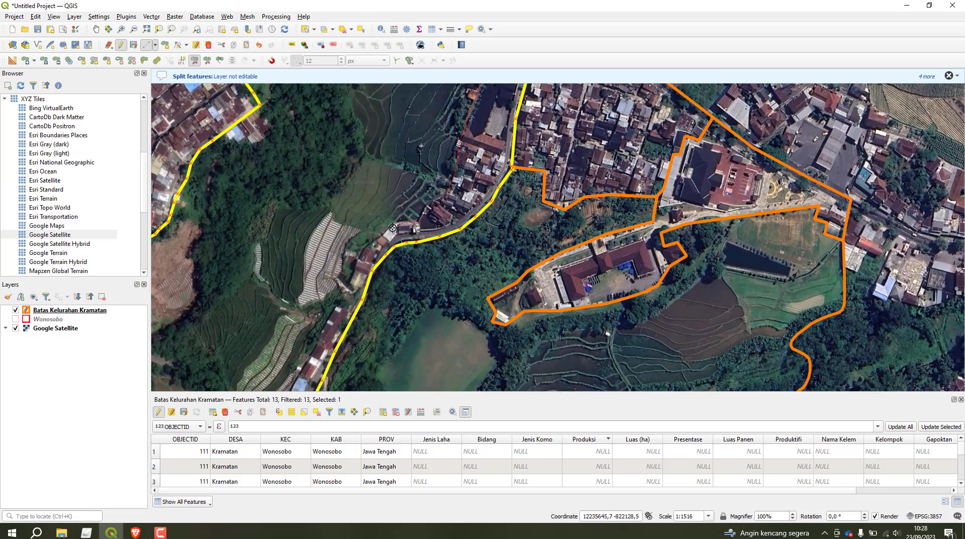
left_click(387, 232)
left_click(360, 255)
- Trace the rest of the roadside house row to its southern end and finish the split line east of the road boundary
left_click_drag(333, 310, 403, 170)
left_click(357, 256)
left_click(408, 265)
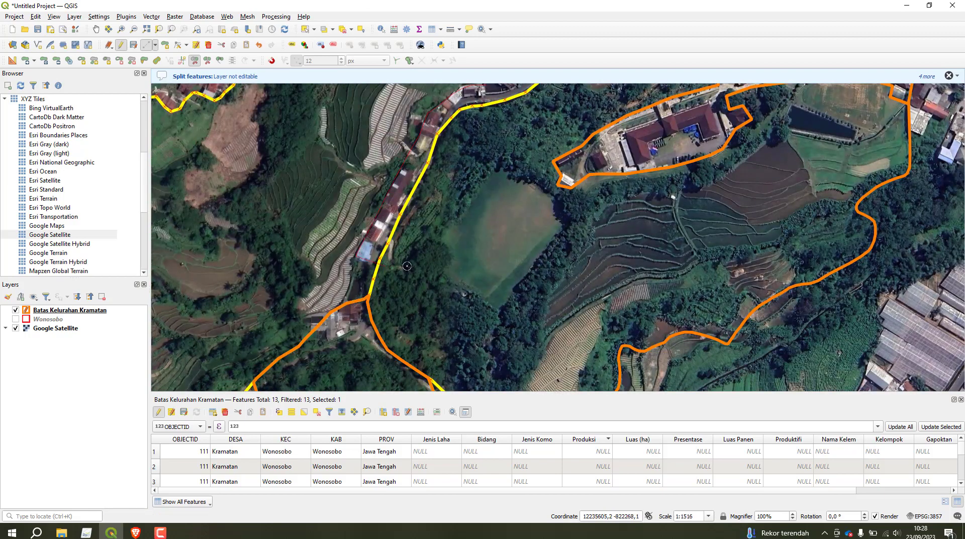
right_click(408, 266)
scroll(517, 243, "down", 1)
scroll(507, 244, "down", 1)
scroll(560, 246, "up", 1)
left_click_drag(563, 248, 383, 201)
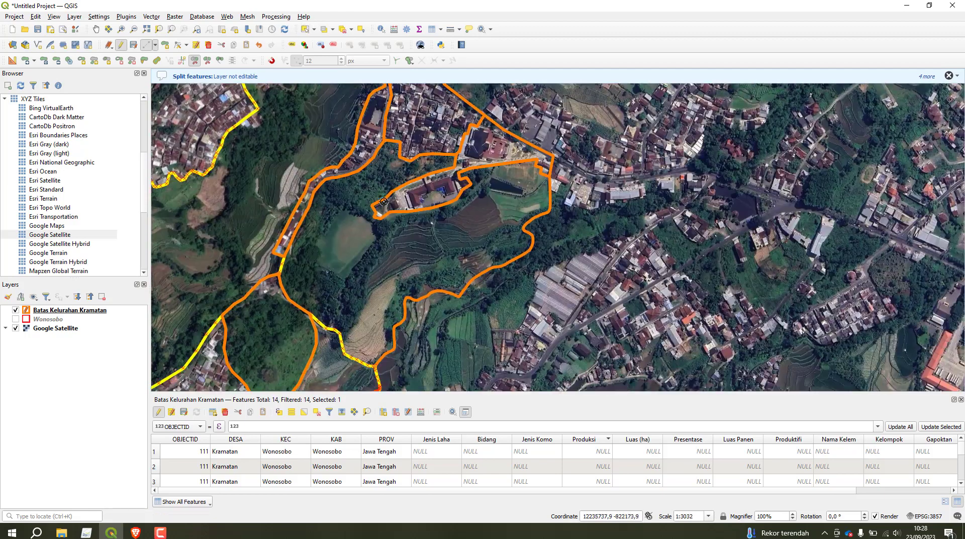
- Select the polygon south of the school and split it along the western edge of the terraced fields, from the southern boundary to the northern road
left_click(305, 29)
left_click(409, 250)
left_click(195, 60)
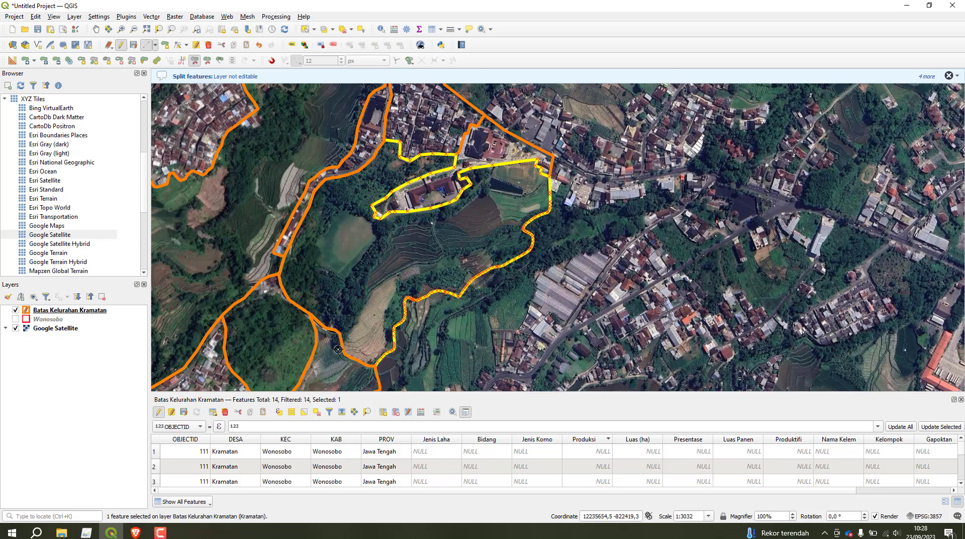
left_click(337, 349)
left_click(496, 157)
right_click(496, 158)
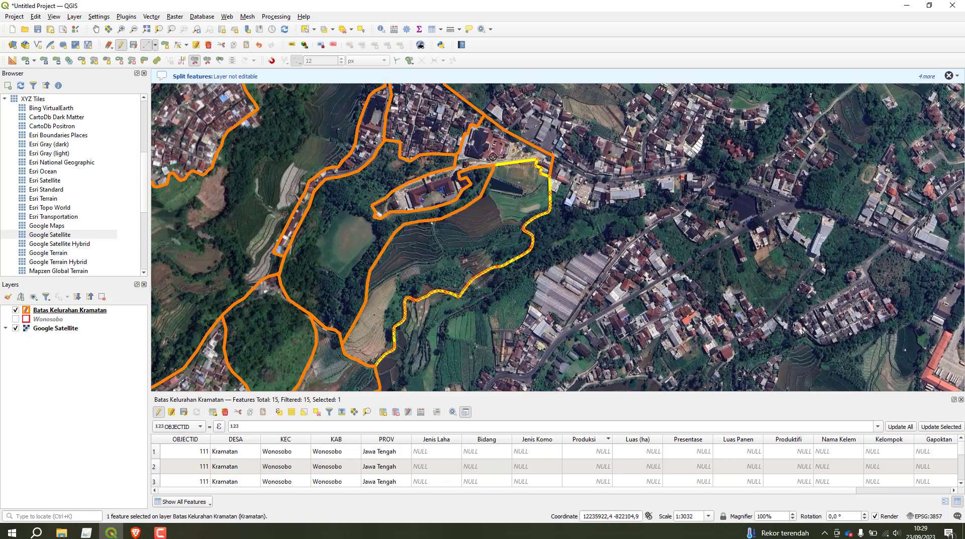
- Select the wooded polygon and split off a block around the sports field, tracing its southern, eastern and northern sides from the roadside boundary
scroll(446, 321, "down", 1)
scroll(449, 323, "up", 2)
left_click_drag(225, 227, 428, 271)
left_click(305, 29)
left_click(433, 196)
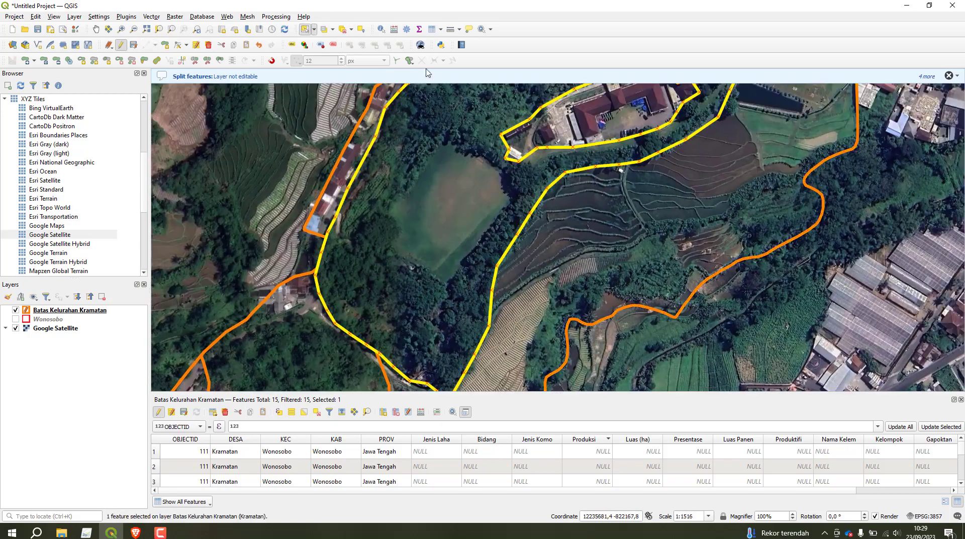
left_click(194, 61)
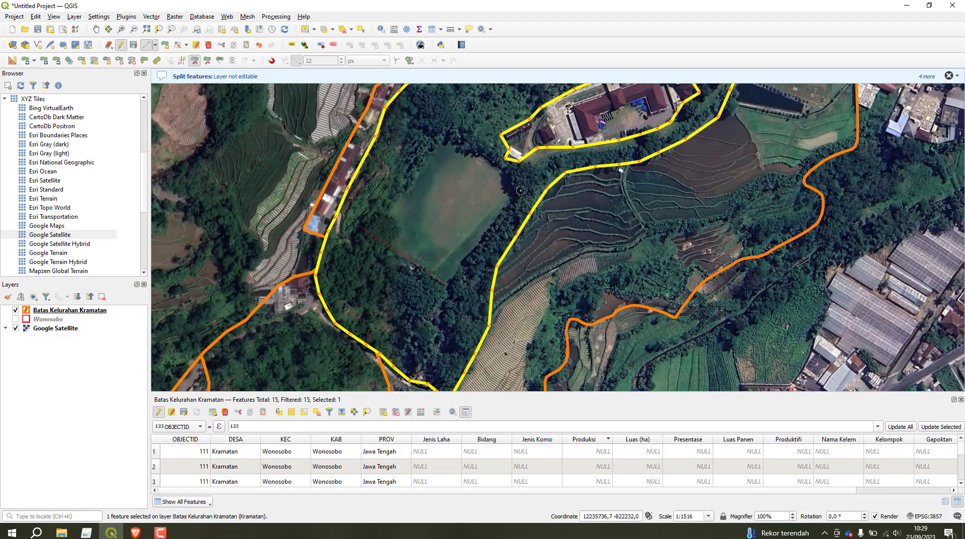
right_click(367, 232)
left_click(949, 76)
left_click(329, 212)
left_click(447, 286)
right_click(381, 103)
right_click(459, 120)
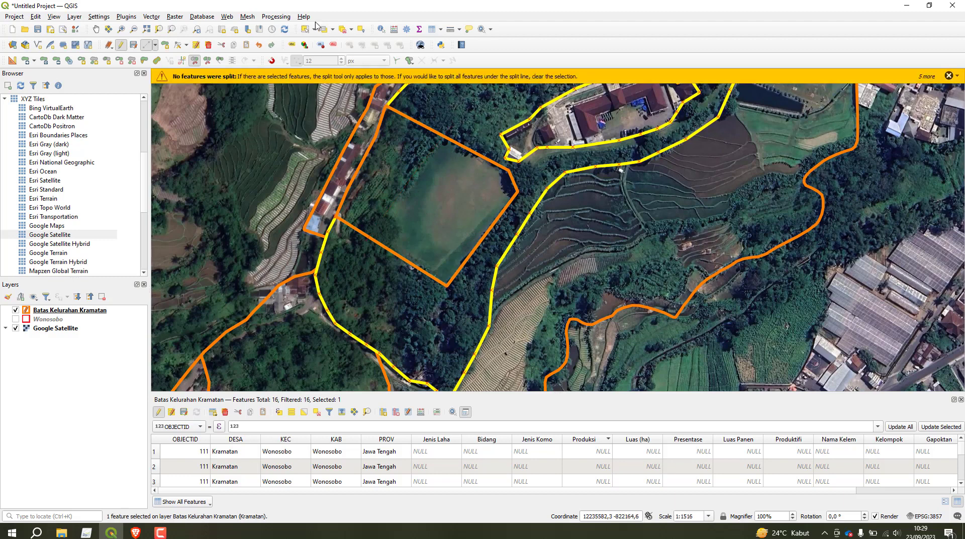
- Select the sports field block and split it along the field's western edge to separate the trees from the pitch
left_click(949, 75)
left_click(305, 29)
left_click(469, 195)
left_click(195, 60)
left_click(449, 123)
left_click(364, 247)
right_click(364, 247)
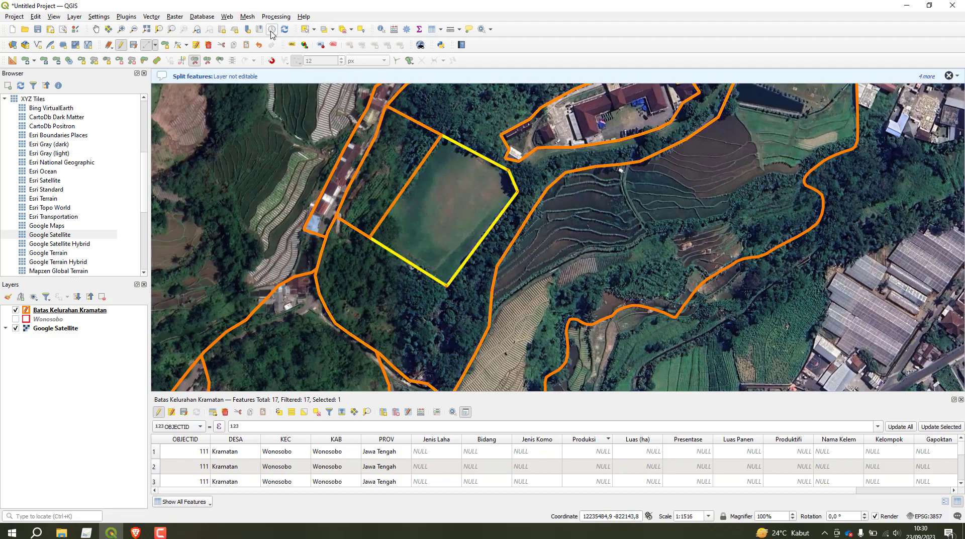
- Select the tree strip west of the sports field and the surrounding wooded polygon, list only selected features, and merge the two
left_click(305, 29)
left_click_drag(375, 203, 350, 252)
left_click(182, 502)
left_click(207, 427)
left_click(36, 16)
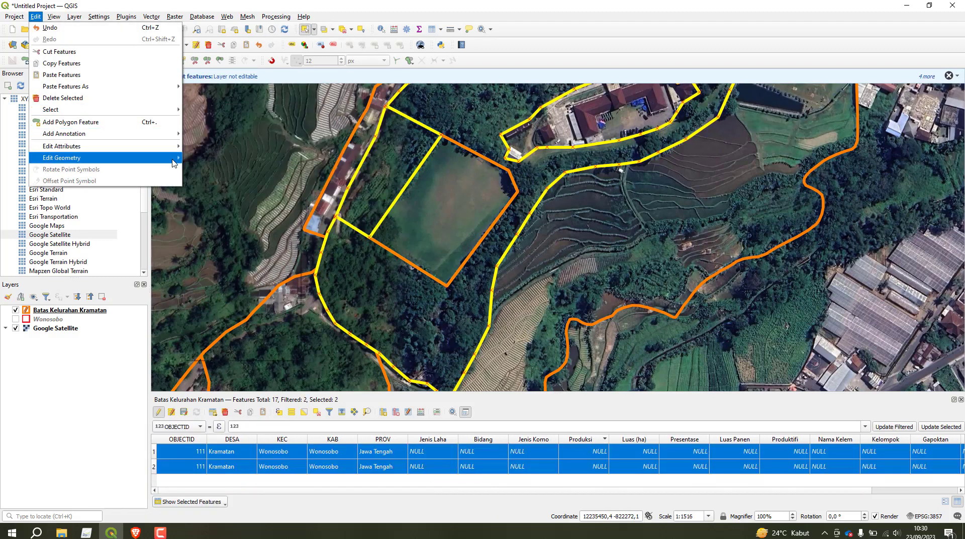
mouse_move(60, 157)
left_click(241, 319)
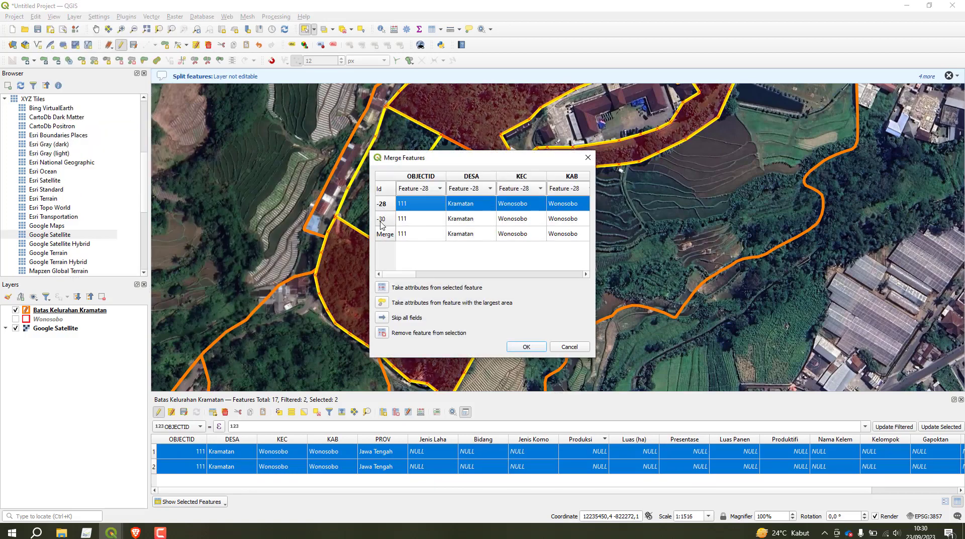
left_click(573, 354)
scroll(475, 156, "down", 1)
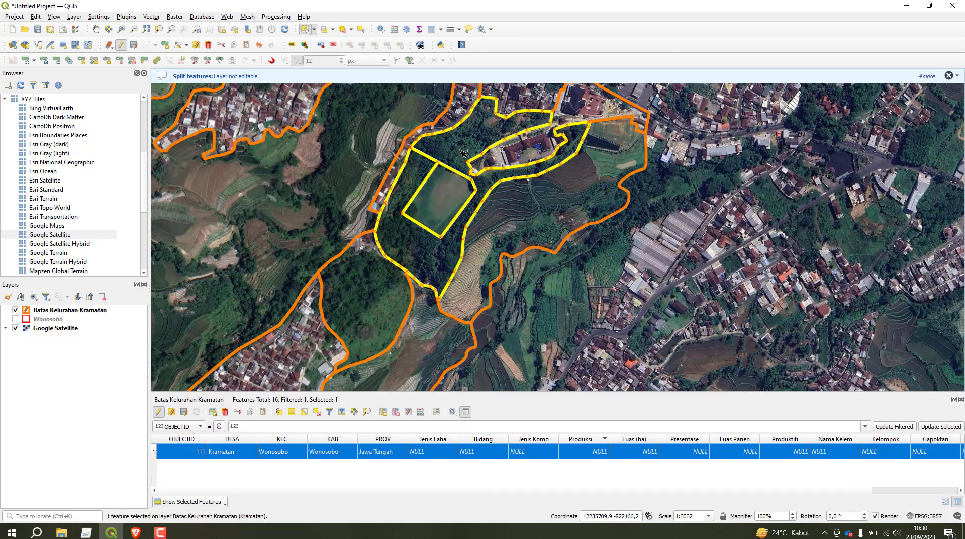
- Select the large western polygon and split the valley from the farm fields with a line from the settlement's southeastern edge down to the road
scroll(463, 152, "down", 1)
left_click_drag(433, 292, 448, 132)
scroll(354, 200, "up", 1)
left_click_drag(354, 200, 317, 361)
scroll(314, 222, "down", 1)
scroll(442, 103, "up", 1)
left_click_drag(445, 100, 390, 171)
left_click(389, 171)
left_click(196, 61)
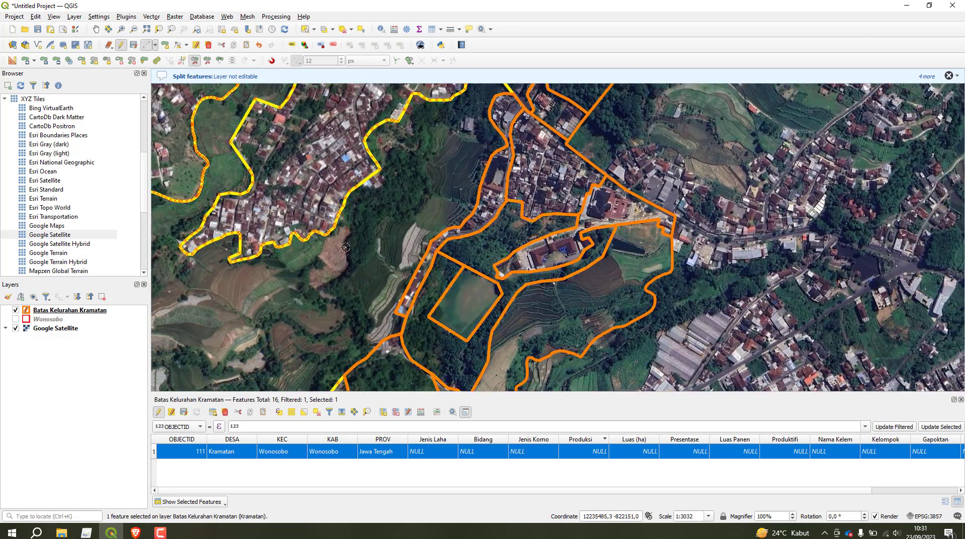
left_click(345, 260)
left_click(325, 289)
left_click(342, 303)
left_click(351, 314)
left_click(357, 346)
left_click(377, 365)
right_click(378, 366)
- Select the valley polygon and split off its terraced fields by tracing their western and northern edges to the roadside houses
left_click(305, 29)
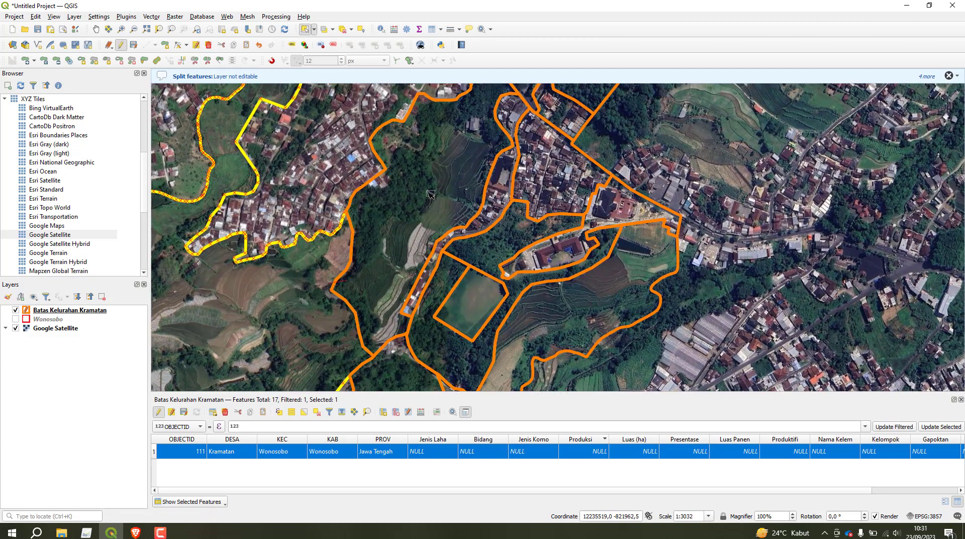
left_click(431, 194)
left_click(194, 61)
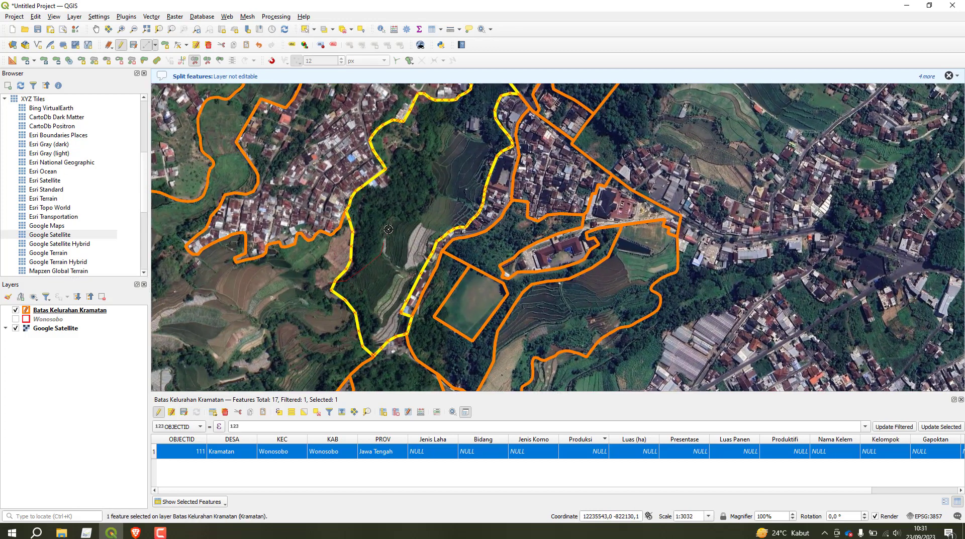
left_click(416, 212)
left_click(431, 202)
left_click(436, 185)
left_click(432, 169)
left_click(445, 147)
left_click(456, 129)
left_click(506, 160)
right_click(505, 161)
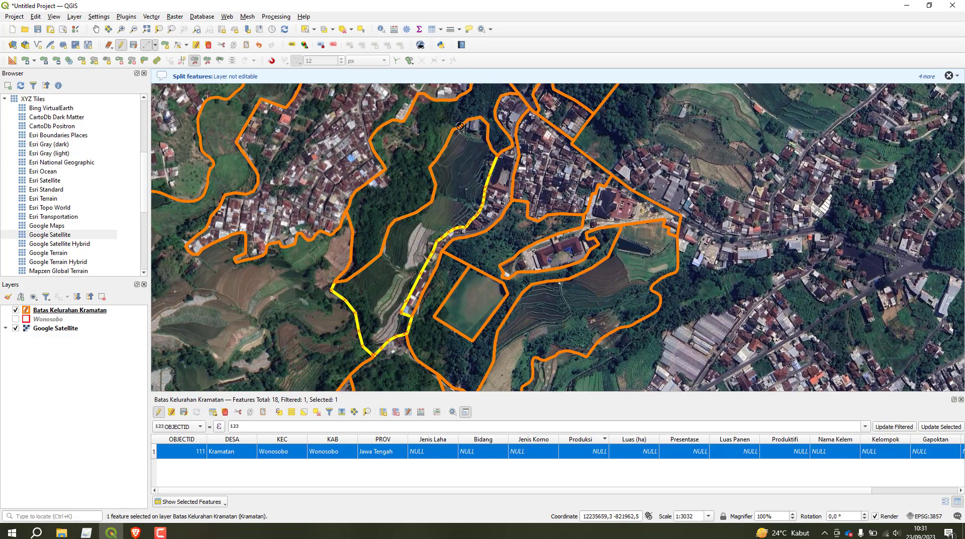
- Split the large southwestern polygon along the line between the northern farm fields and the southern woodland, finishing beyond the eastern boundary
left_click_drag(382, 296, 608, 170)
left_click_drag(382, 321, 475, 160)
left_click_drag(415, 309, 390, 190)
left_click_drag(218, 285, 346, 159)
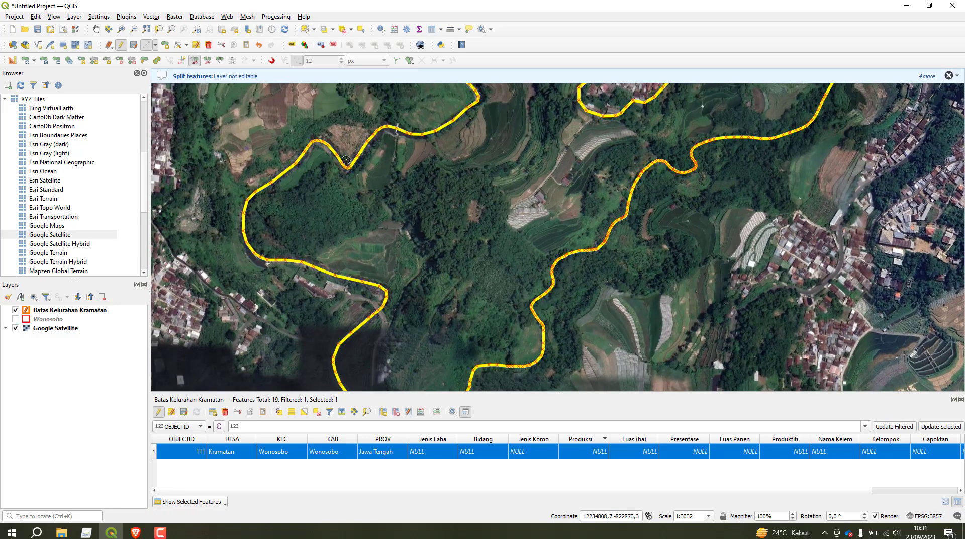
left_click(499, 181)
left_click(509, 207)
left_click(527, 242)
left_click(582, 273)
right_click(583, 274)
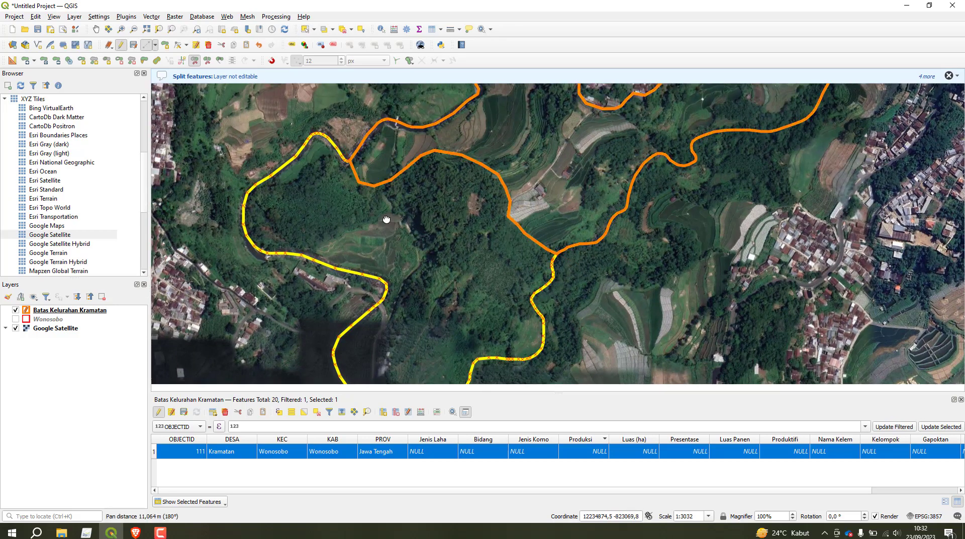
left_click_drag(387, 218, 334, 84)
left_click_drag(332, 125, 393, 242)
left_click(299, 231)
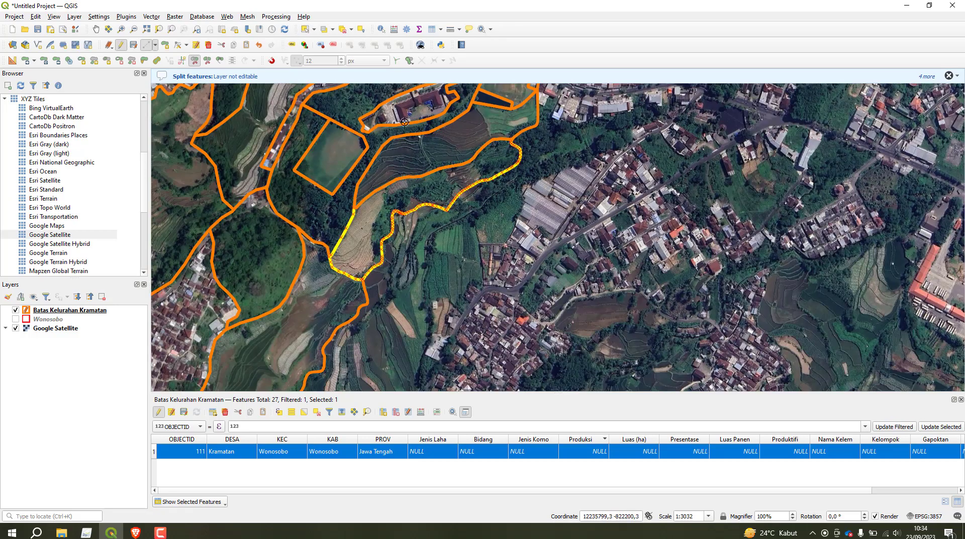
- Select the terraced fields west of the roadside houses and split them crosswise along the path between the two striped plots
left_click_drag(359, 182, 360, 209)
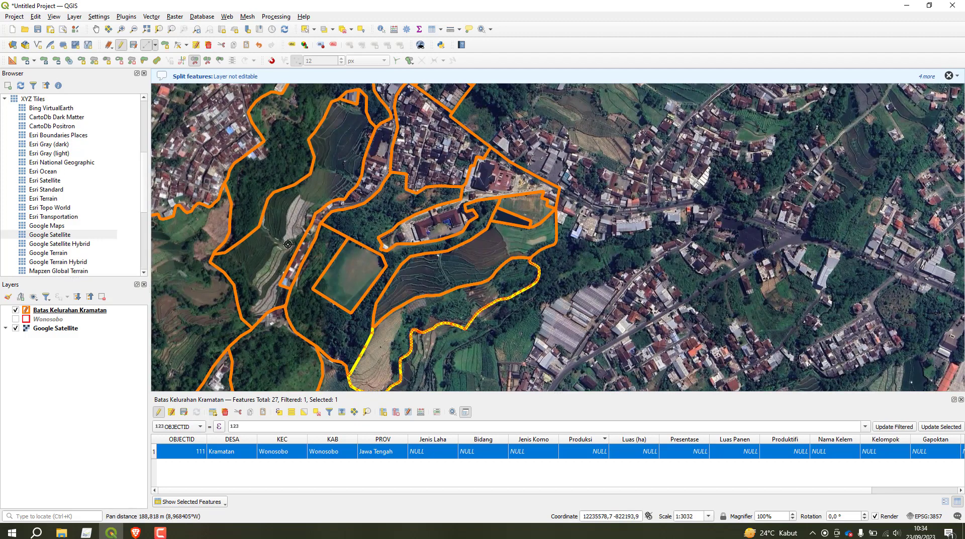
scroll(288, 245, "up", 1)
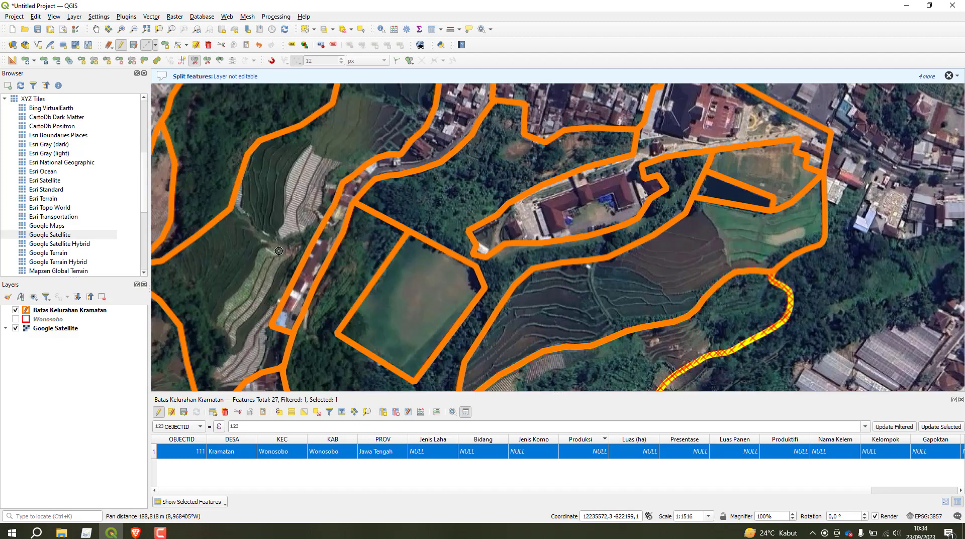
left_click(305, 29)
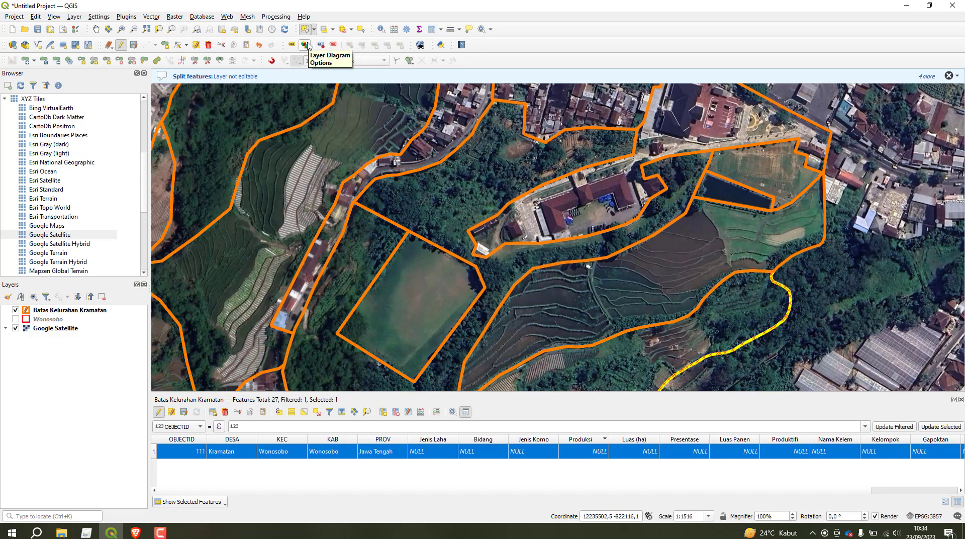
left_click(372, 132)
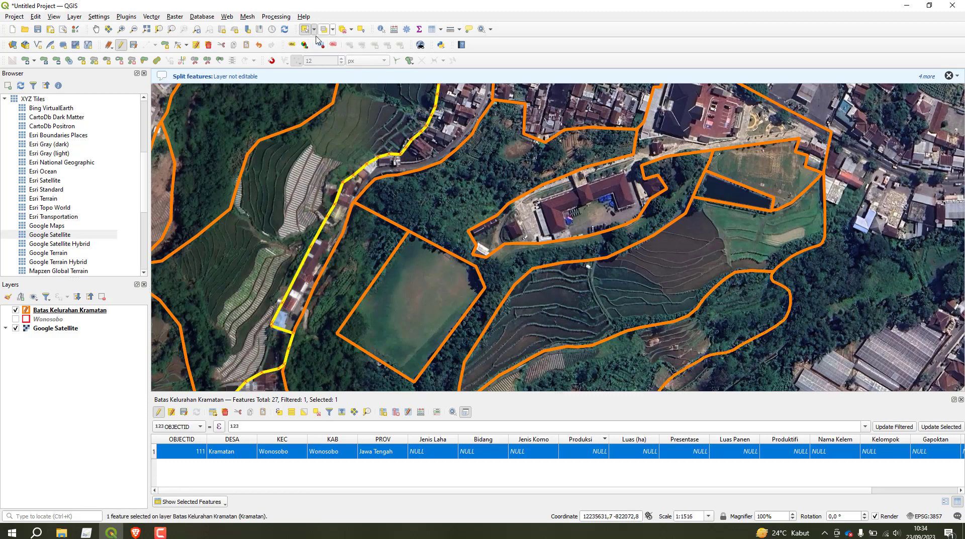
left_click(194, 61)
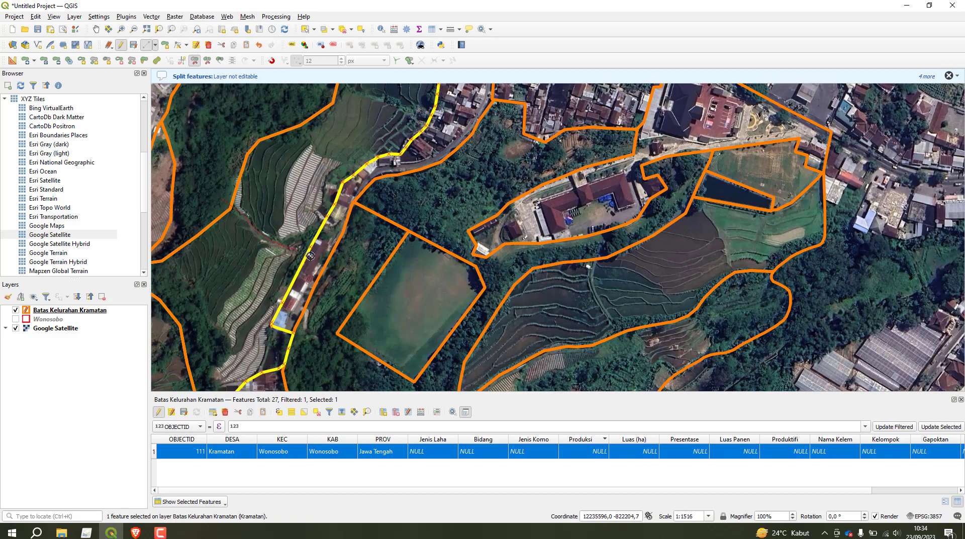
scroll(289, 194, "down", 1)
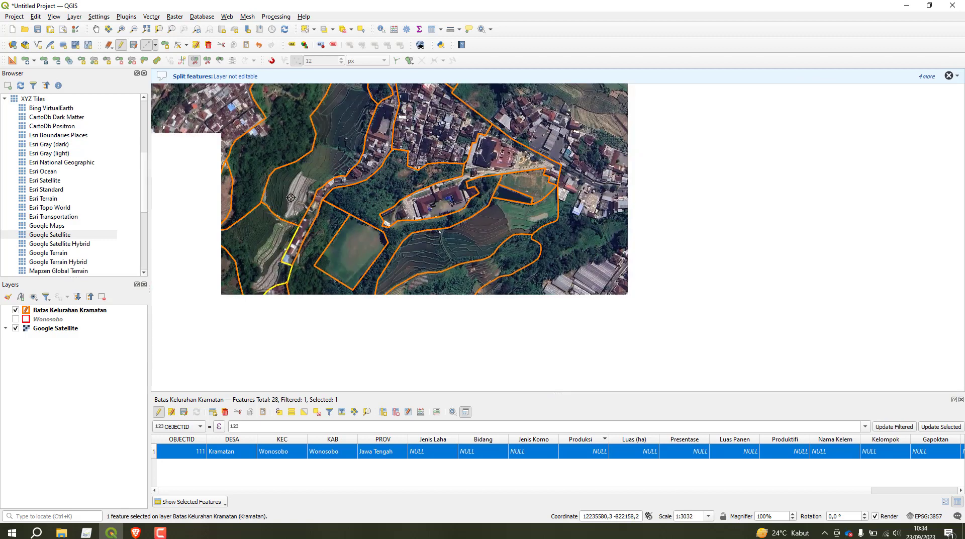
- Clear the selection, select the northern part of the terraced fields and split it crosswise from its western edge to the roadside houses
scroll(337, 141, "up", 1)
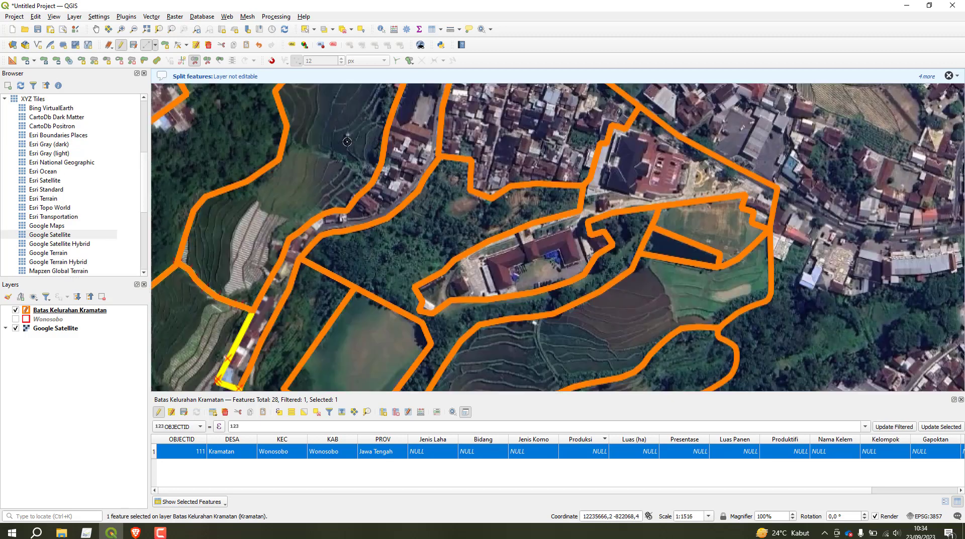
left_click(343, 29)
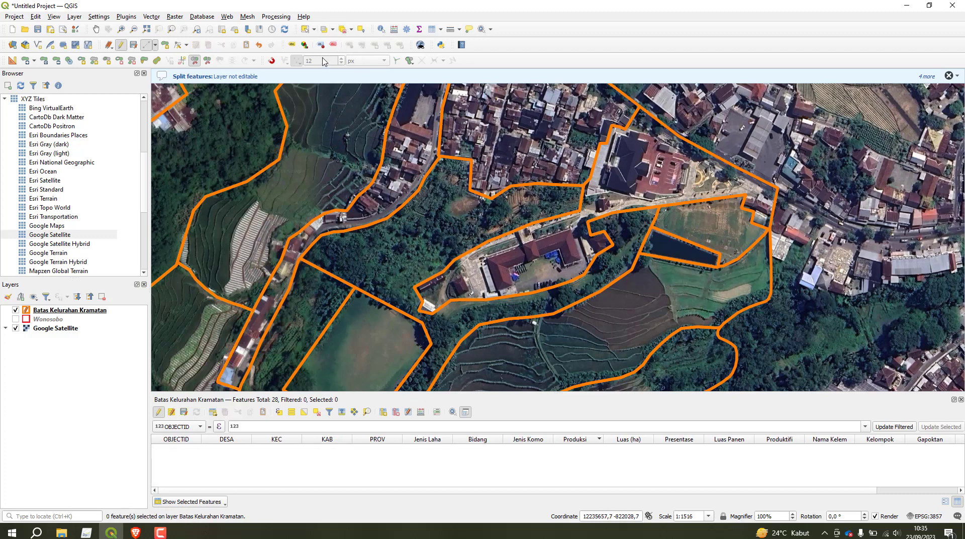
left_click(305, 29)
left_click(353, 145)
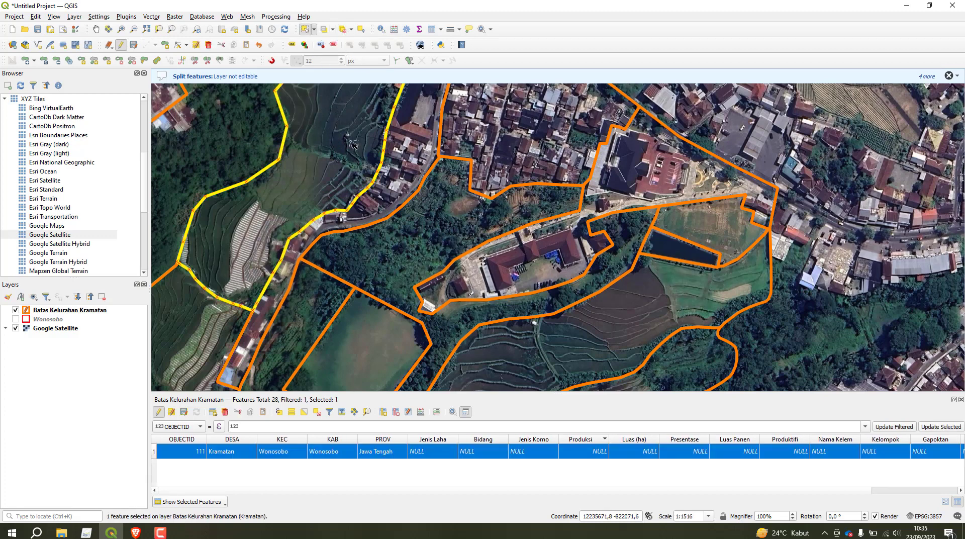
left_click(195, 61)
left_click(286, 140)
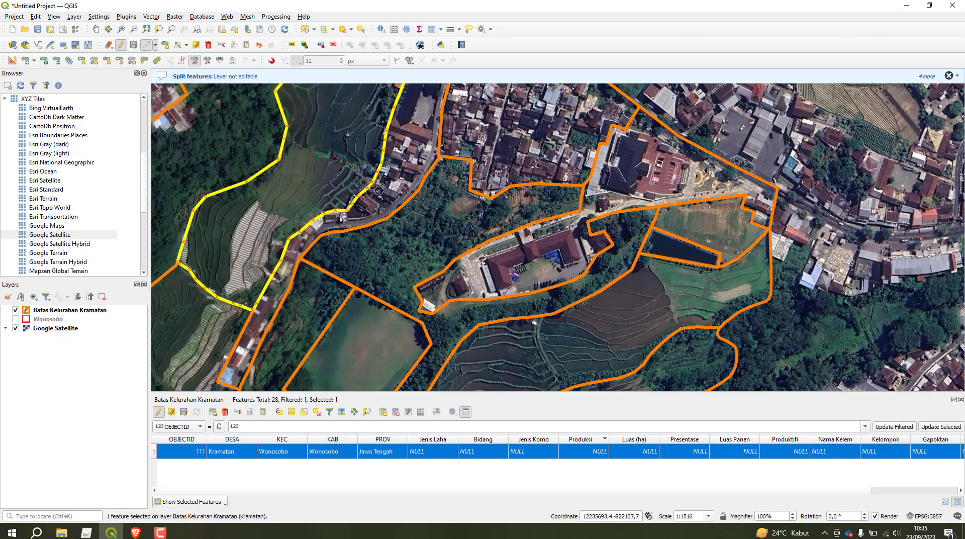
- Select the wooded valley polygon and split off the garden clearing beside the northwestern settlement by tracing its southern and eastern edges
left_click_drag(372, 135, 343, 232)
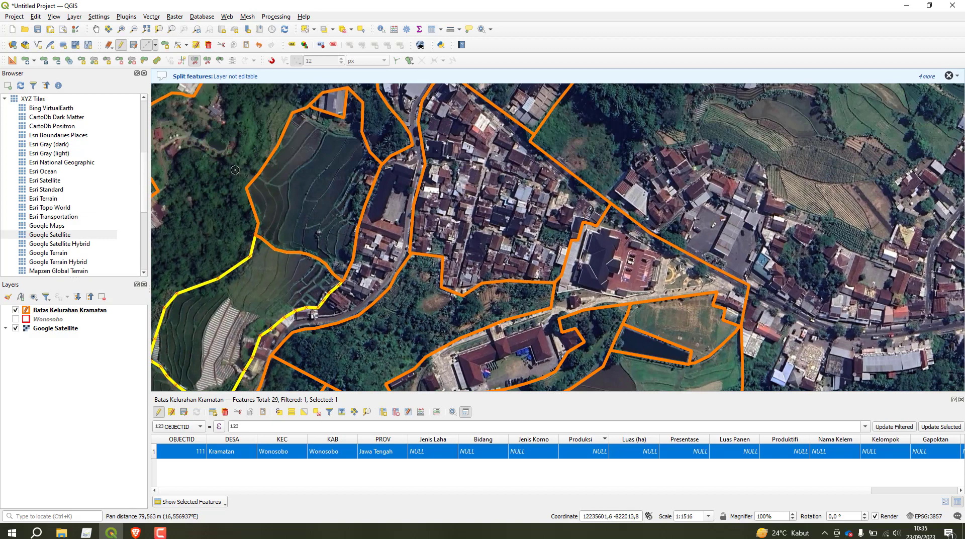
left_click_drag(235, 169, 377, 228)
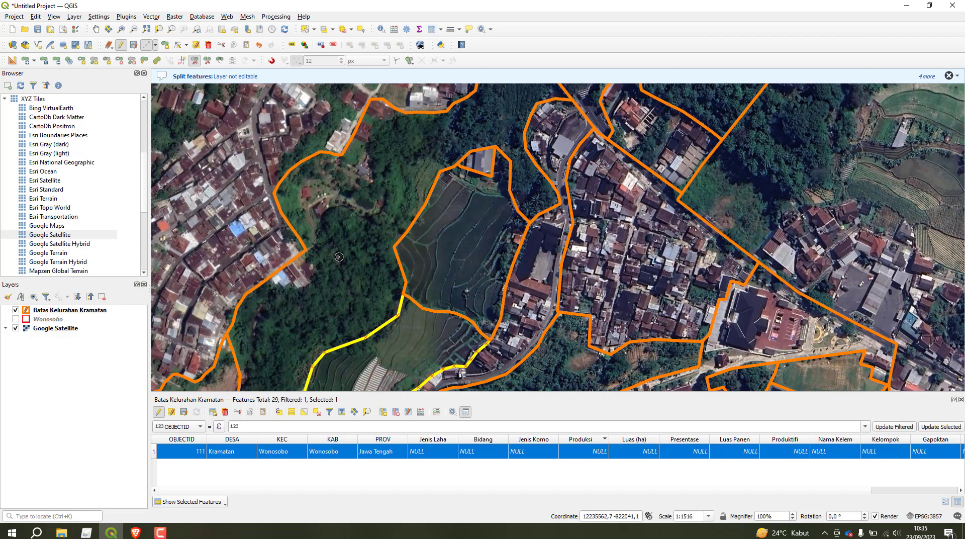
left_click(305, 29)
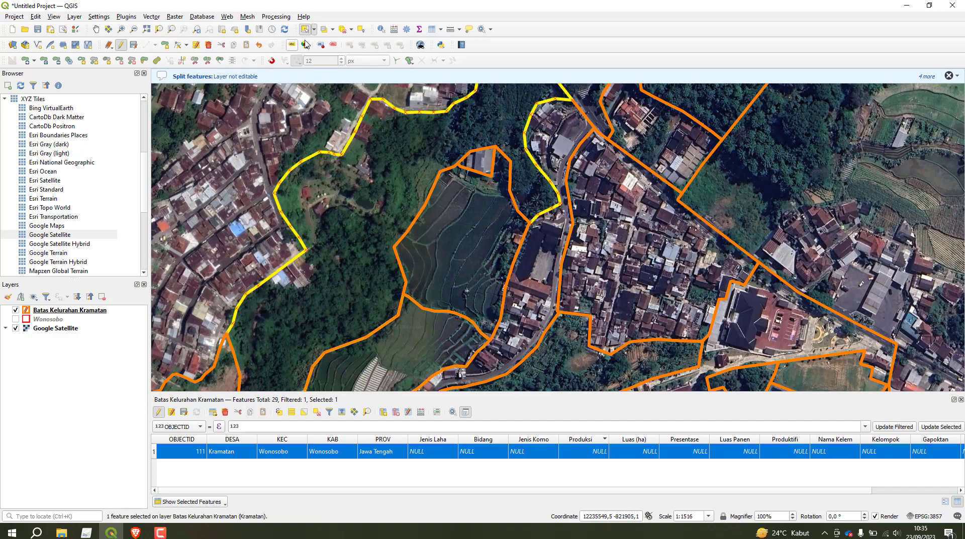
left_click(195, 60)
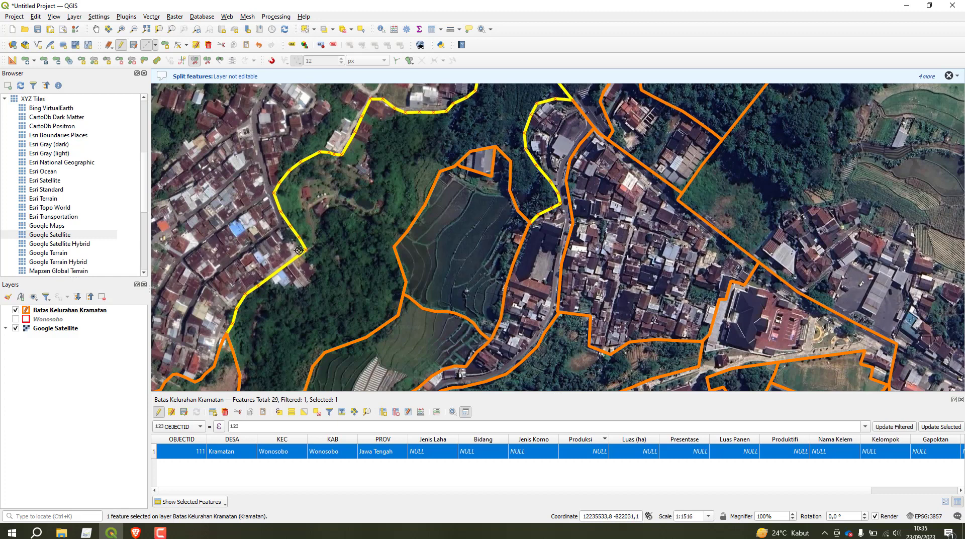
left_click(318, 222)
left_click(325, 213)
left_click(338, 208)
left_click(351, 211)
left_click(372, 216)
left_click(379, 213)
left_click(385, 204)
left_click(387, 196)
left_click(383, 184)
left_click(371, 170)
left_click(369, 143)
right_click(406, 97)
- Select the green valley polygon between the two western settlements and split it northeastward from the western edge of its southern lobe
scroll(402, 183, "down", 1)
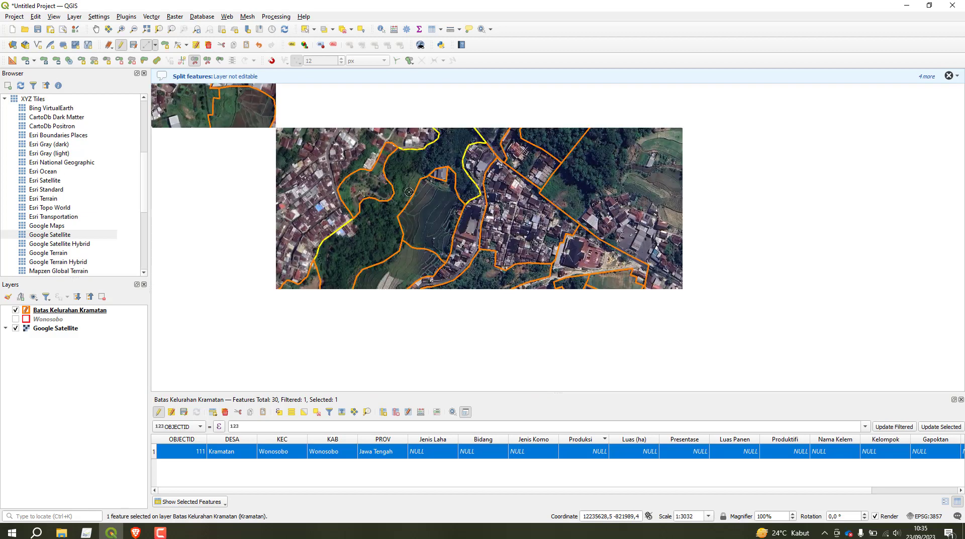
left_click_drag(525, 152, 465, 261)
left_click_drag(377, 180, 404, 236)
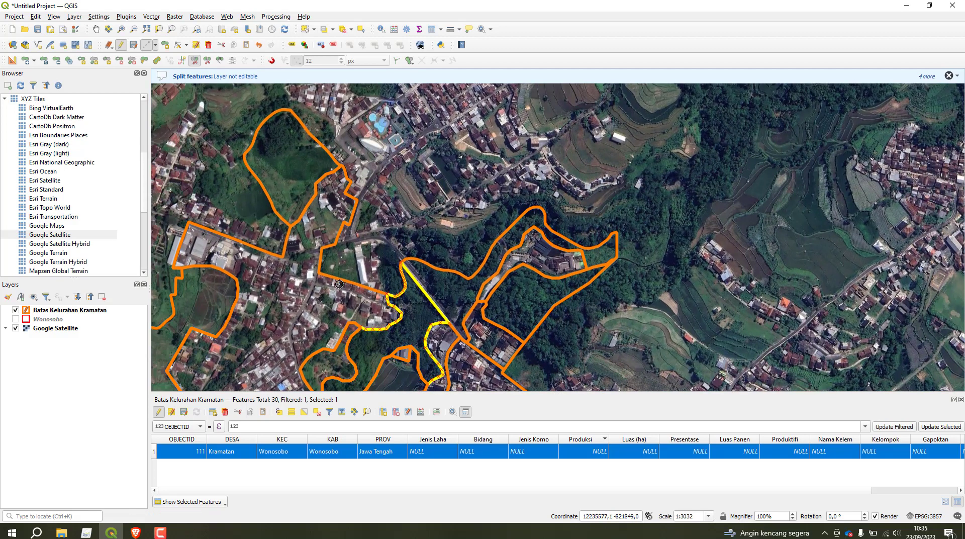
left_click_drag(348, 281, 354, 274)
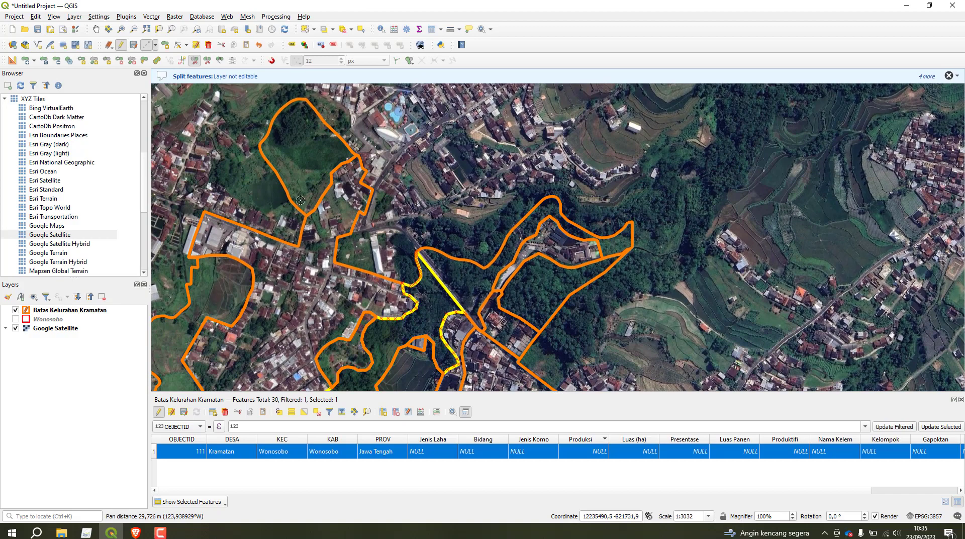
left_click_drag(314, 301, 392, 174)
left_click_drag(337, 296, 394, 201)
left_click_drag(312, 286, 385, 209)
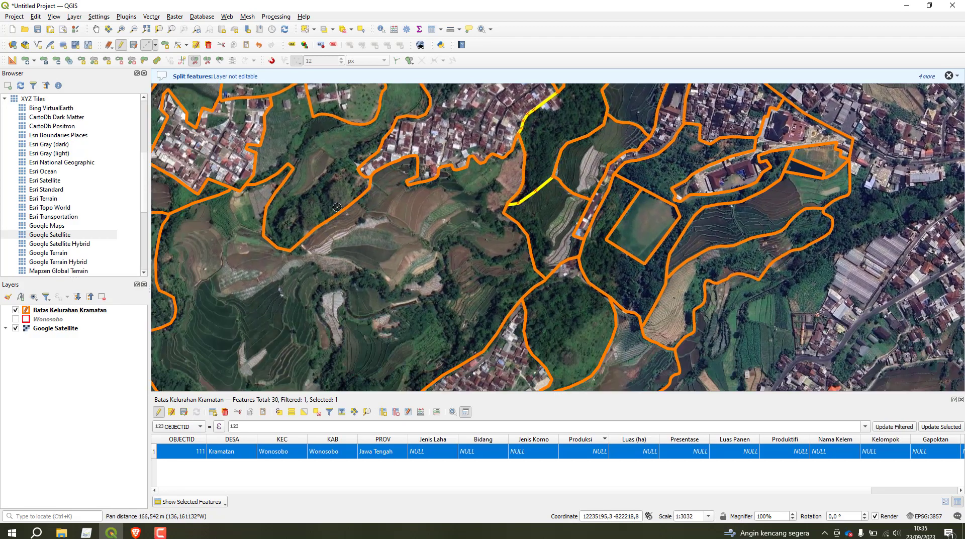
left_click(305, 29)
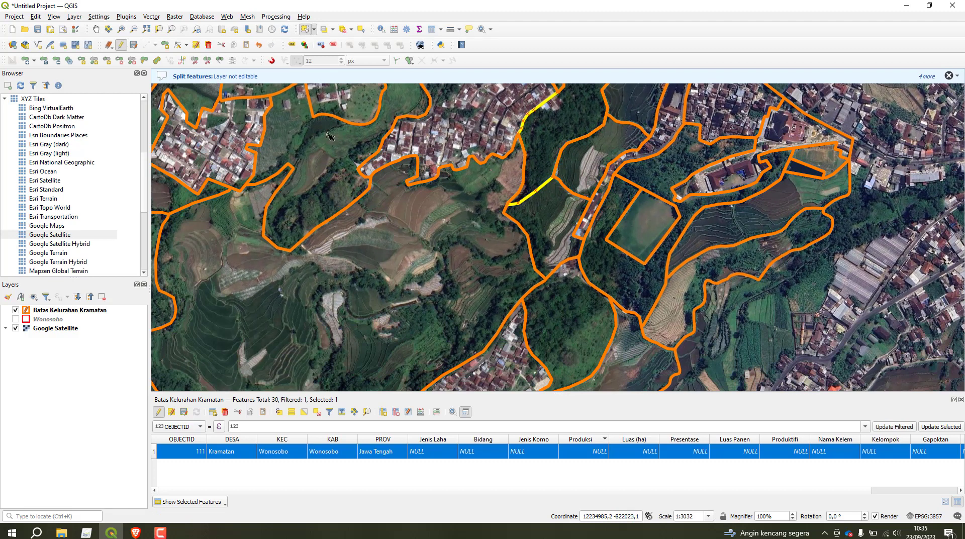
left_click(332, 146)
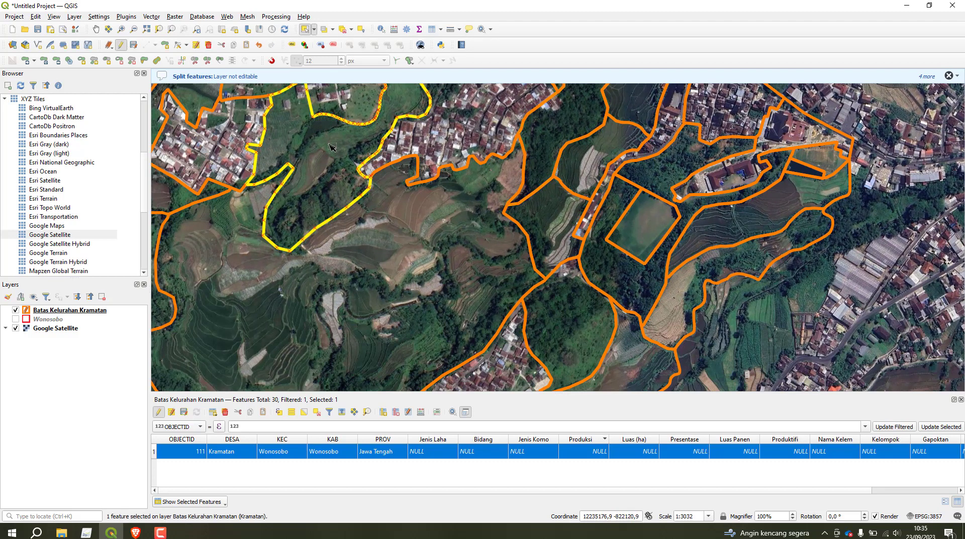
left_click(194, 60)
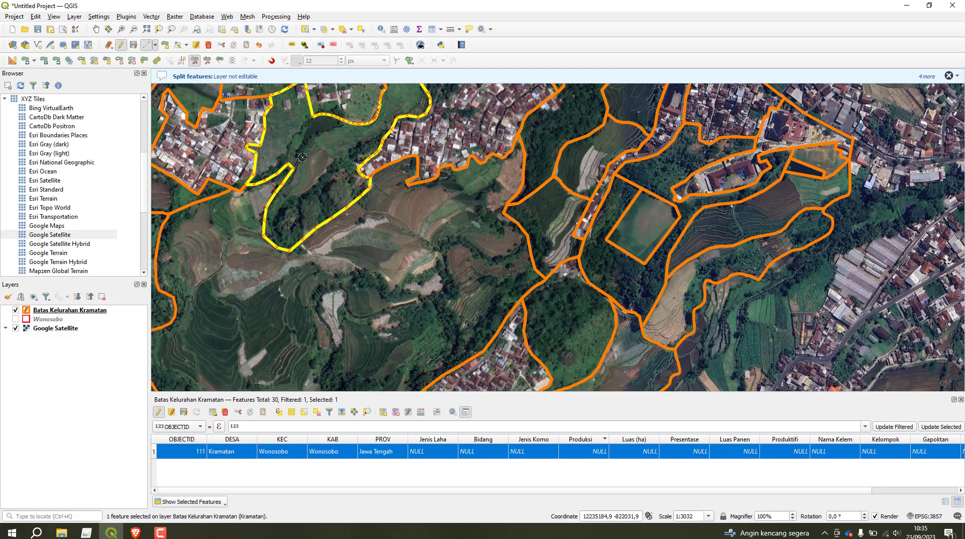
left_click(268, 209)
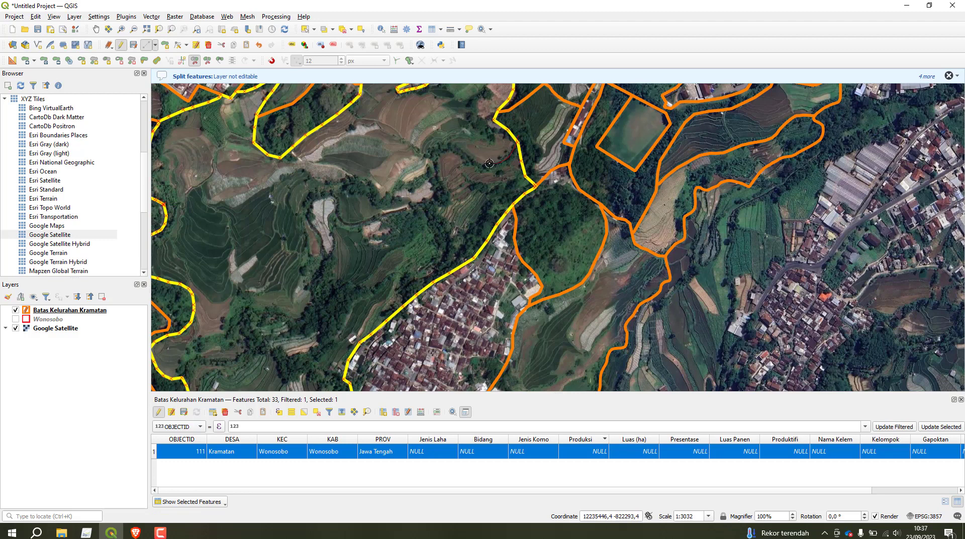
- Trace a split line westward across the large southwestern terraced-field polygon, following the field edges around the pale narrow plot
left_click(486, 164)
left_click(471, 158)
left_click(459, 152)
left_click(436, 193)
left_click(427, 200)
left_click(411, 204)
left_click(384, 214)
left_click(341, 223)
left_click(307, 213)
left_click_drag(303, 297, 352, 243)
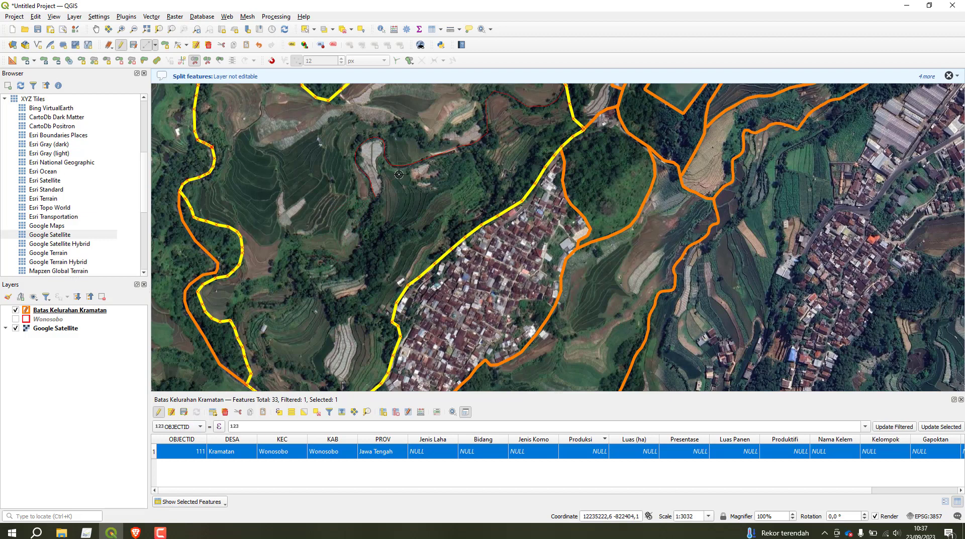
left_click_drag(425, 163, 410, 247)
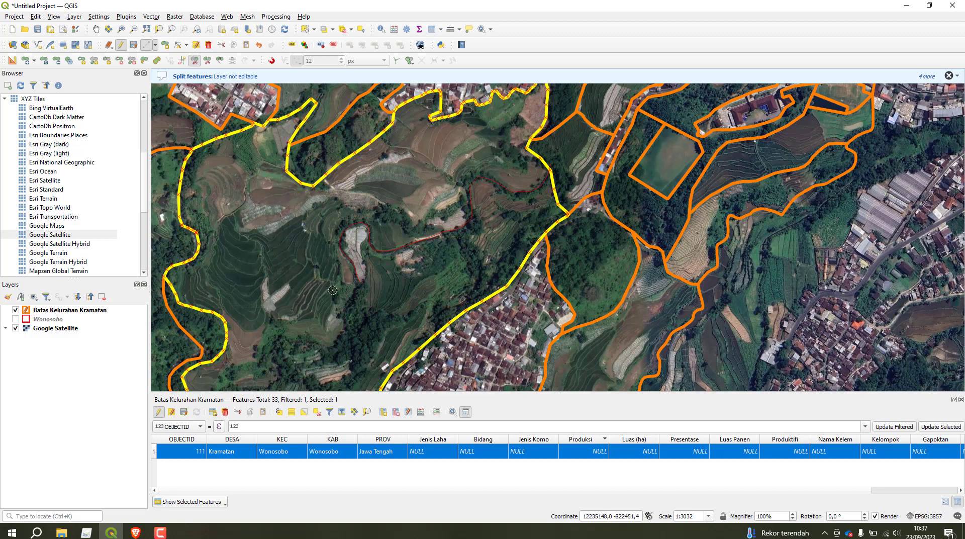
left_click_drag(332, 290, 352, 220)
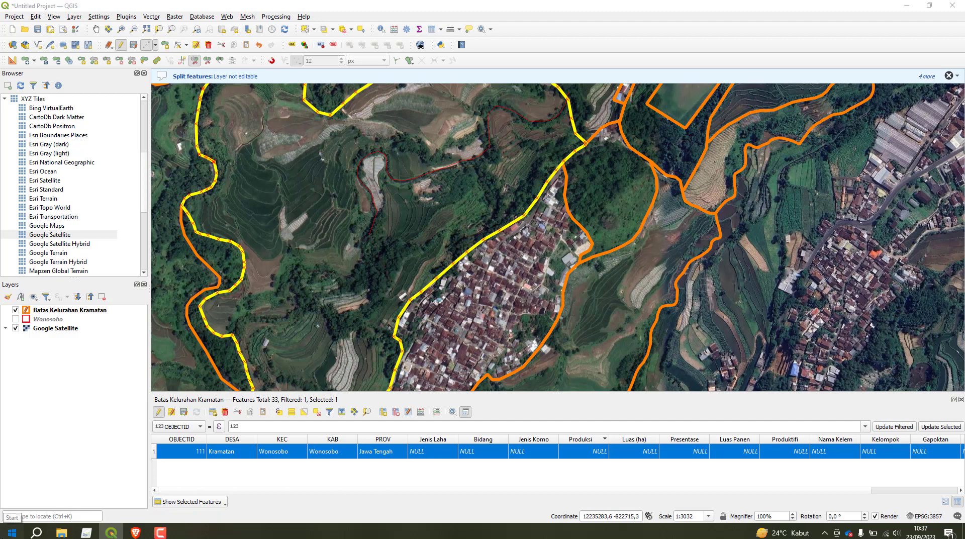
- Open the On-Screen Keyboard and remove the last vertices of the split line south of the pale narrow plot
left_click(9, 534)
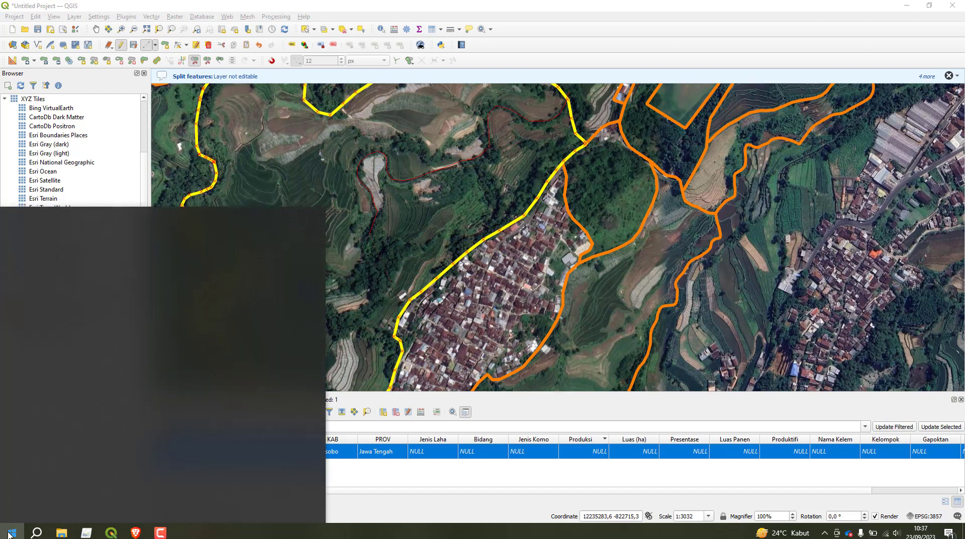
left_click(9, 535)
left_click(9, 534)
type("key")
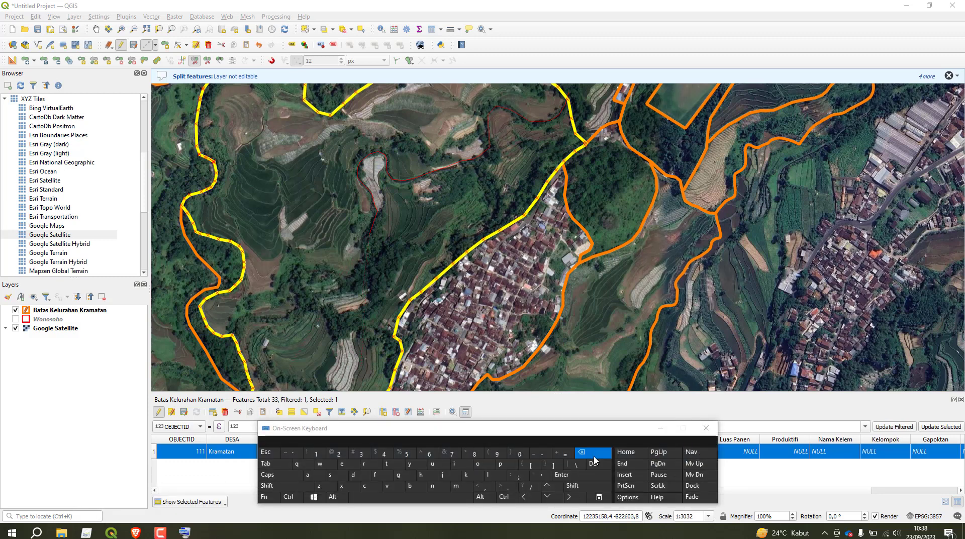
left_click(357, 257)
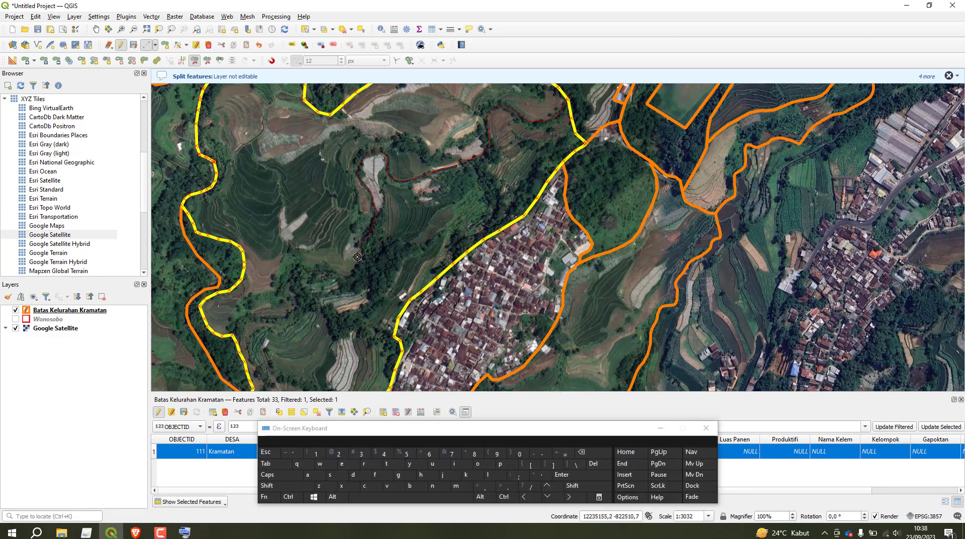
left_click(585, 452)
left_click(585, 452)
- Continue the split line southwest along the edge between terraces and woodland, and complete the split past the polygon's southwestern boundary
left_click(366, 235)
left_click(364, 246)
left_click(361, 260)
left_click(356, 269)
left_click(347, 276)
left_click(333, 276)
left_click(322, 273)
left_click(305, 271)
left_click(298, 272)
left_click(294, 278)
left_click(296, 290)
left_click(298, 304)
left_click(273, 312)
left_click(255, 313)
left_click(242, 319)
left_click(237, 326)
left_click(236, 332)
left_click_drag(245, 345, 293, 227)
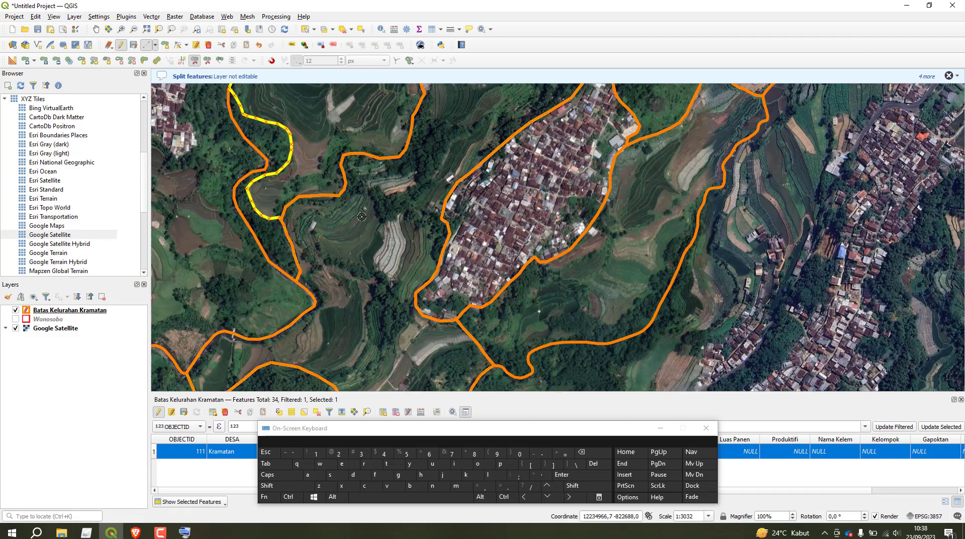
- Look over the split land-use polygons across the whole Kramatan boundary
left_click_drag(383, 159, 337, 285)
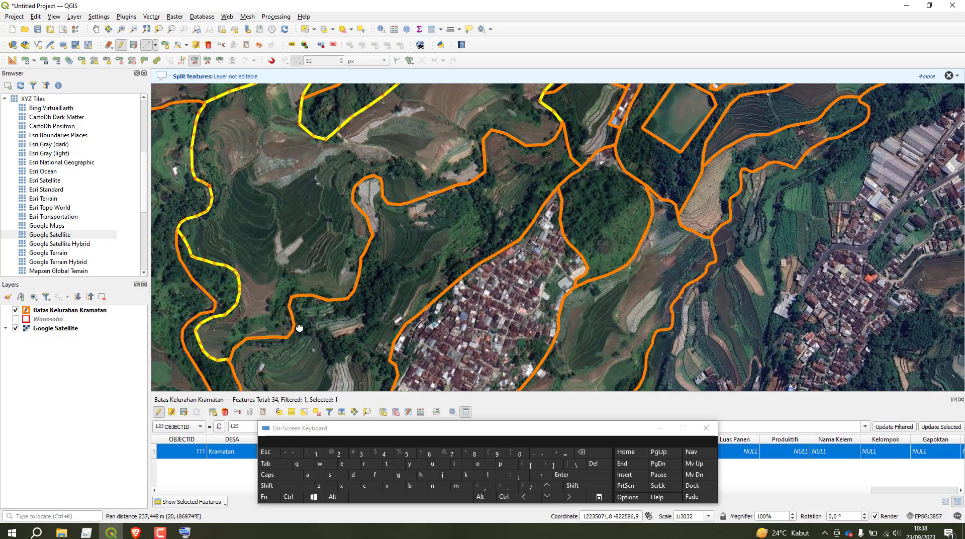
left_click_drag(302, 330, 303, 296)
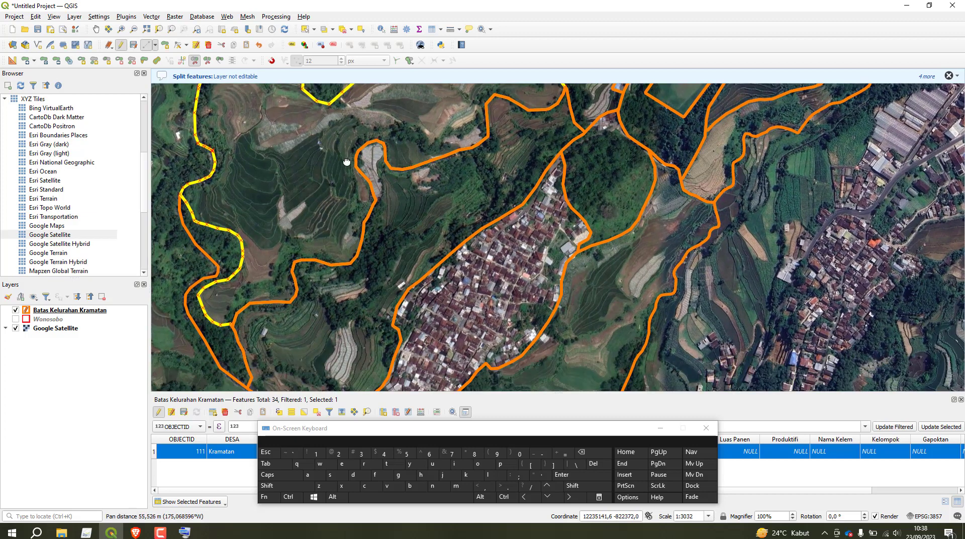
left_click_drag(347, 161, 345, 213)
scroll(252, 208, "down", 3)
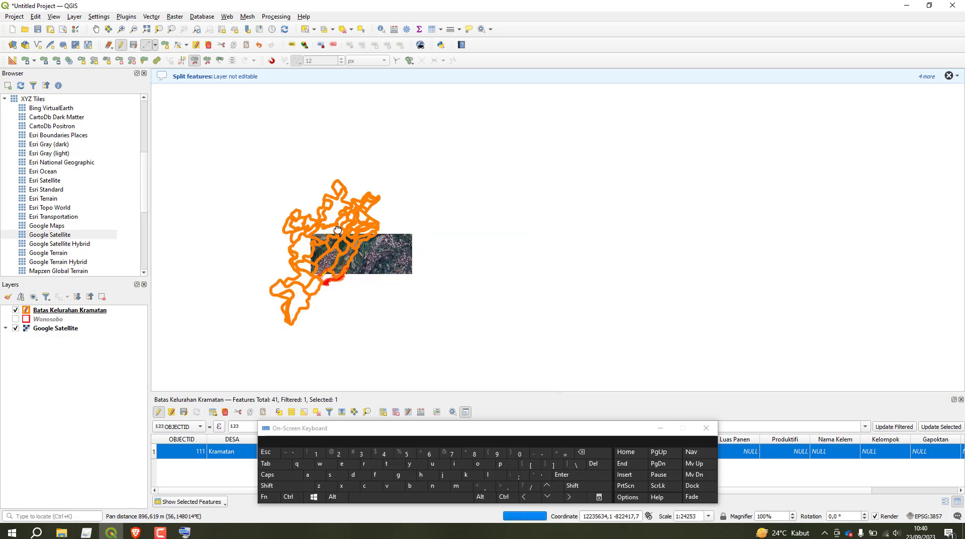
left_click_drag(409, 196, 377, 254)
scroll(302, 272, "up", 2)
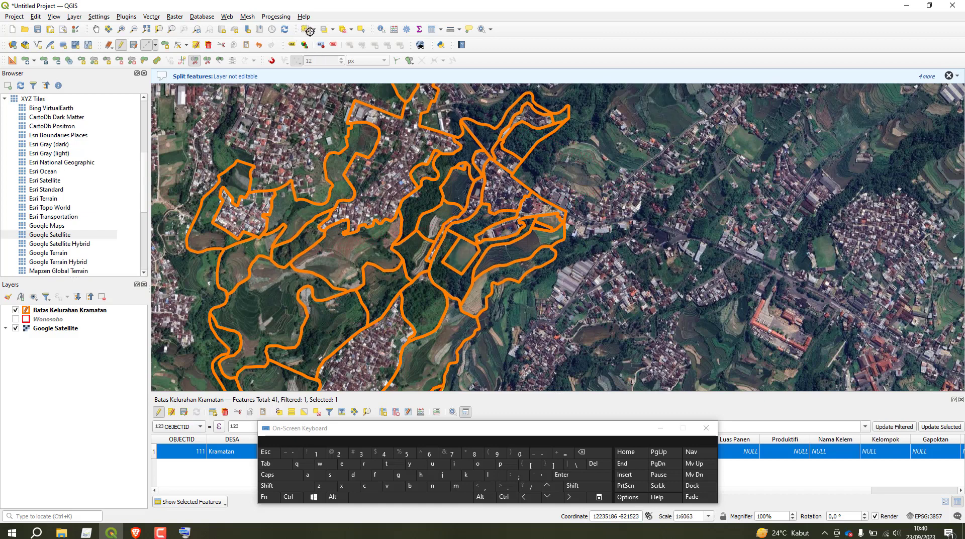
left_click(189, 60)
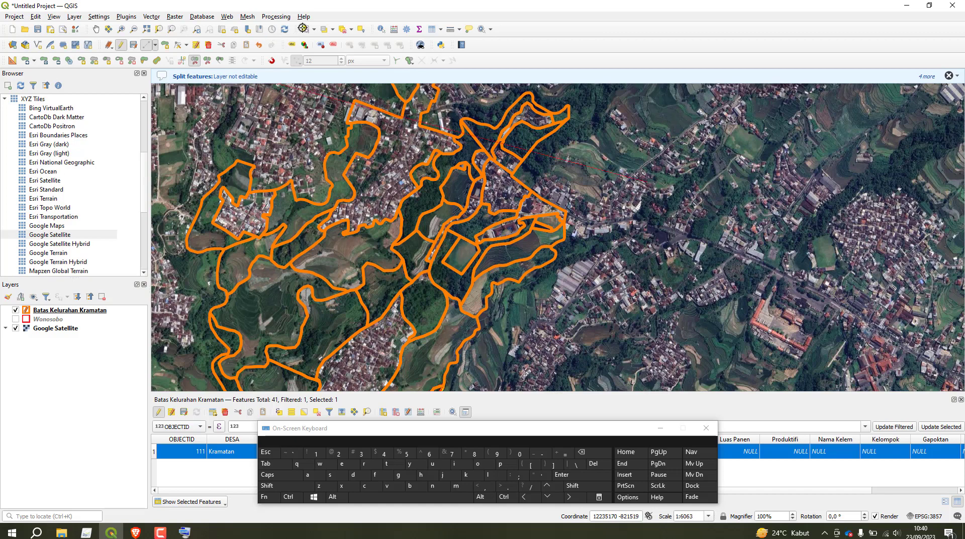